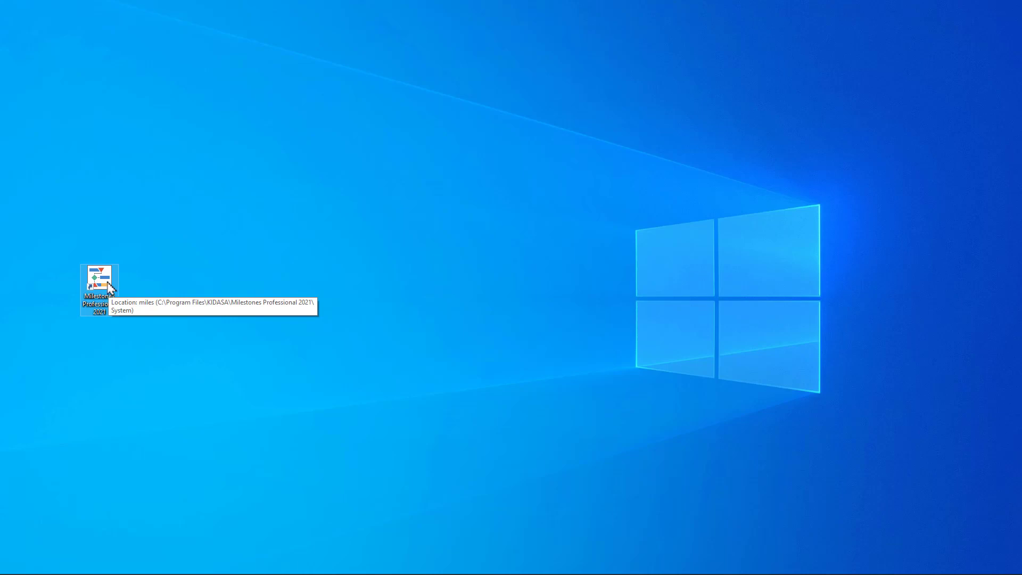
Launch Milestones Professional and start a new schedule from the default template
{"action": "double_click", "coordinate": [99, 279]}
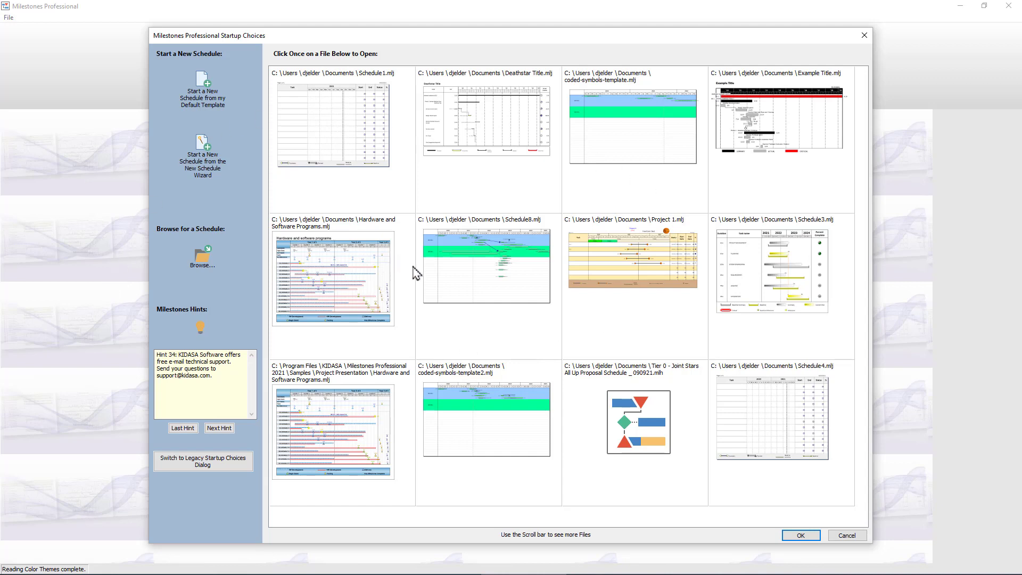
{"action": "left_click", "coordinate": [210, 104]}
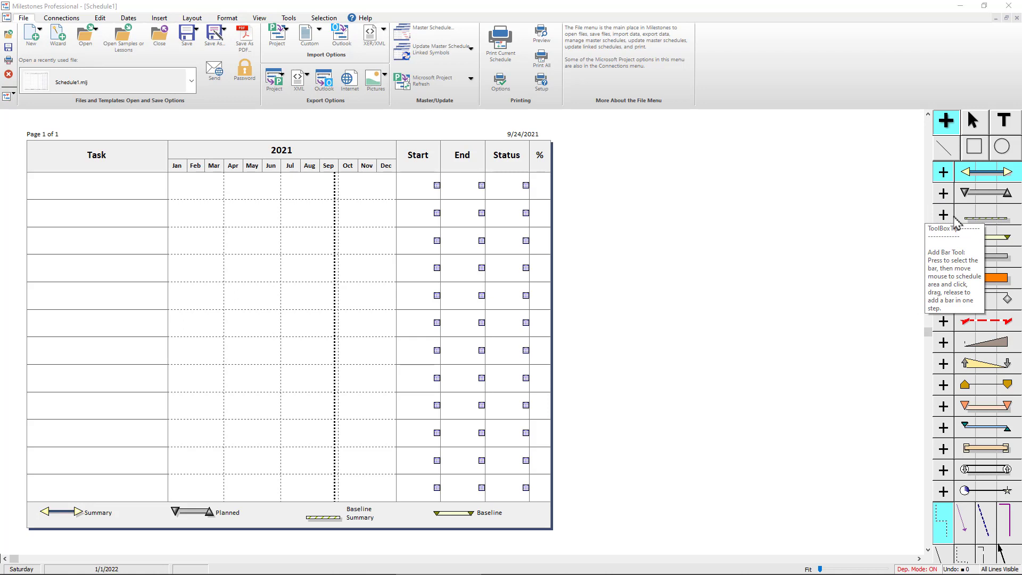
{"action": "left_click", "coordinate": [943, 216]}
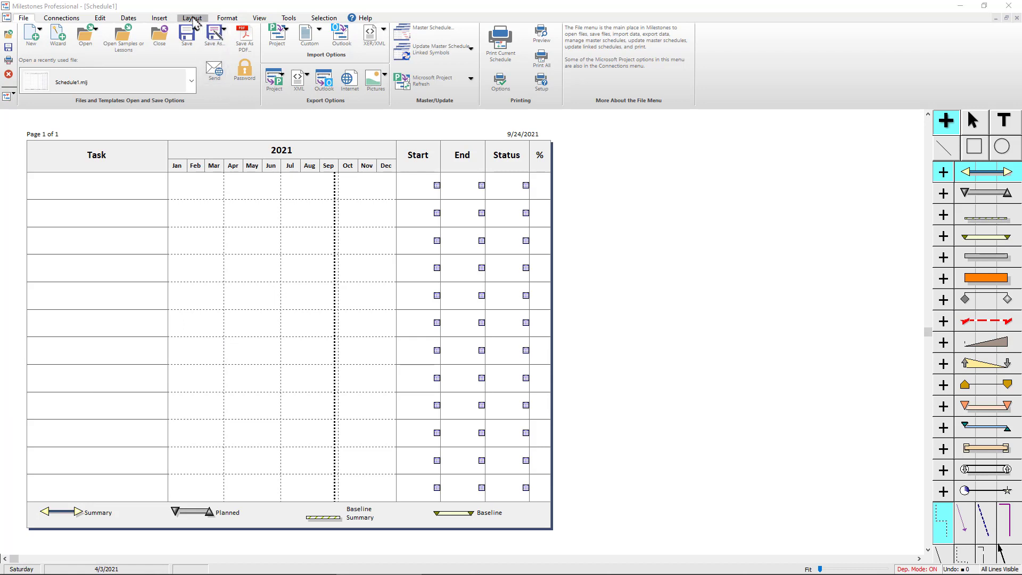
Set the chart's horizontal size to 15.0 and apply the page setting
{"action": "left_click", "coordinate": [193, 20]}
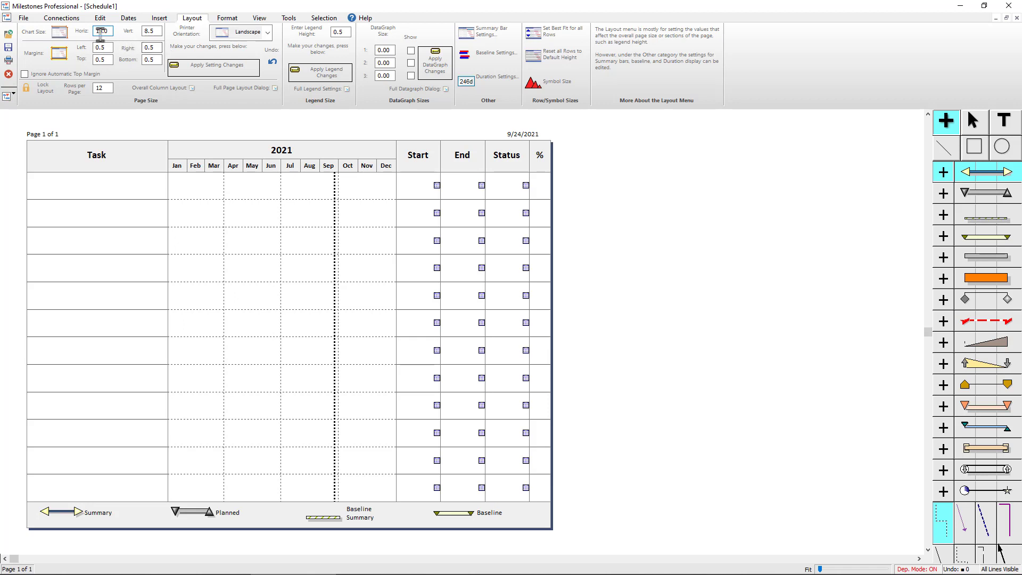
{"action": "left_click_drag", "start_coordinate": [110, 32], "coordinate": [93, 33]}
{"action": "left_click_drag", "start_coordinate": [158, 30], "coordinate": [139, 32]}
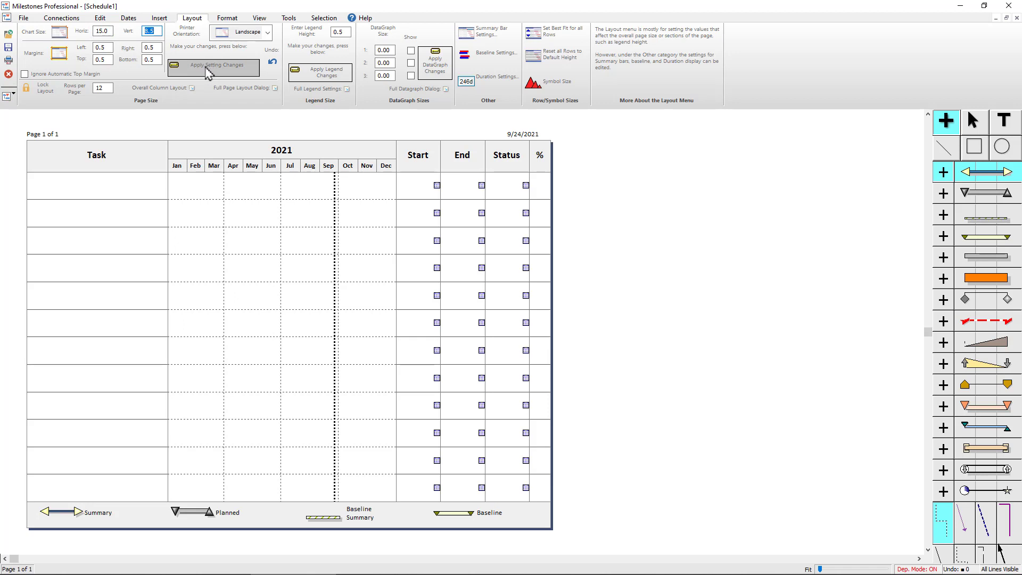
{"action": "left_click", "coordinate": [101, 31]}
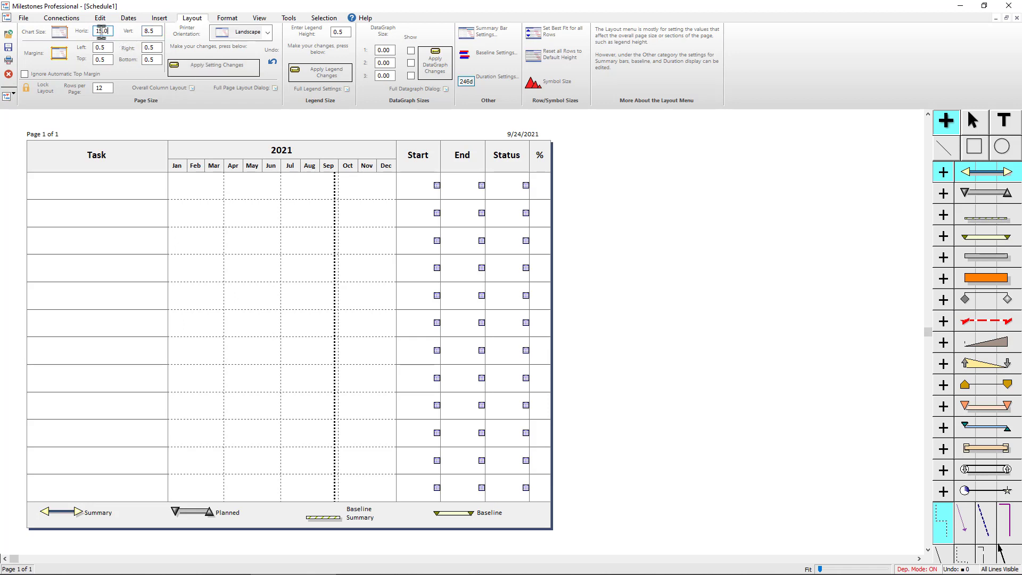
{"action": "left_click", "coordinate": [219, 71]}
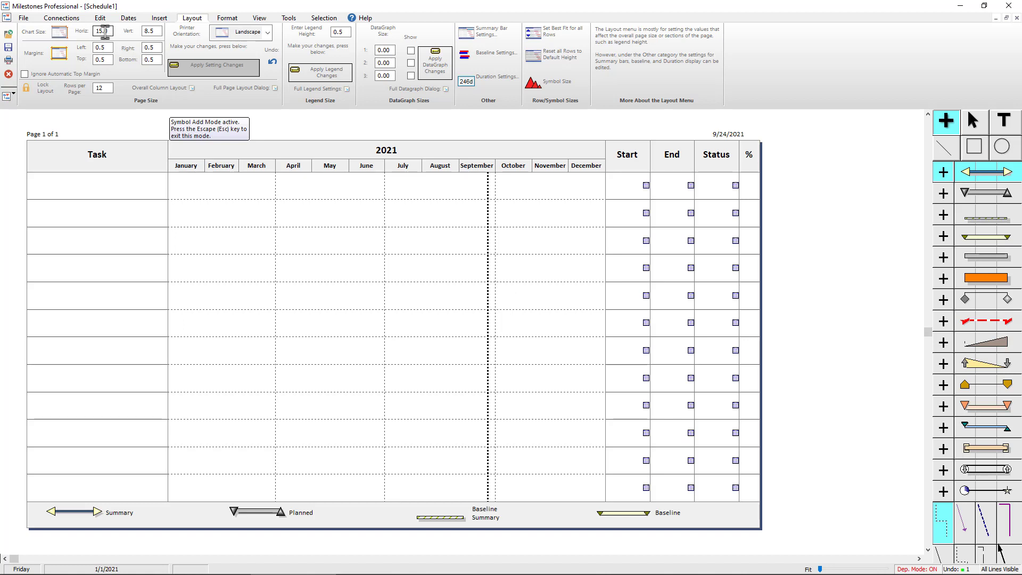
Set the chart's horizontal size to 16.0 and apply the page setting
{"action": "left_click_drag", "start_coordinate": [102, 32], "coordinate": [99, 32]}
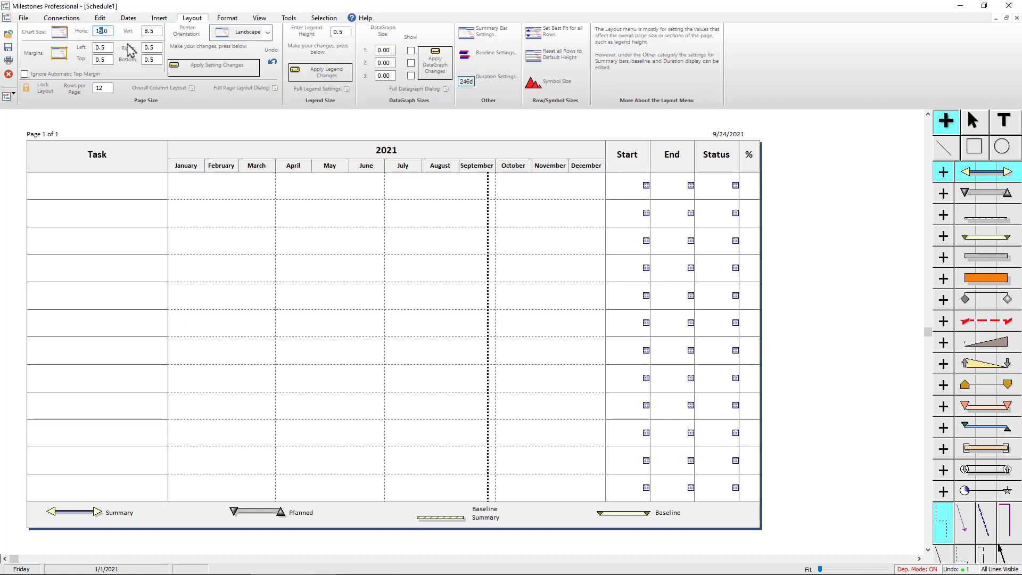
{"action": "type", "text": "6"}
{"action": "left_click", "coordinate": [205, 72]}
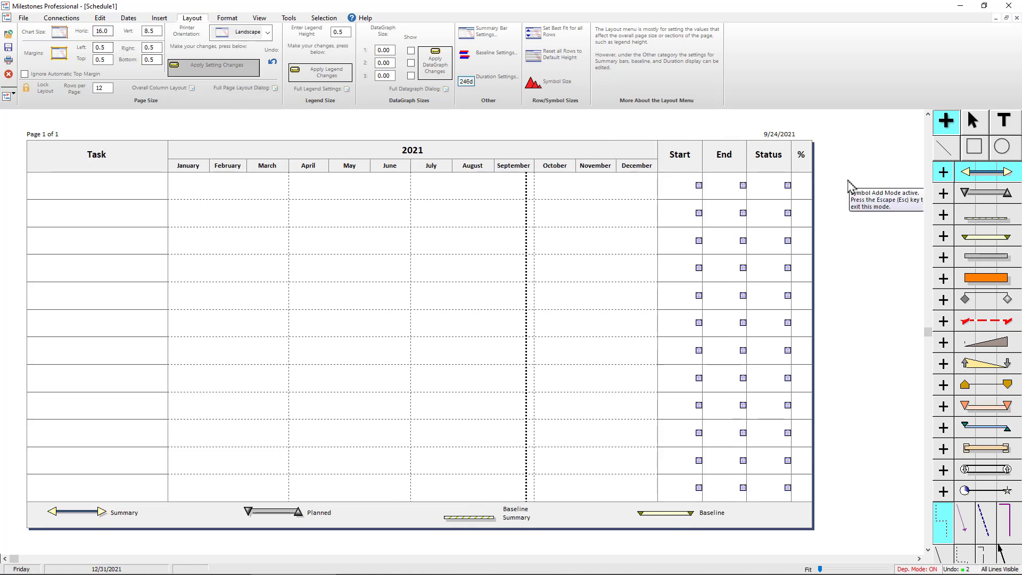
Set the rows per page to 10 and apply the page setting
{"action": "left_click", "coordinate": [105, 88]}
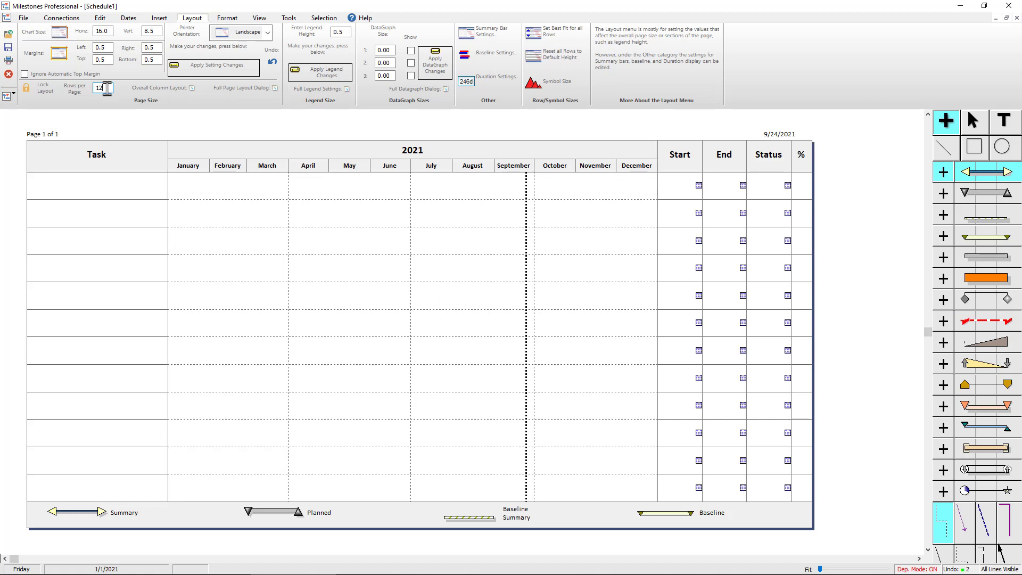
{"action": "left_click_drag", "start_coordinate": [107, 88], "coordinate": [92, 89]}
{"action": "type", "text": "10"}
{"action": "left_click", "coordinate": [245, 73]}
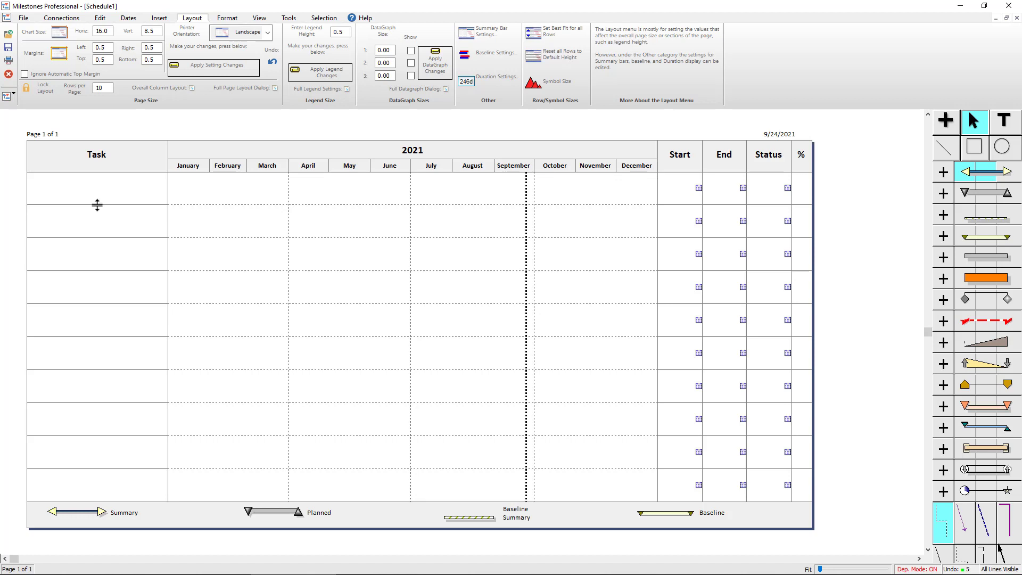
Enlarge the first three task rows, giving the second about 1.50 and the third about 1.72, and set the rows per page to 20
{"action": "left_click_drag", "start_coordinate": [97, 205], "coordinate": [106, 309]}
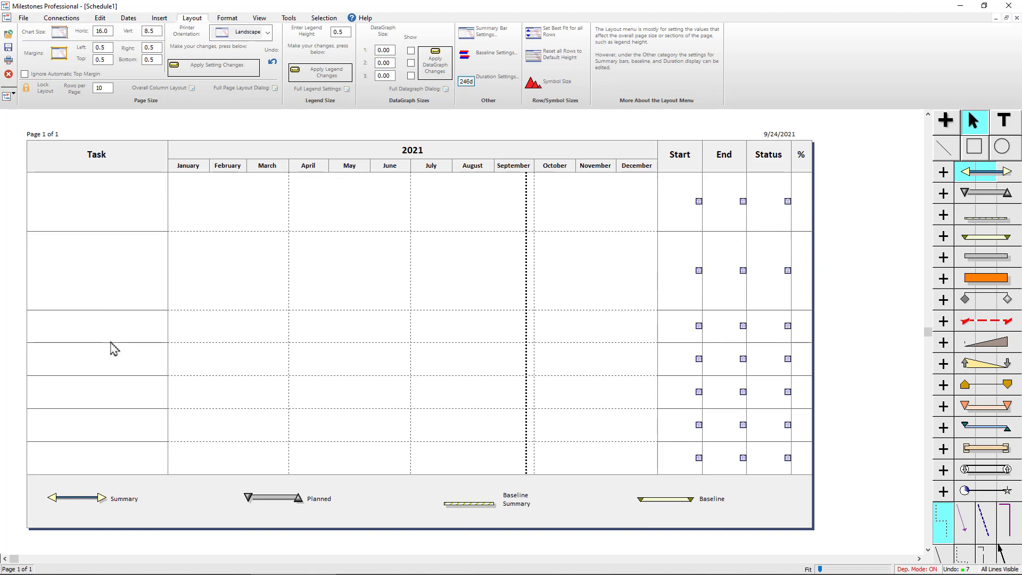
{"action": "left_click_drag", "start_coordinate": [115, 400], "coordinate": [130, 400]}
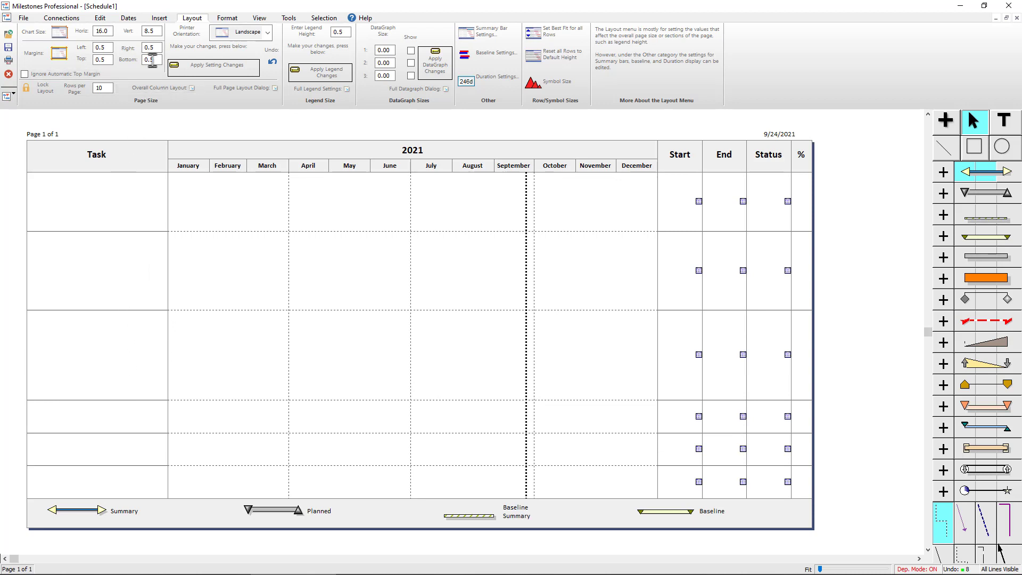
{"action": "double_click", "coordinate": [113, 88]}
{"action": "left_click", "coordinate": [193, 70]}
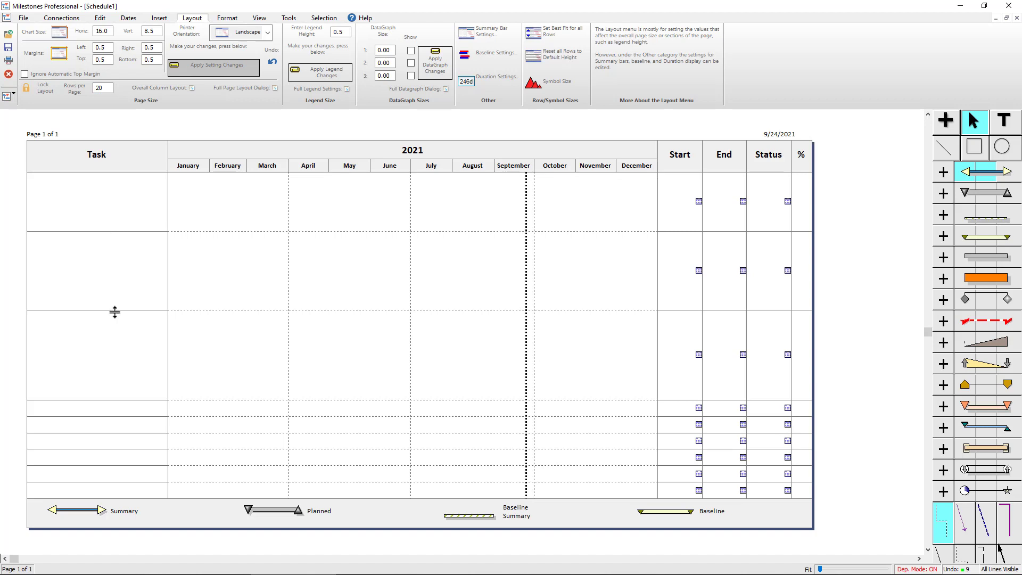
Check the height overrides of the first three task rows and reset the second row's override
{"action": "left_click", "coordinate": [117, 221]}
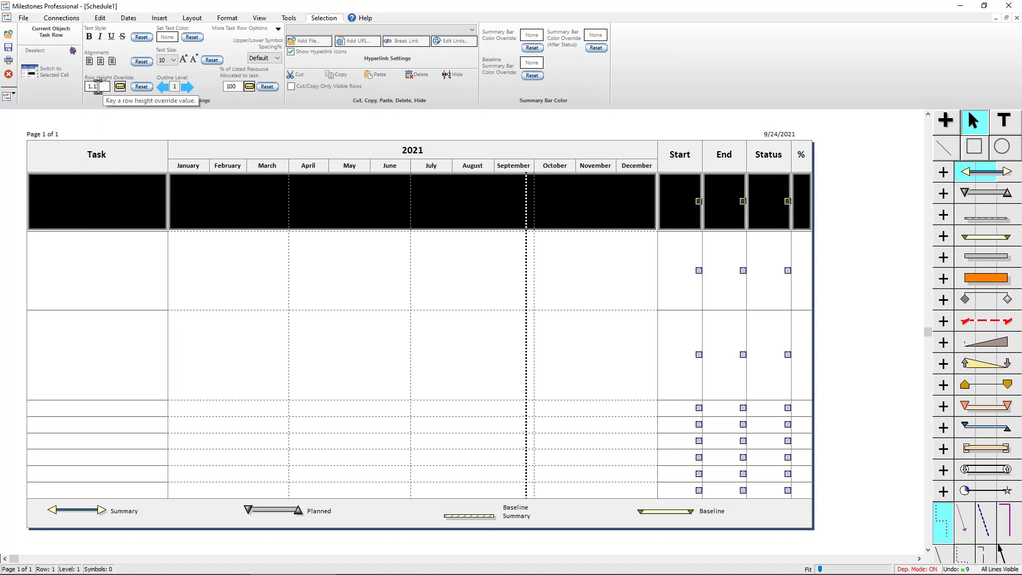
{"action": "left_click", "coordinate": [124, 264]}
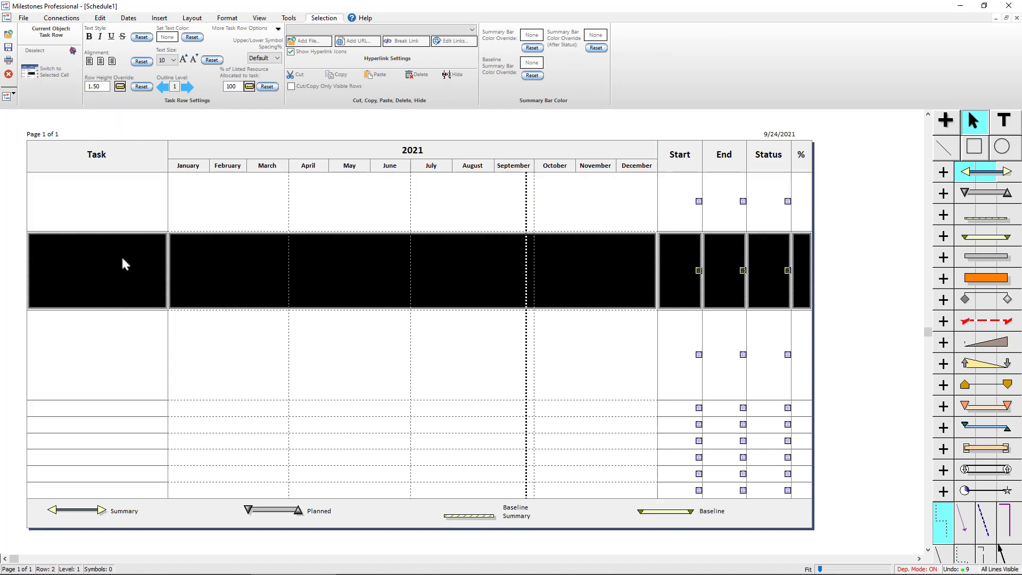
{"action": "left_click", "coordinate": [130, 362]}
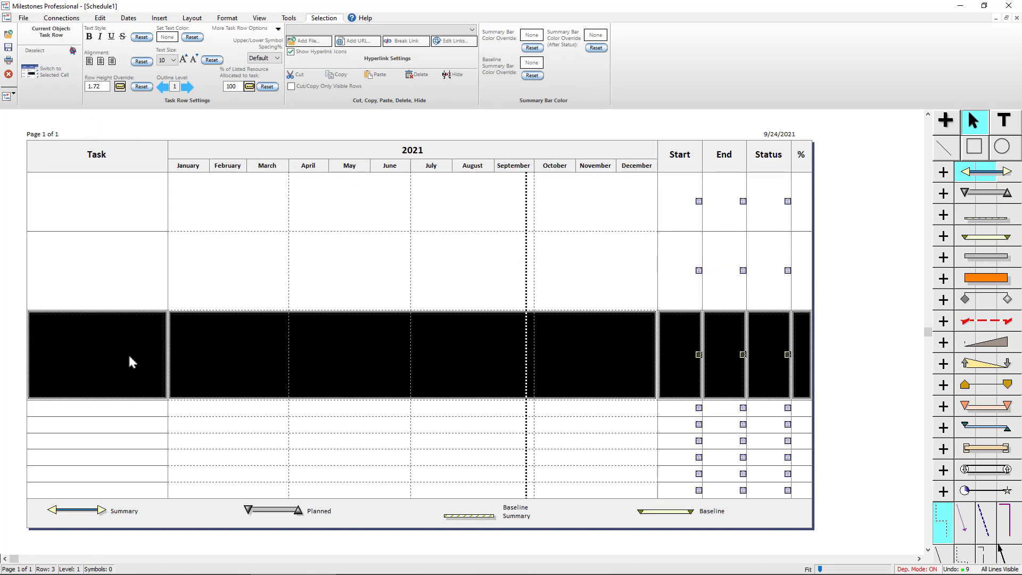
{"action": "left_click", "coordinate": [132, 272]}
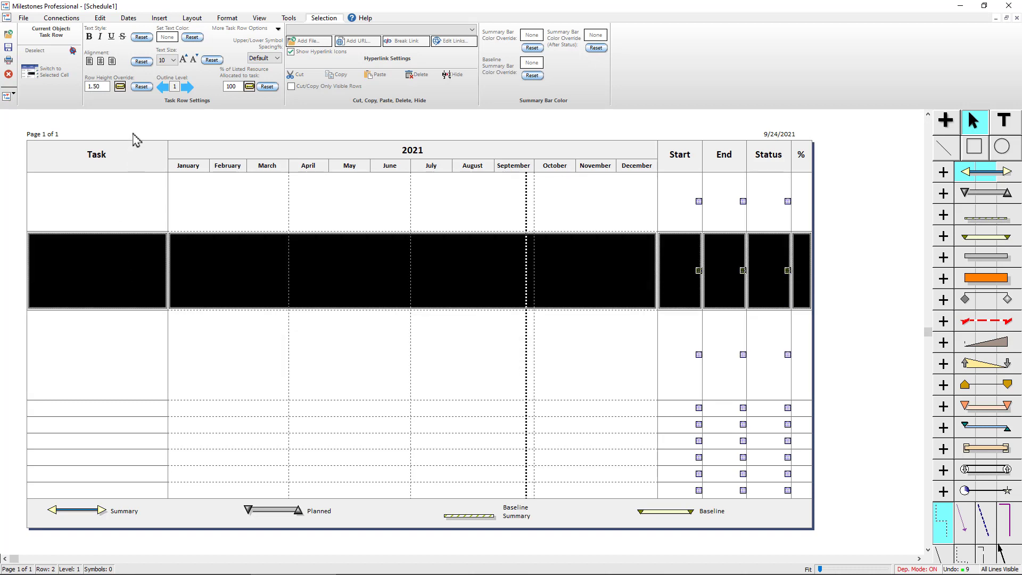
{"action": "left_click", "coordinate": [141, 87]}
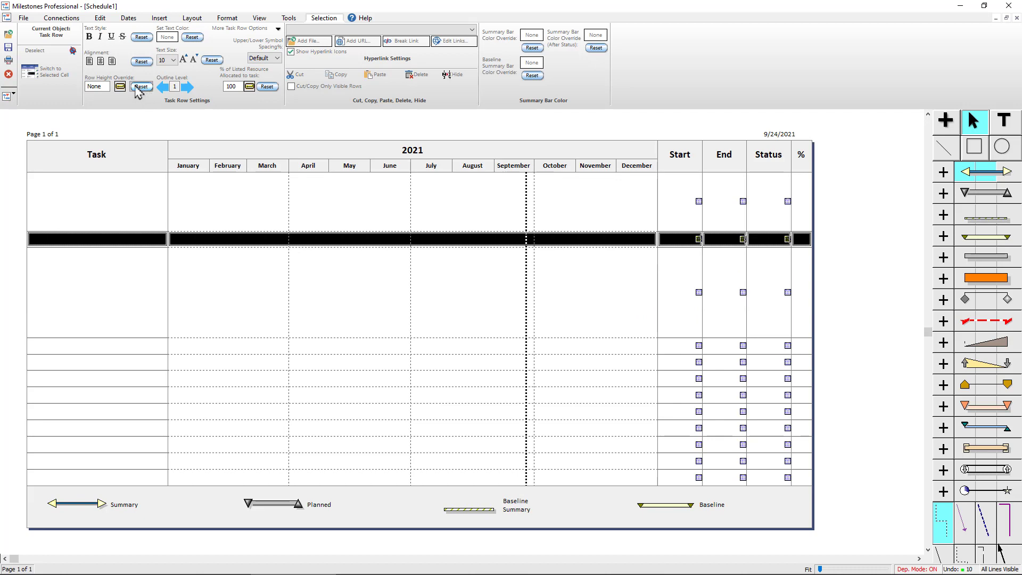
Reset all rows to the default height and set the rows per page to 8
{"action": "left_click", "coordinate": [189, 21]}
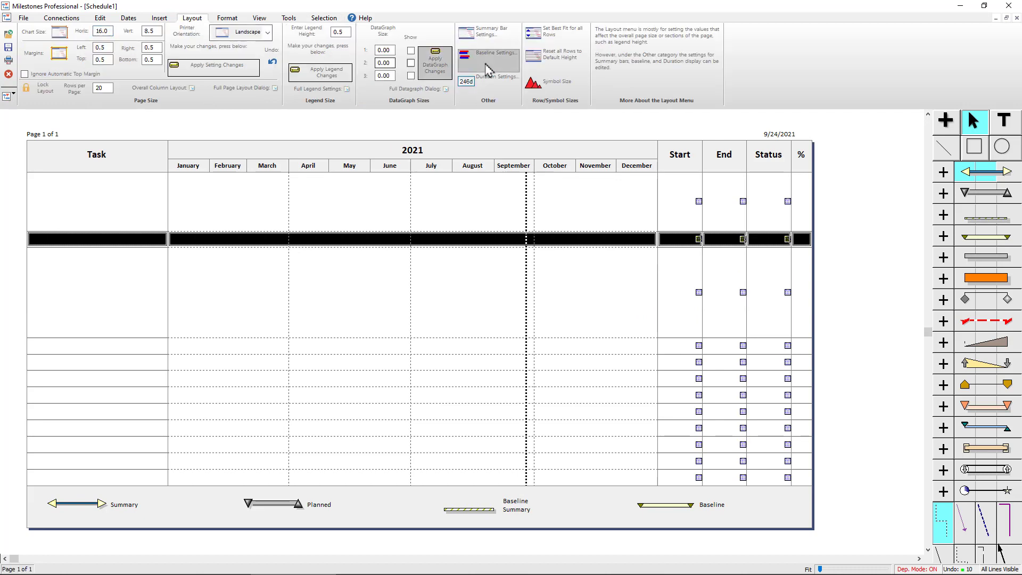
{"action": "left_click", "coordinate": [571, 68]}
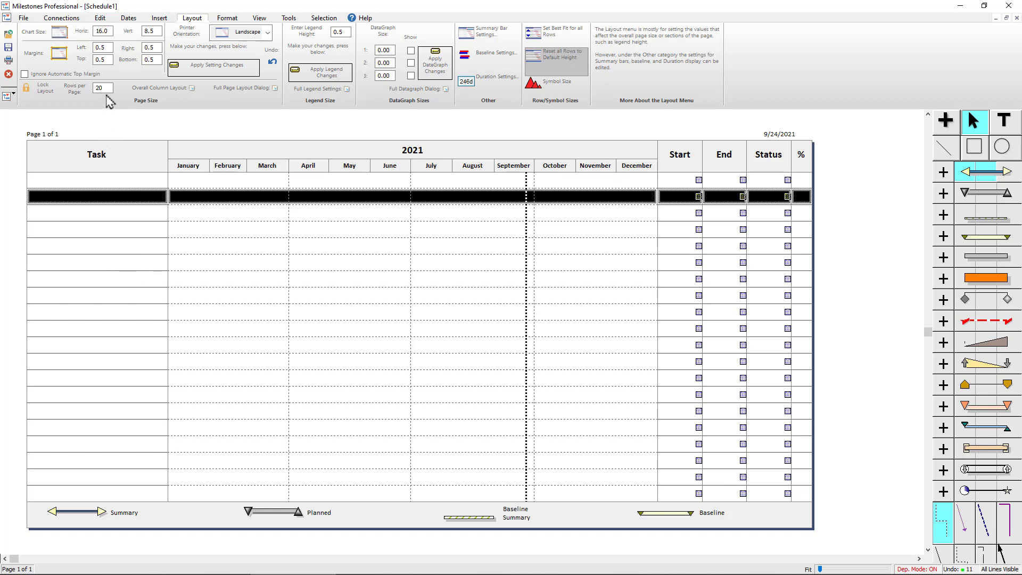
{"action": "left_click_drag", "start_coordinate": [107, 88], "coordinate": [74, 94]}
{"action": "type", "text": "8"}
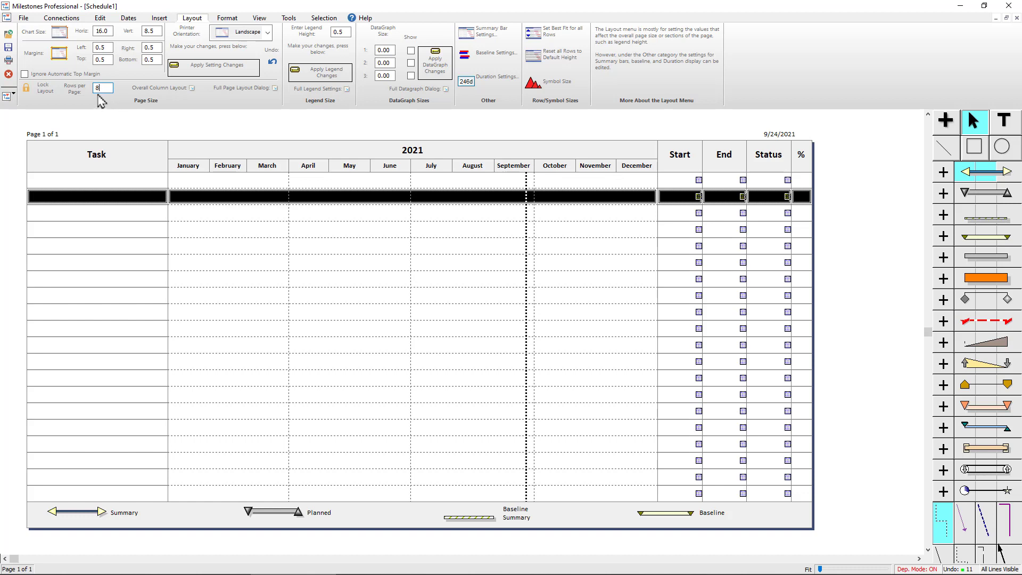
{"action": "left_click", "coordinate": [233, 77]}
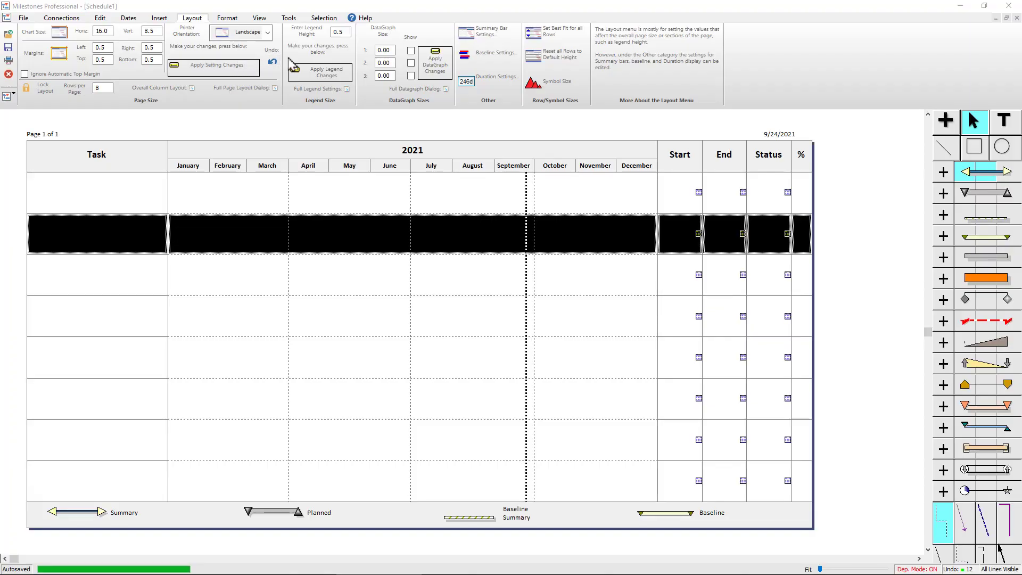
Set the legend height to 1 and apply the legend change
{"action": "left_click", "coordinate": [340, 32]}
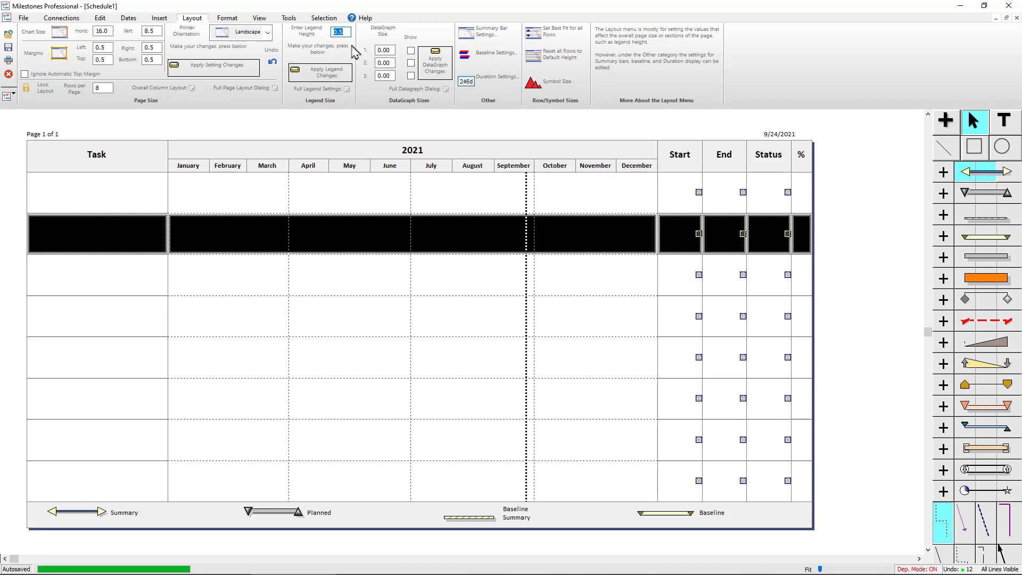
{"action": "type", "text": "2"}
{"action": "key", "text": "BackSpace"}
{"action": "type", "text": "1"}
{"action": "left_click", "coordinate": [327, 81]}
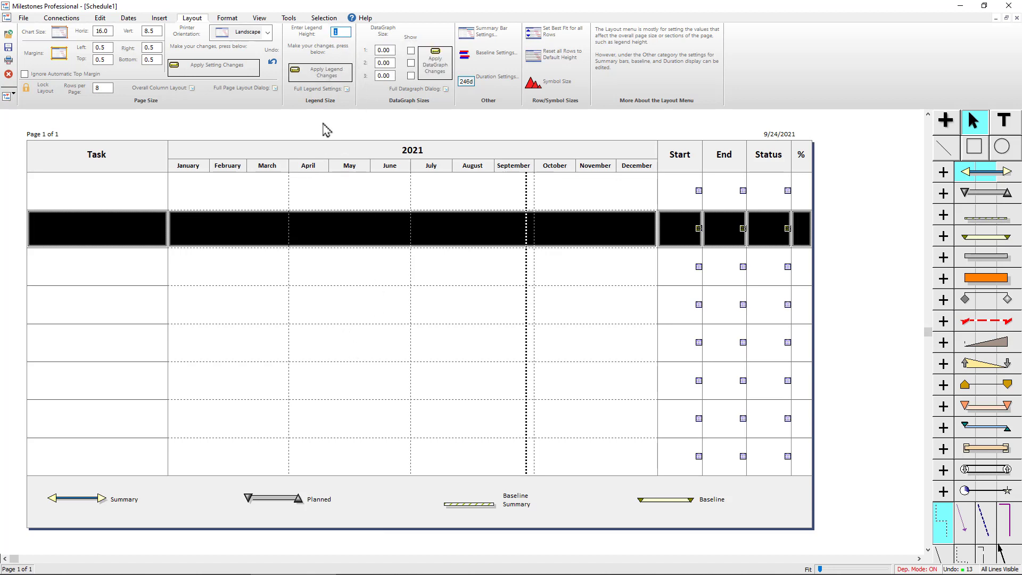
Remove the legend from the schedule by setting its height to 0
{"action": "type", "text": "0"}
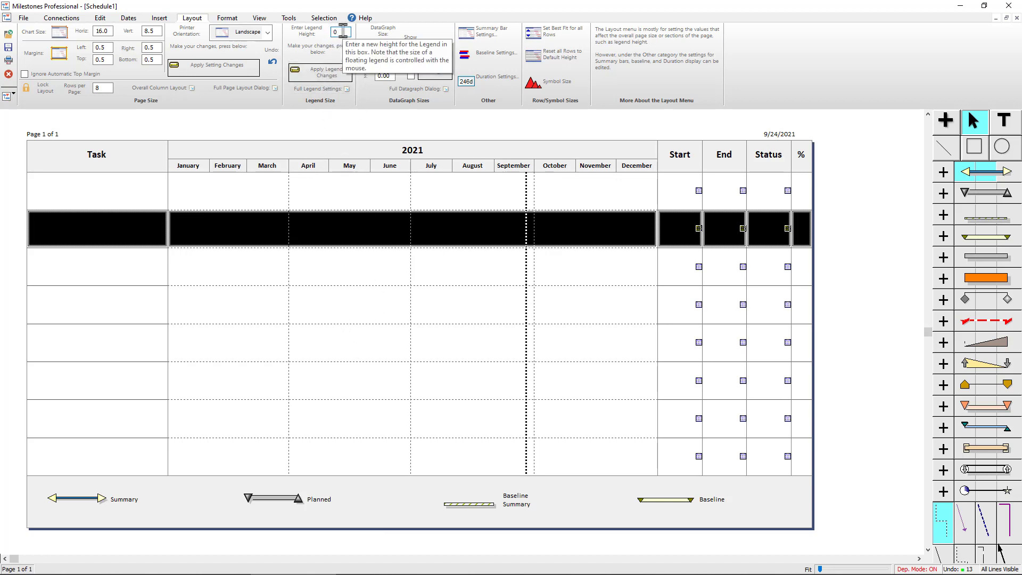
{"action": "left_click", "coordinate": [339, 84]}
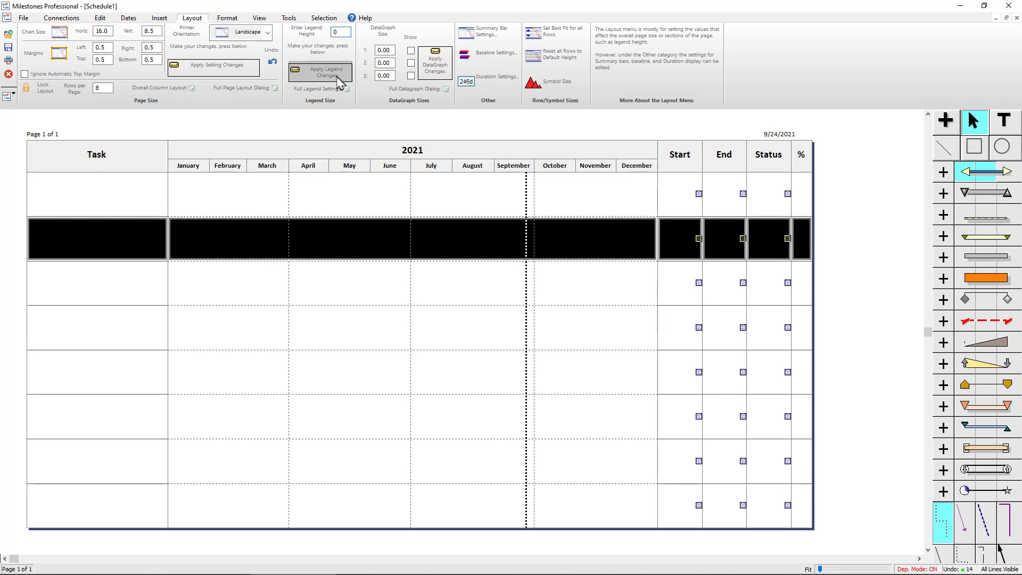
Bring the legend back with a height of 1
{"action": "double_click", "coordinate": [334, 33]}
{"action": "type", "text": "2"}
{"action": "double_click", "coordinate": [335, 33]}
{"action": "type", "text": "1"}
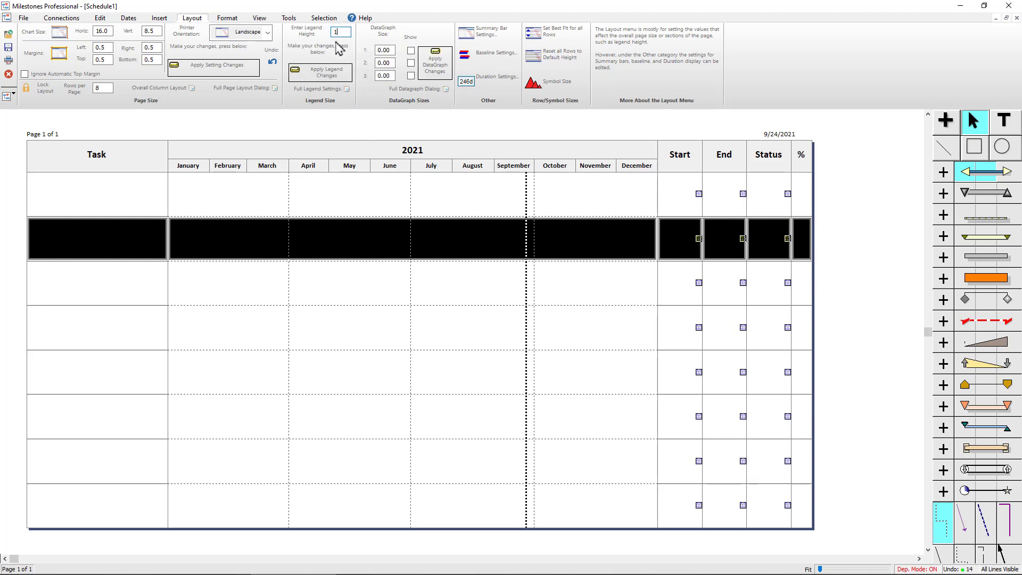
{"action": "left_click", "coordinate": [339, 77]}
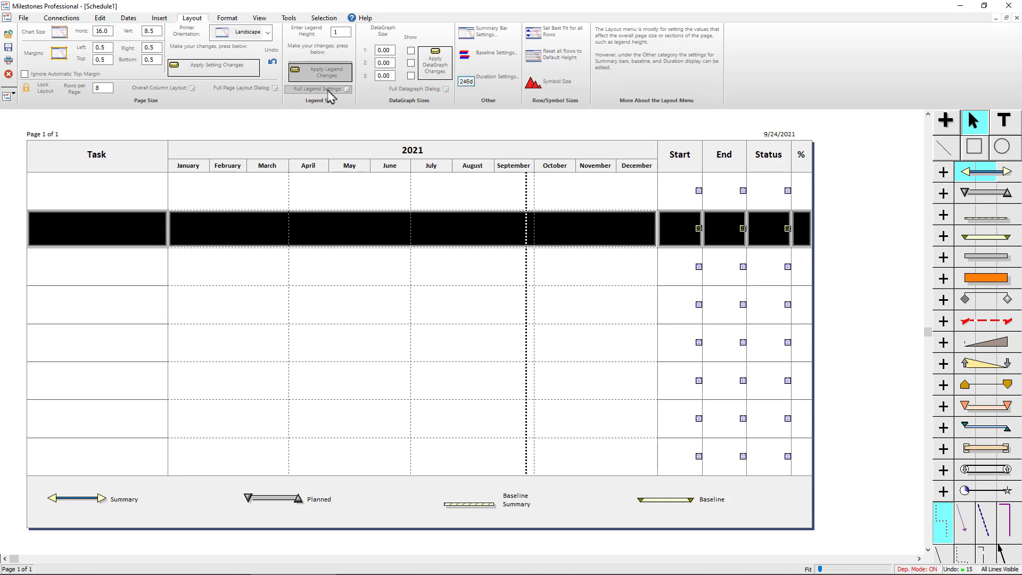
Make the legend floating in its full settings and shrink it to a narrow box with one entry per row
{"action": "left_click", "coordinate": [331, 91]}
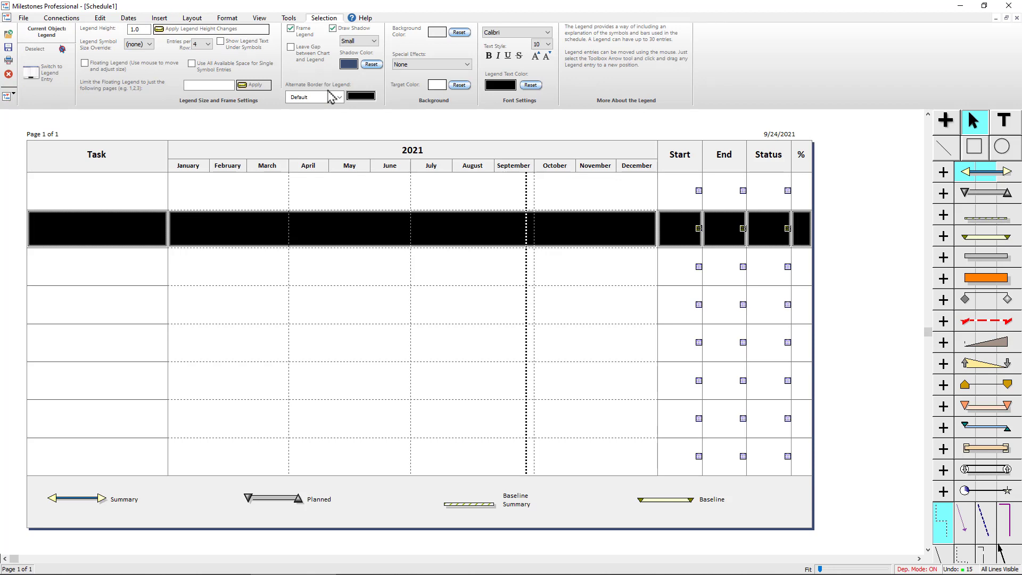
{"action": "left_click", "coordinate": [109, 69]}
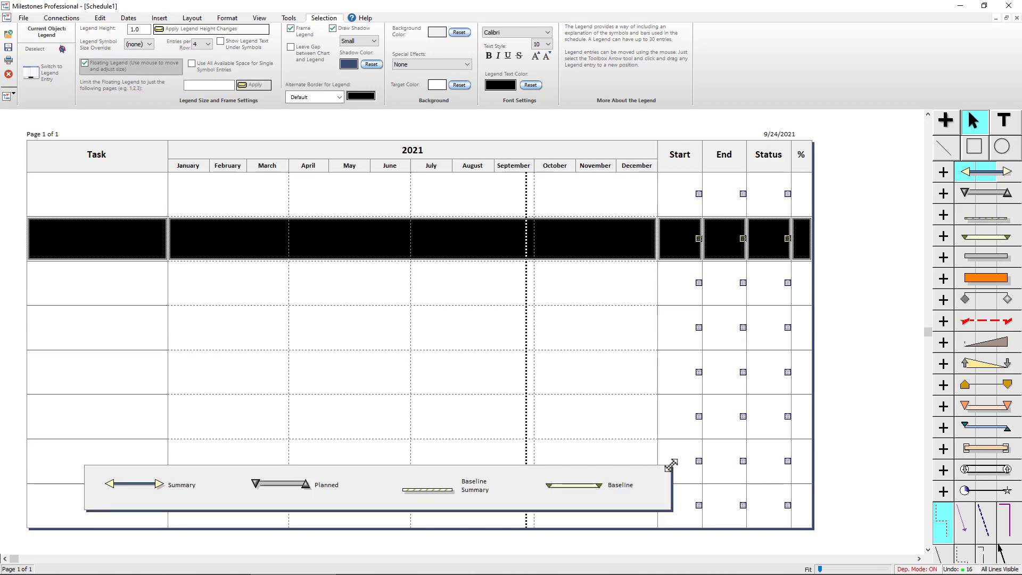
{"action": "left_click_drag", "start_coordinate": [665, 467], "coordinate": [646, 452]}
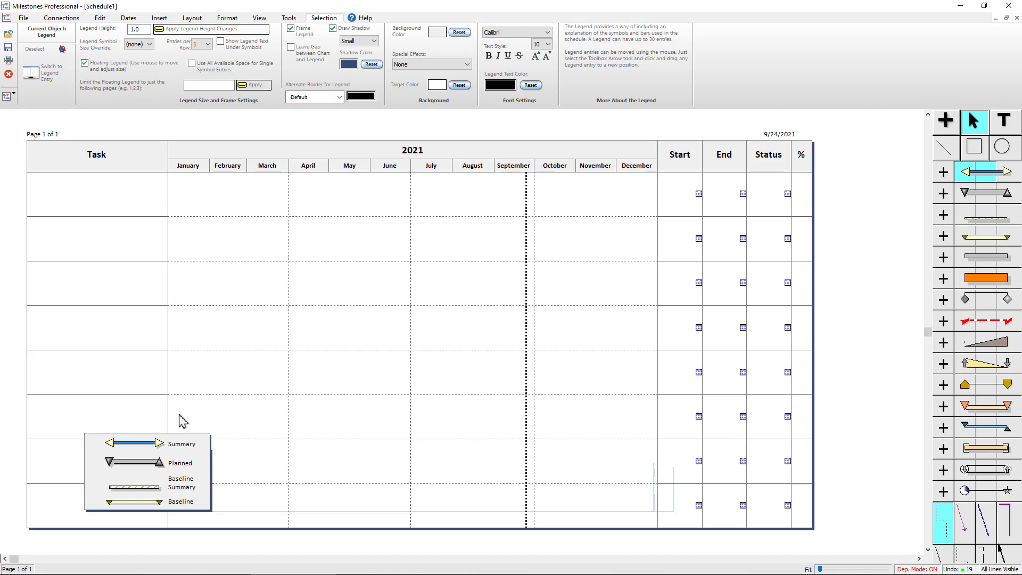
Turn off the floating legend and set its entries per row to 4
{"action": "left_click", "coordinate": [130, 72]}
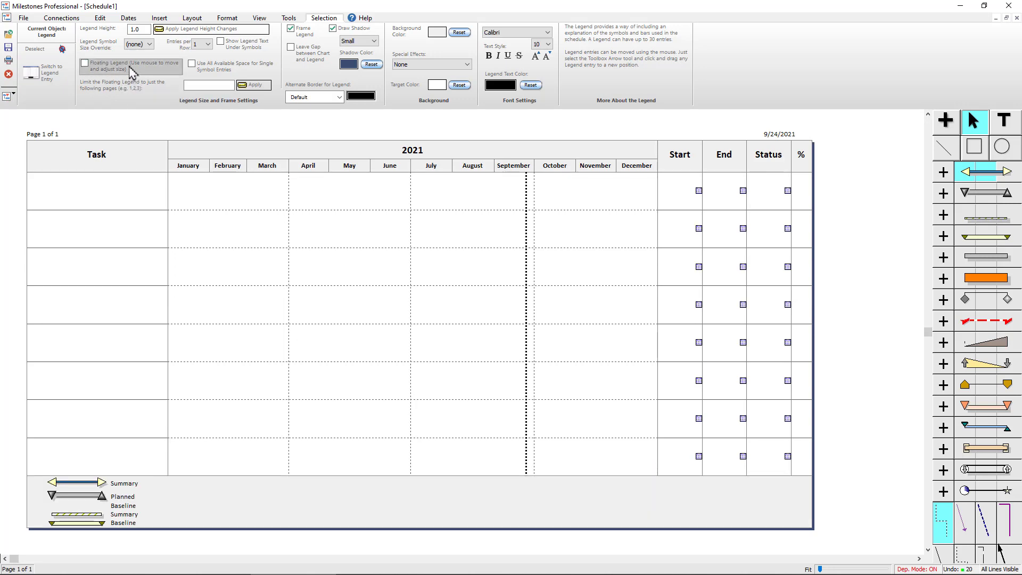
{"action": "left_click", "coordinate": [207, 45]}
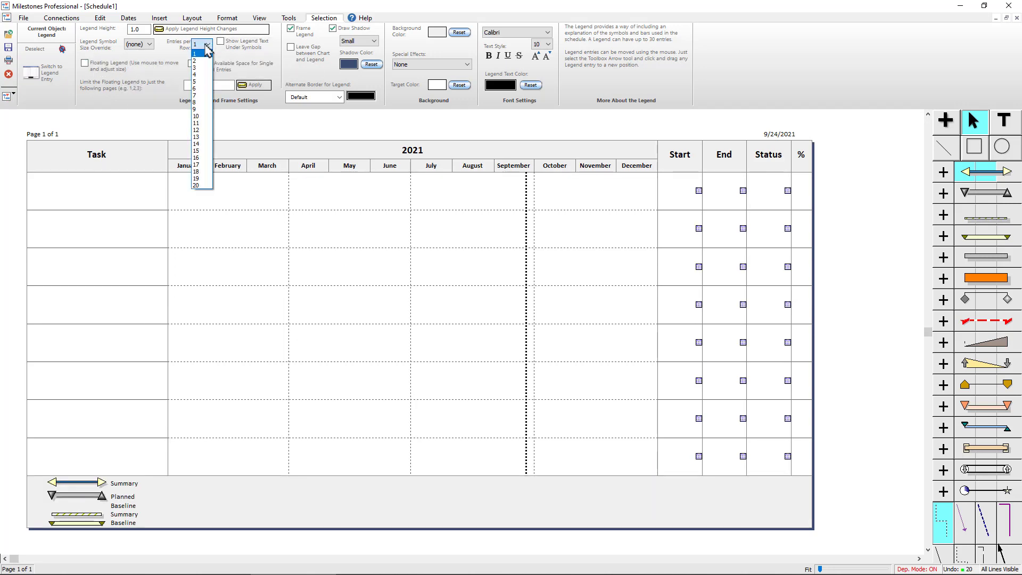
{"action": "left_click", "coordinate": [205, 75]}
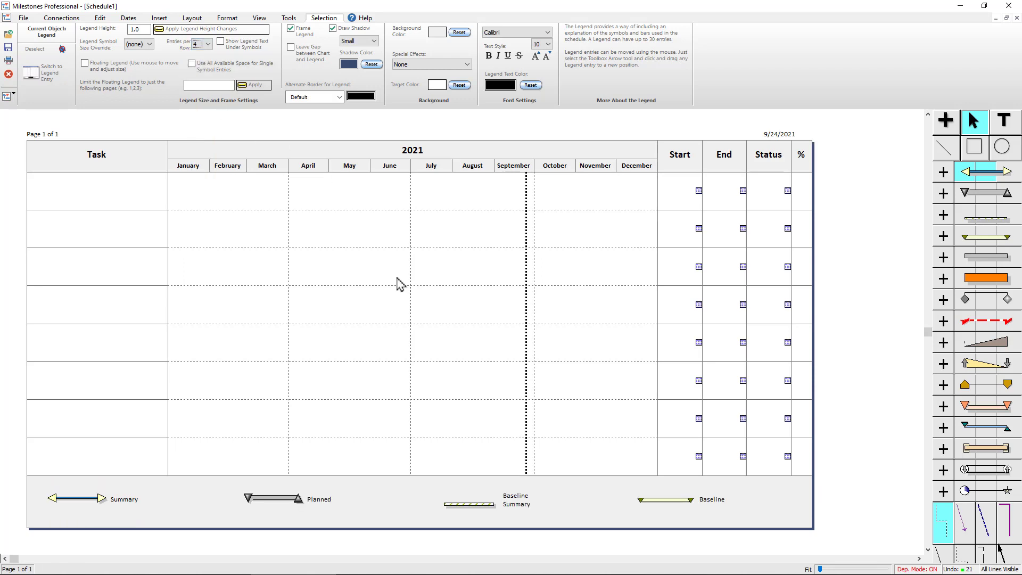
Add a legend entry with the text "Example" and the dark grey diamond as its first symbol
{"action": "right_click", "coordinate": [310, 511]}
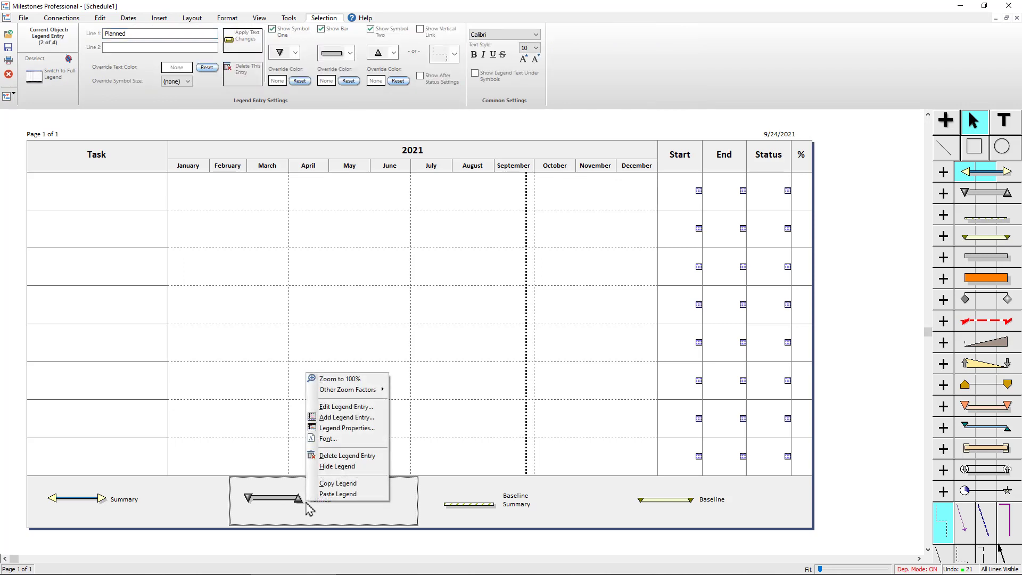
{"action": "left_click", "coordinate": [355, 419]}
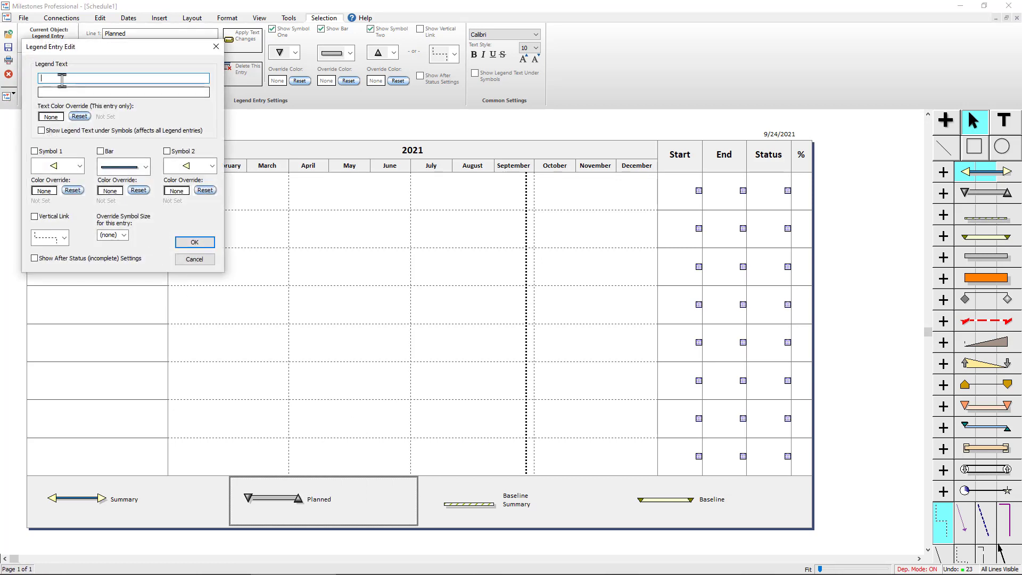
{"action": "type", "text": "Example"}
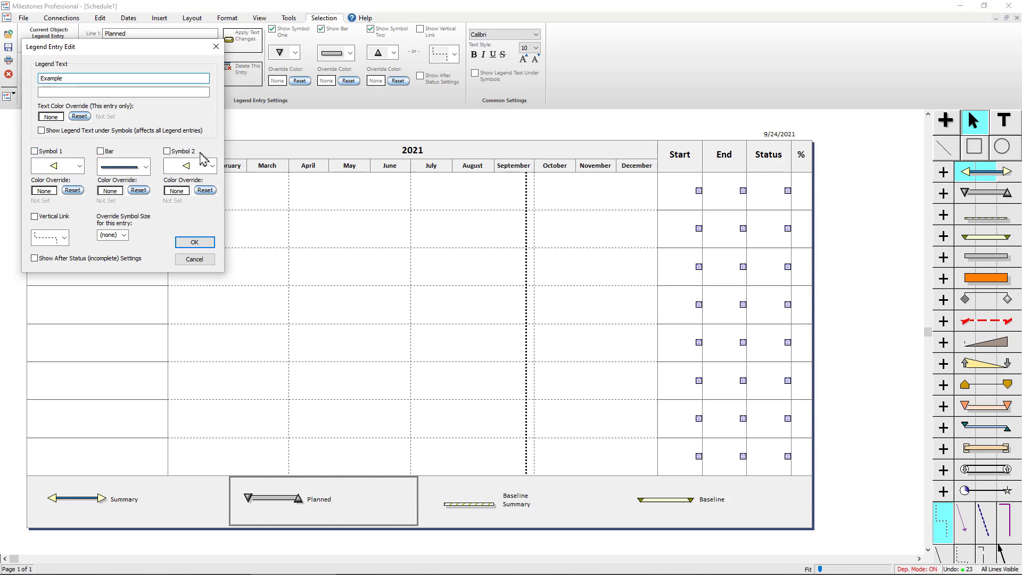
{"action": "left_click", "coordinate": [52, 151]}
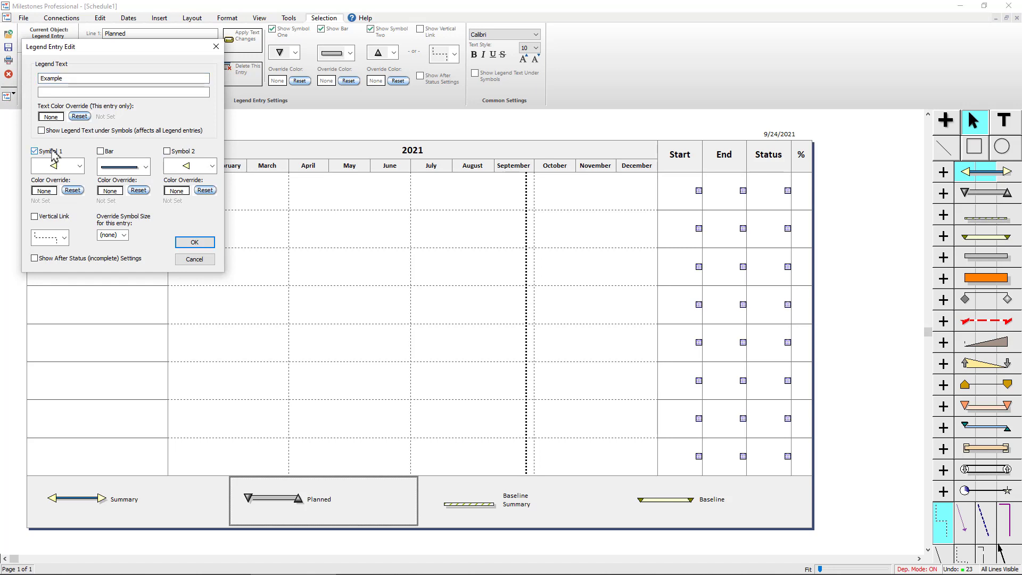
{"action": "left_click", "coordinate": [79, 166]}
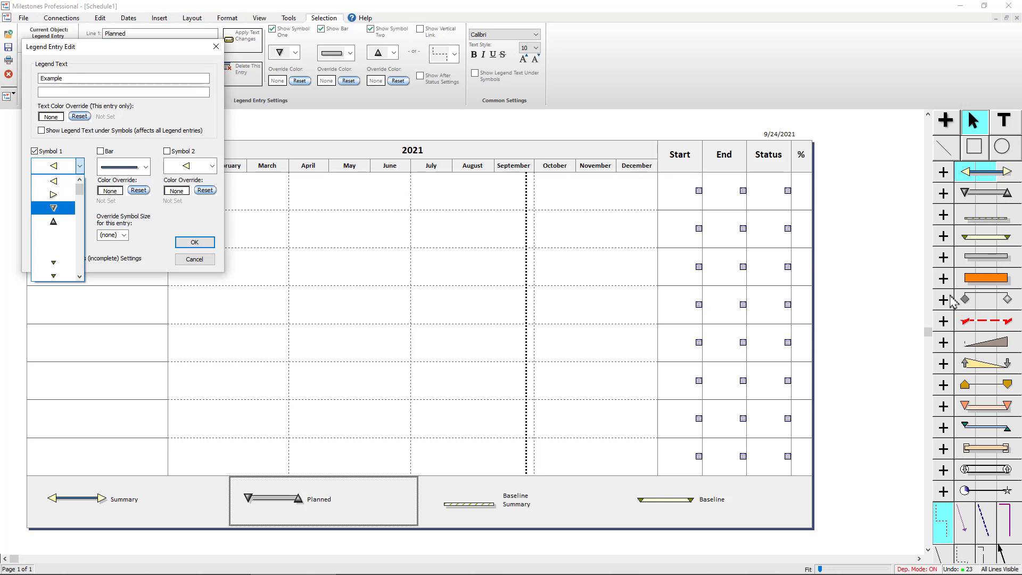
{"action": "scroll", "coordinate": [80, 196], "scroll_direction": "down", "scroll_amount": 3}
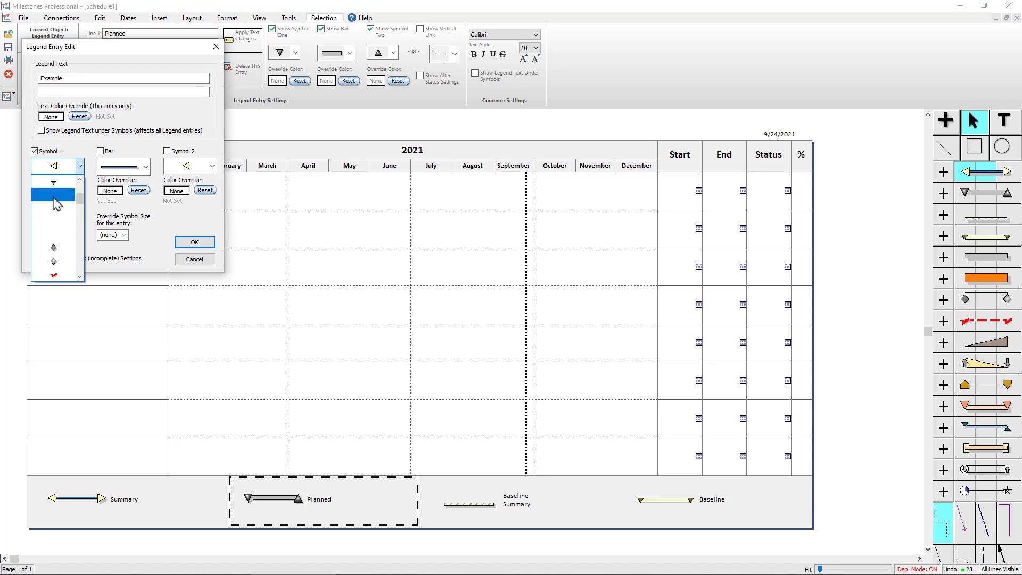
{"action": "left_click", "coordinate": [54, 252]}
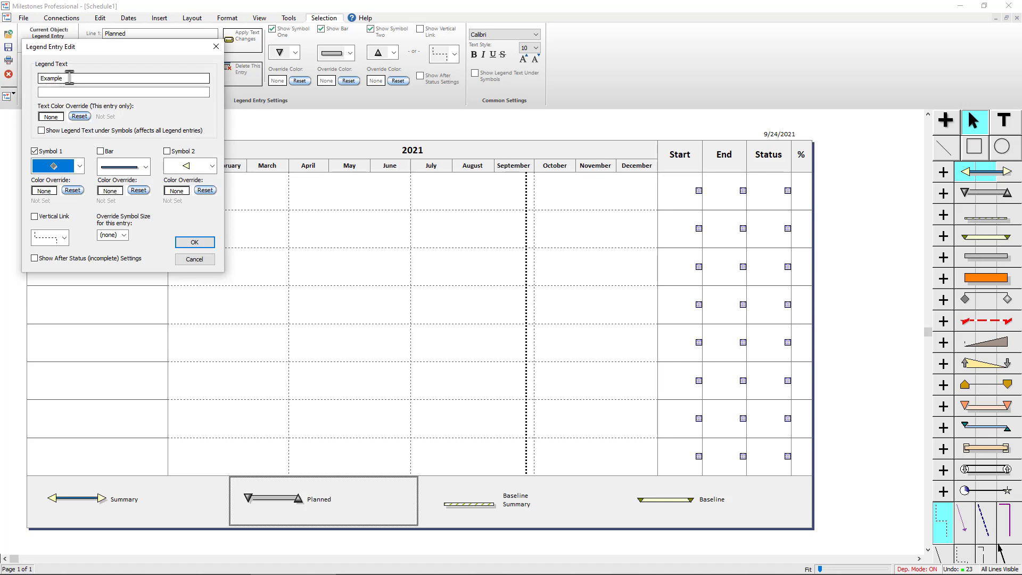
{"action": "left_click", "coordinate": [196, 243]}
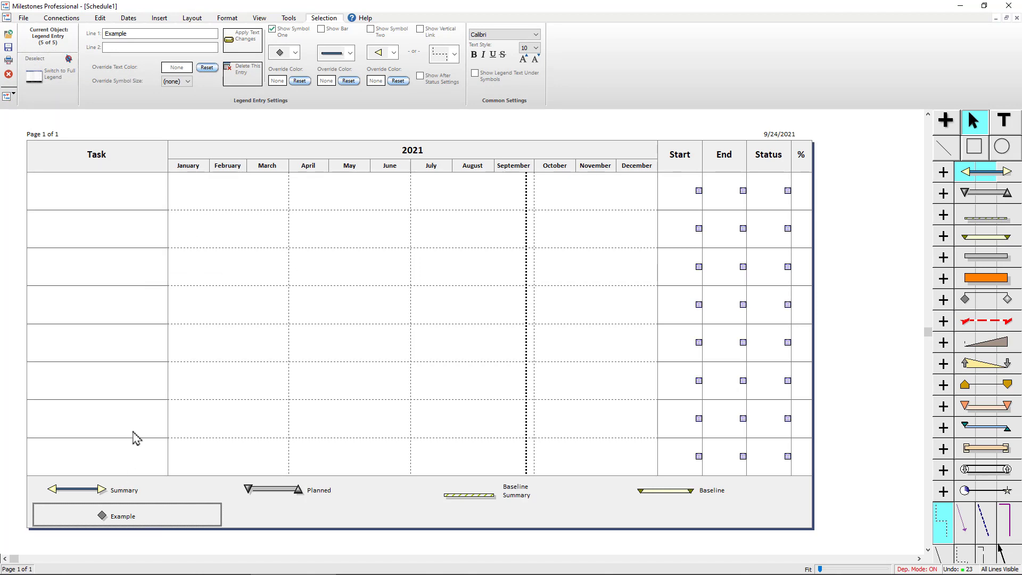
Switch from the Example entry to the full legend settings and set the entries per row to 5
{"action": "left_click", "coordinate": [164, 487]}
{"action": "left_click", "coordinate": [164, 515]}
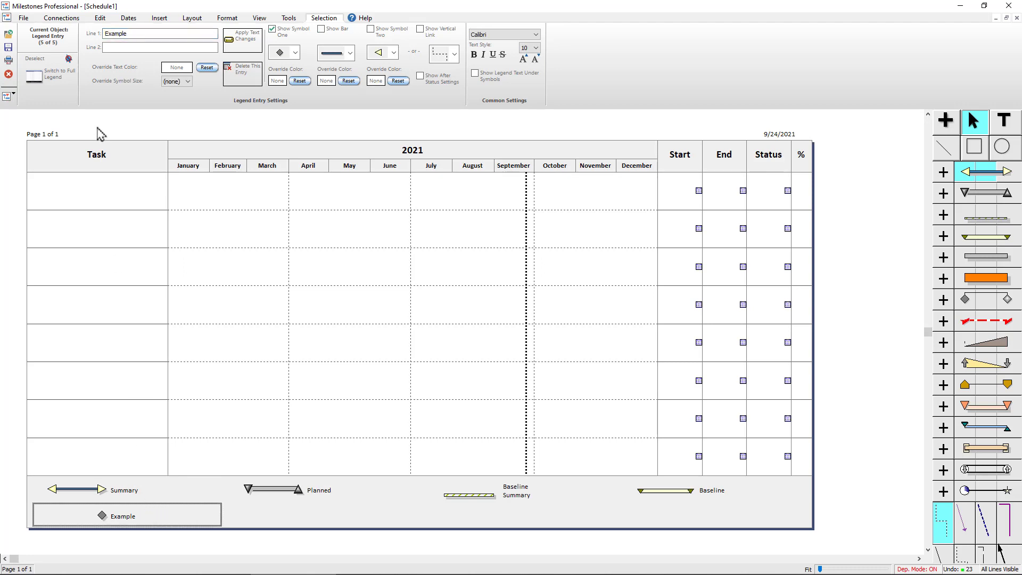
{"action": "left_click", "coordinate": [65, 84]}
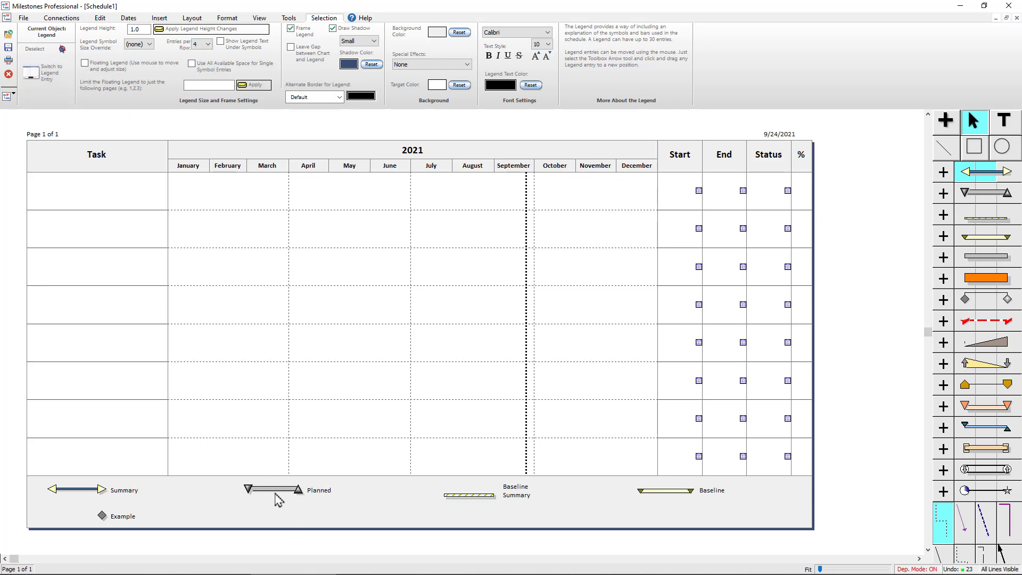
{"action": "left_click", "coordinate": [208, 44]}
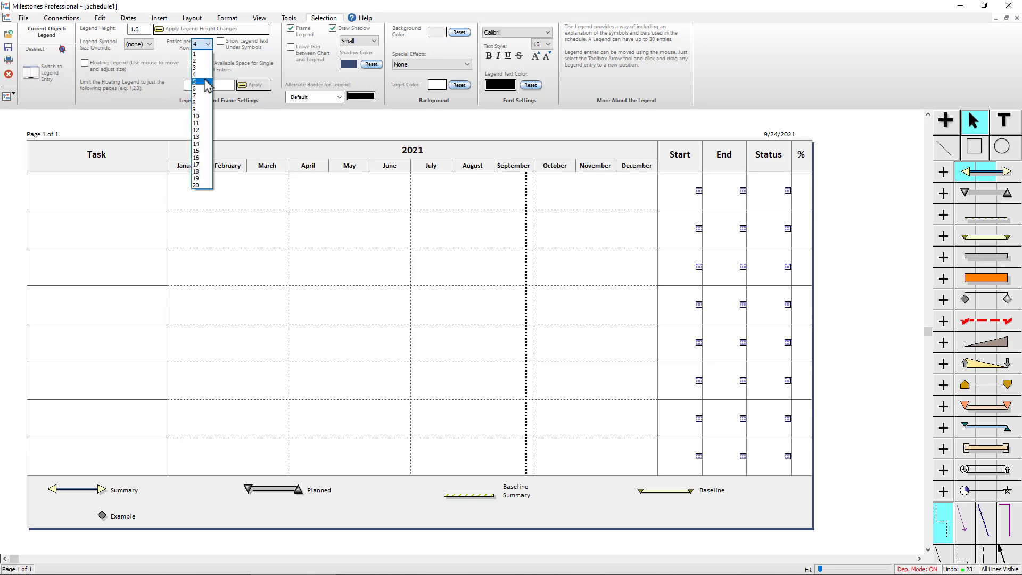
{"action": "left_click", "coordinate": [206, 83]}
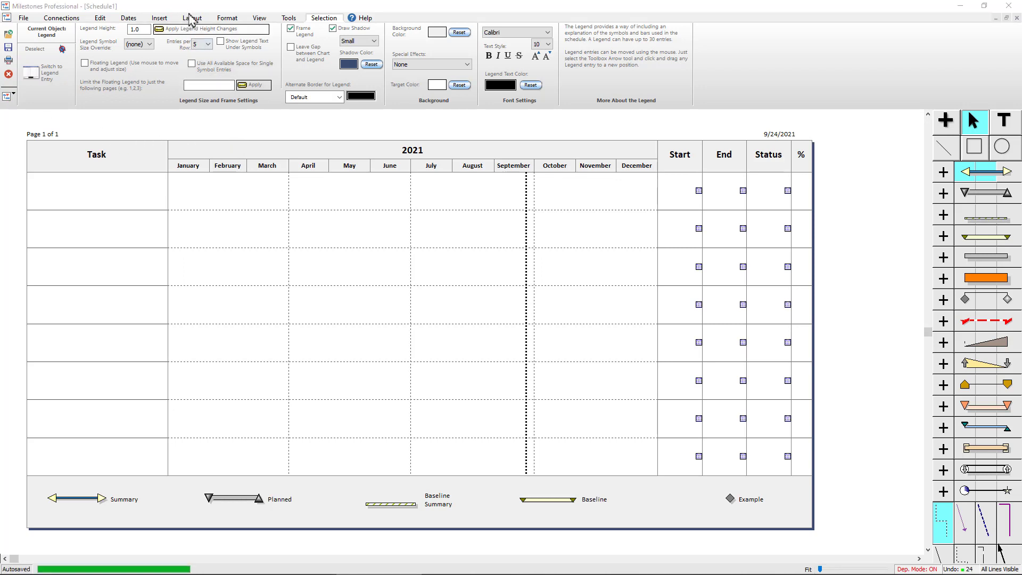
Set the schedule's displayed start date to 7/1/2020
{"action": "left_click", "coordinate": [192, 18]}
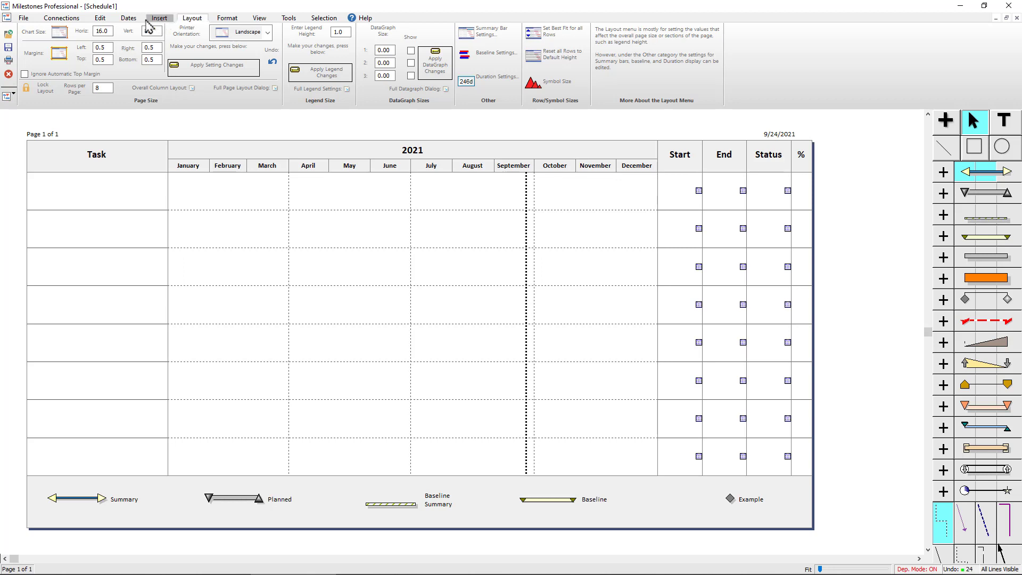
{"action": "left_click", "coordinate": [129, 18]}
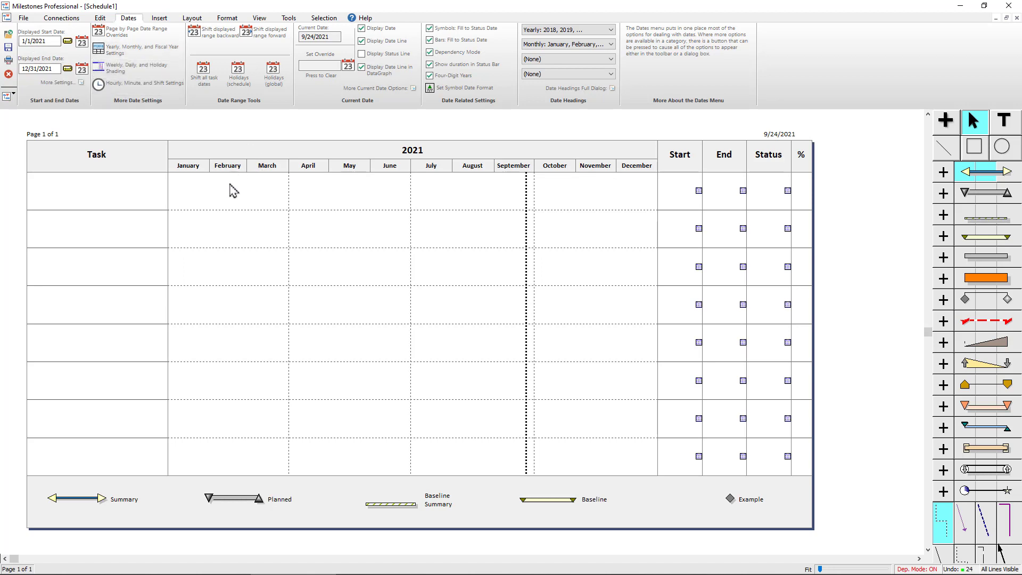
{"action": "left_click", "coordinate": [81, 44]}
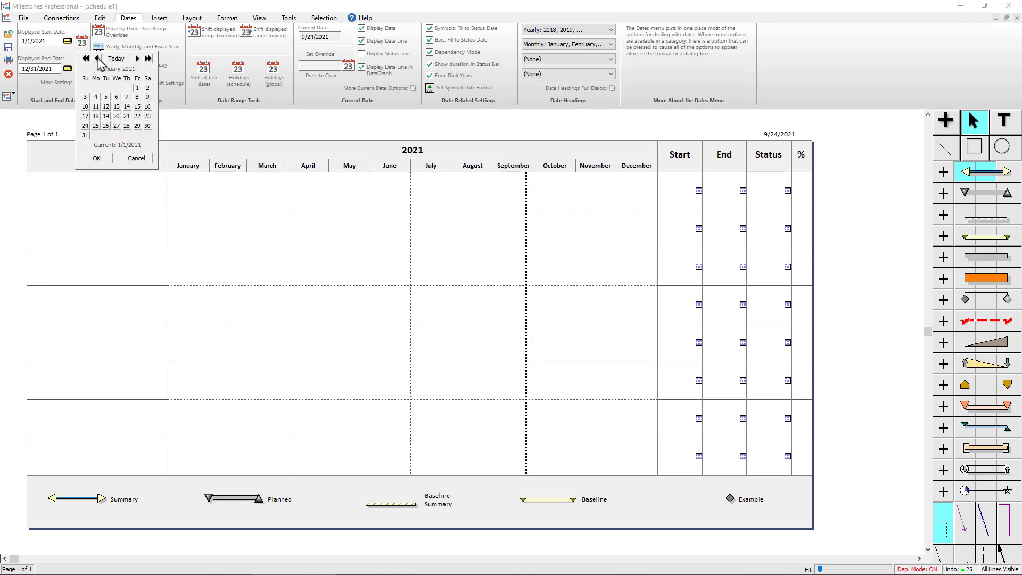
{"action": "left_click", "coordinate": [98, 59]}
{"action": "left_click", "coordinate": [98, 59]}
{"action": "left_click", "coordinate": [98, 59]}
{"action": "left_click", "coordinate": [98, 59]}
{"action": "left_click", "coordinate": [98, 60]}
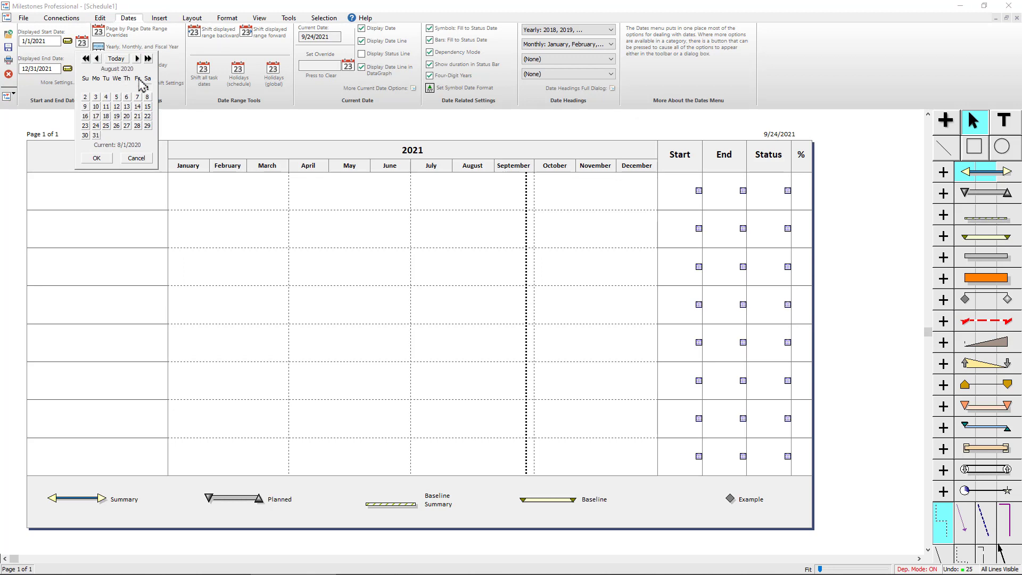
{"action": "left_click", "coordinate": [98, 60]}
{"action": "left_click", "coordinate": [117, 89]}
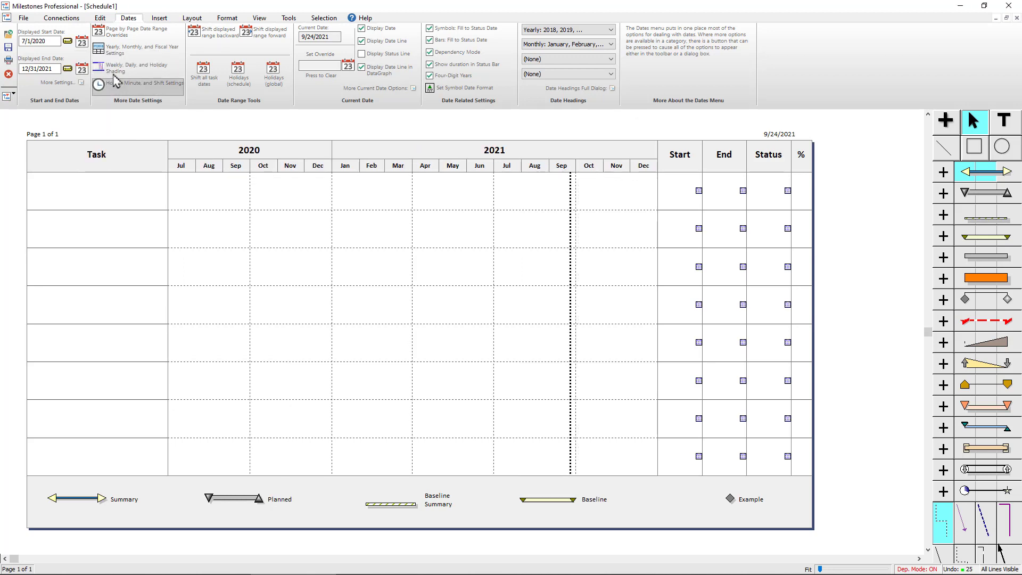
Set the schedule's displayed end date to 6/30/2022
{"action": "left_click", "coordinate": [82, 74]}
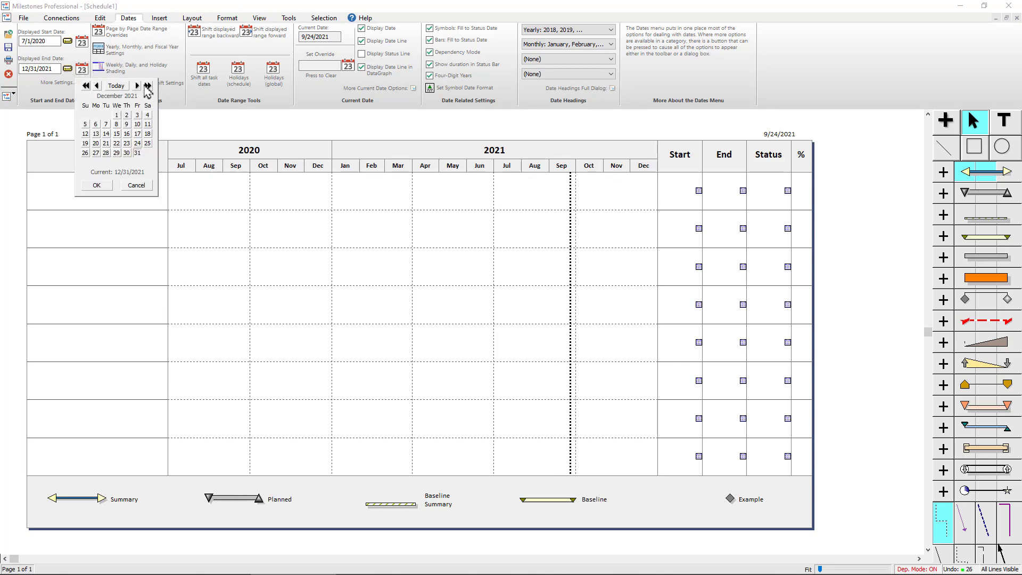
{"action": "left_click", "coordinate": [138, 86]}
{"action": "left_click", "coordinate": [138, 86]}
{"action": "left_click", "coordinate": [137, 86]}
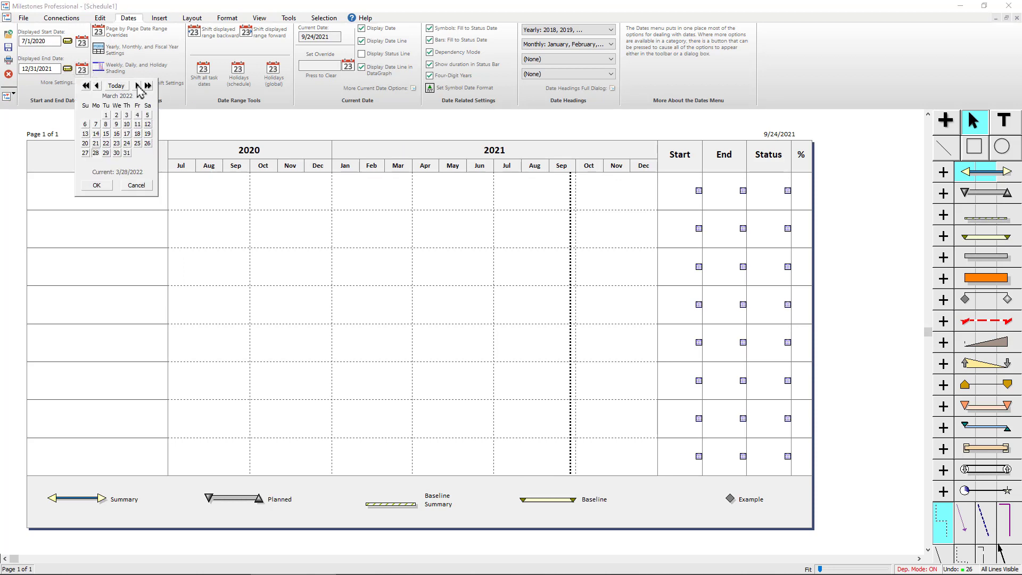
{"action": "left_click", "coordinate": [138, 87]}
{"action": "left_click", "coordinate": [138, 86]}
{"action": "left_click", "coordinate": [137, 86]}
{"action": "left_click", "coordinate": [127, 153]}
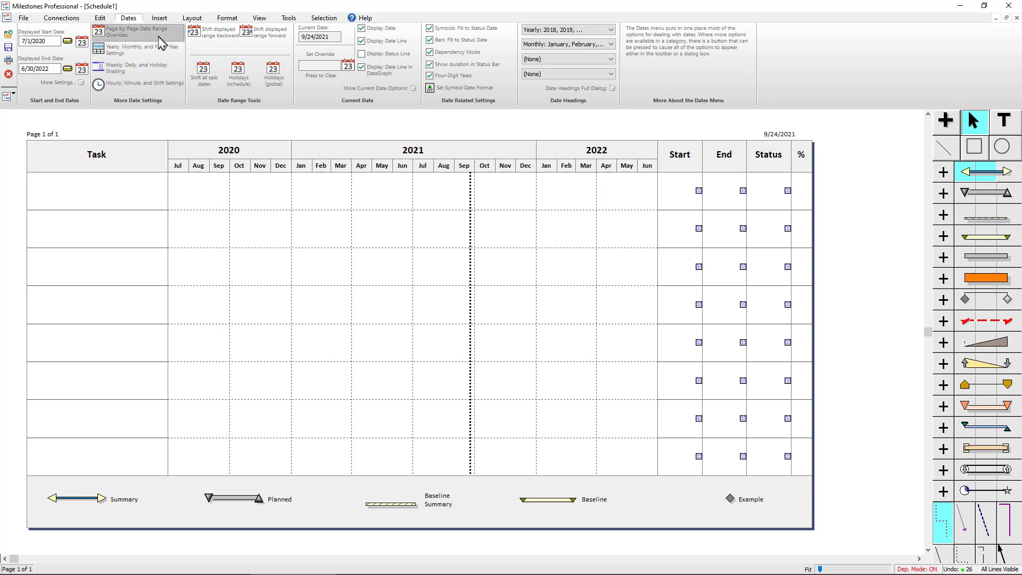
Turn the current date display and the date line off and back on, one after the other
{"action": "left_click", "coordinate": [377, 29]}
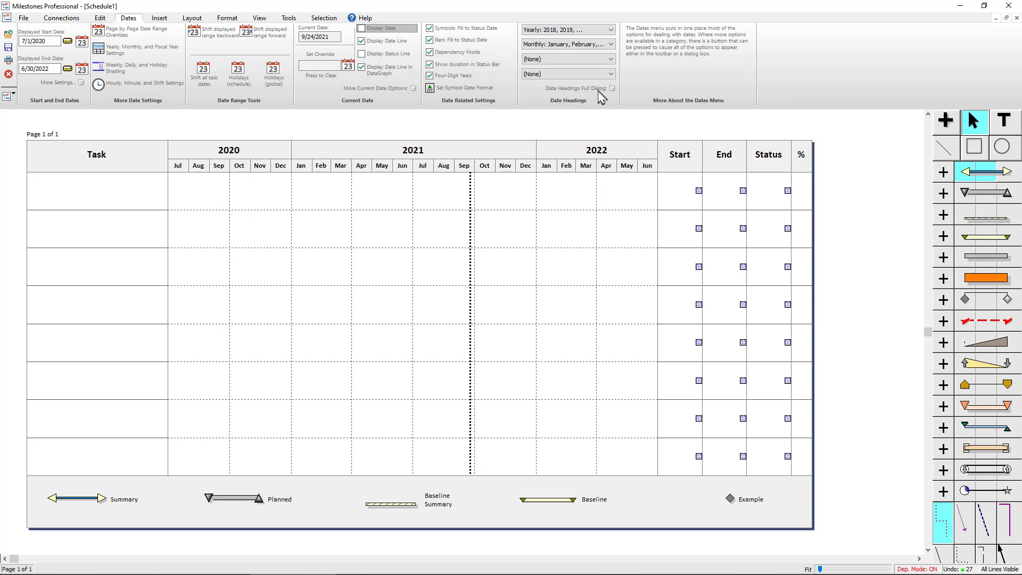
{"action": "left_click", "coordinate": [378, 29]}
{"action": "left_click", "coordinate": [381, 43]}
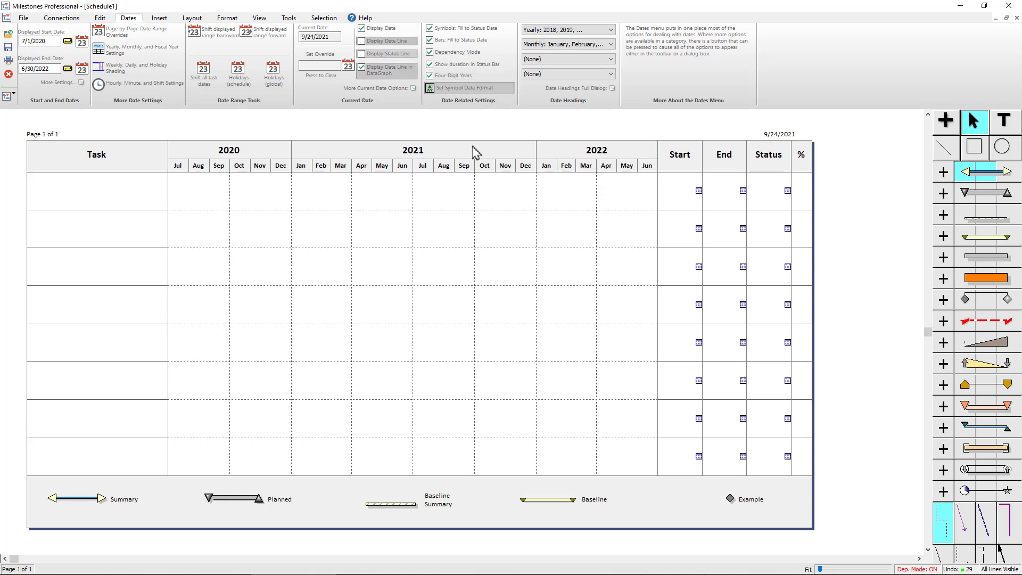
{"action": "left_click", "coordinate": [399, 43]}
Show the status line without the date line, and switch back to only the date line
{"action": "left_click", "coordinate": [390, 55]}
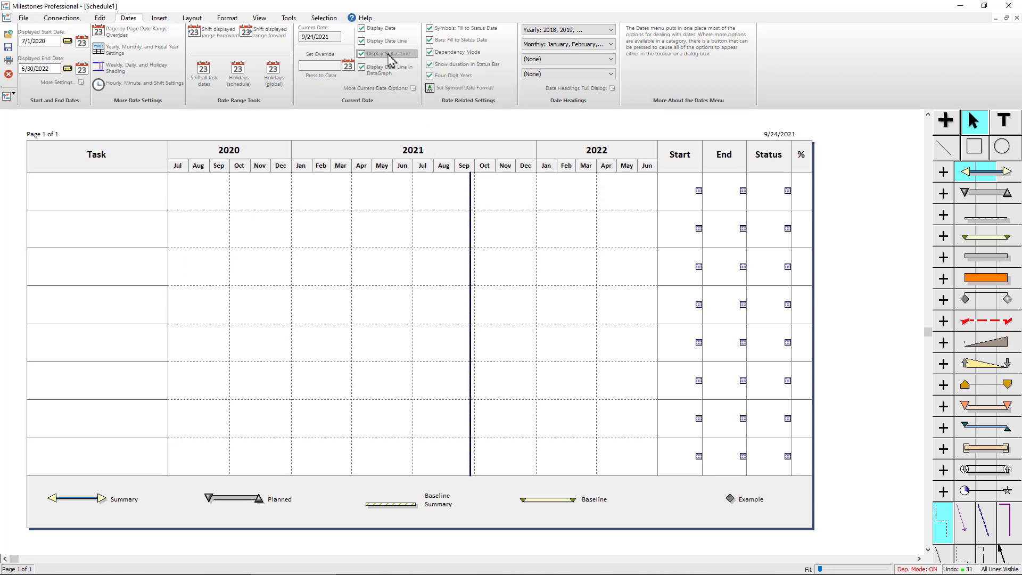
{"action": "left_click", "coordinate": [382, 41]}
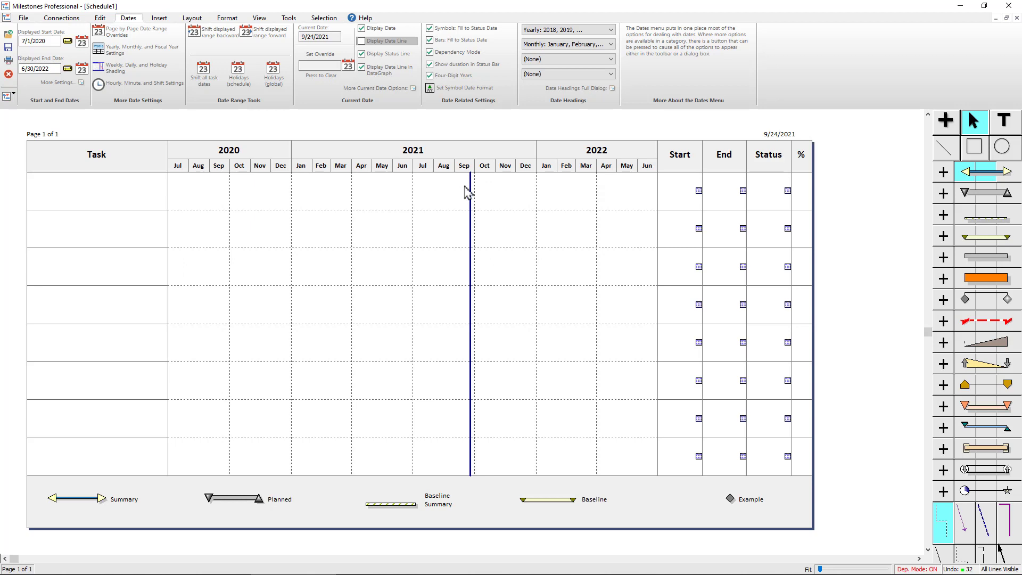
{"action": "left_click", "coordinate": [393, 53]}
{"action": "left_click", "coordinate": [392, 42]}
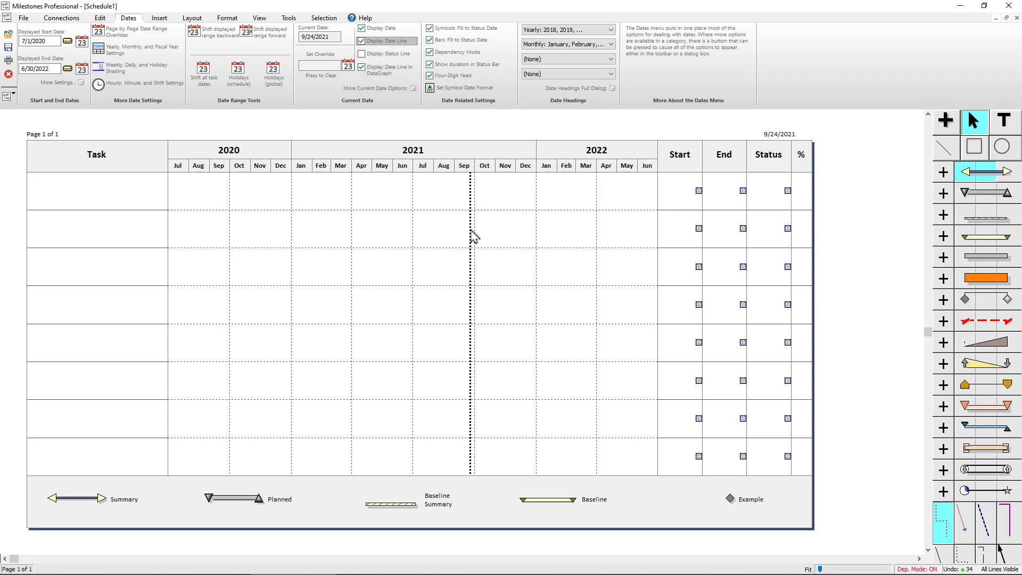
Override the current date with 8/31/2021 and clear the override again
{"action": "left_click", "coordinate": [320, 37]}
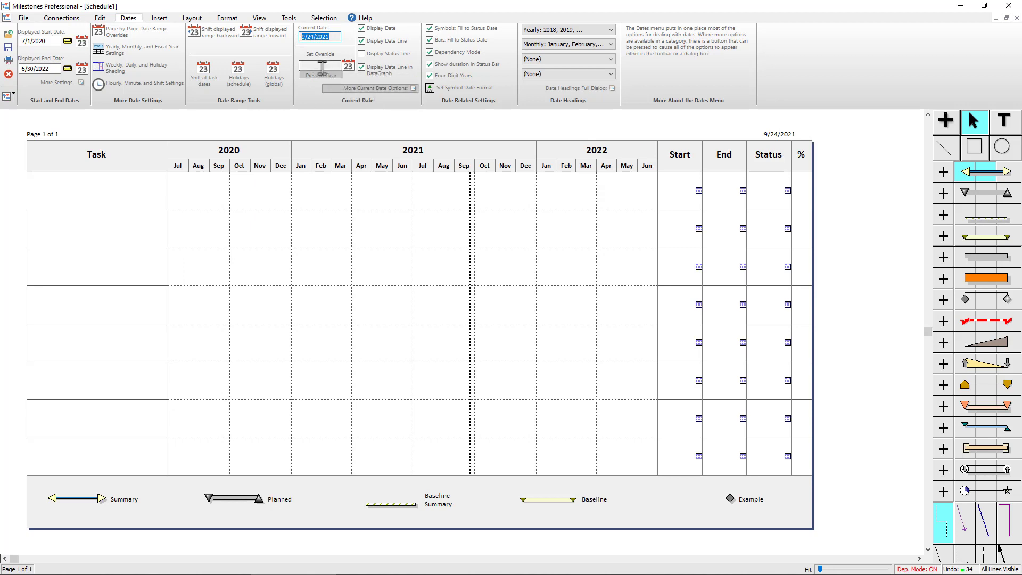
{"action": "left_click", "coordinate": [348, 68]}
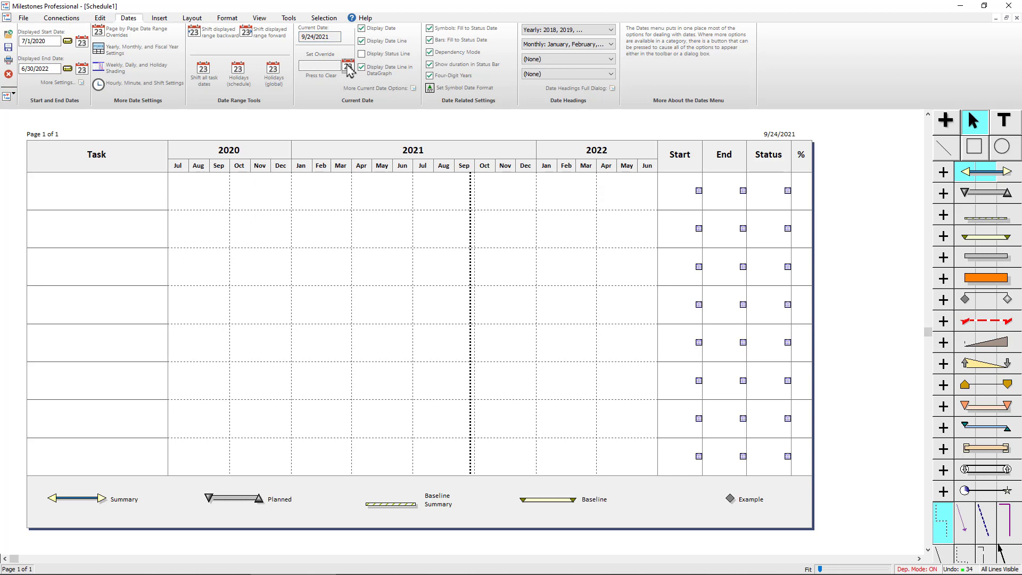
{"action": "left_click", "coordinate": [364, 81]}
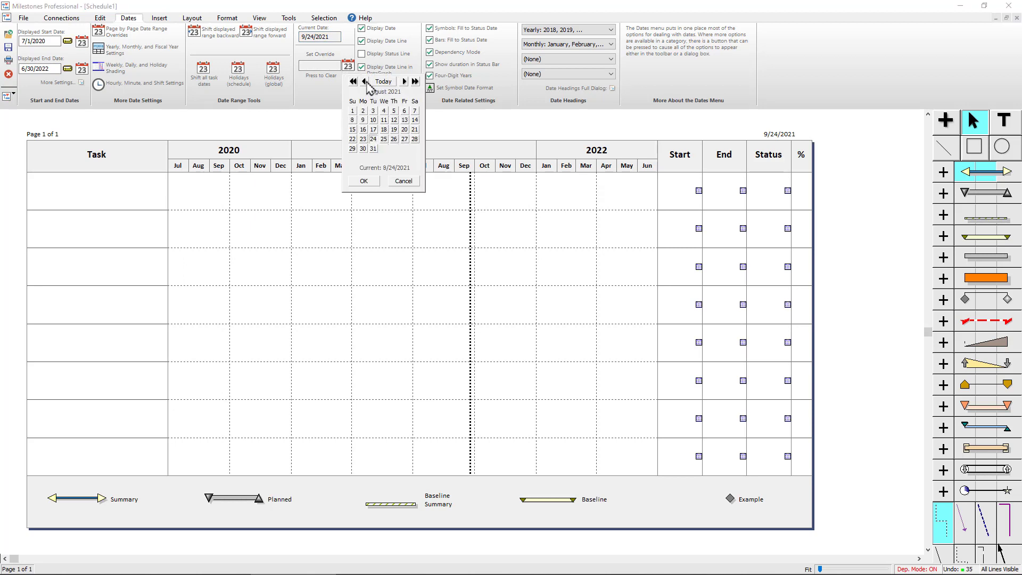
{"action": "left_click", "coordinate": [373, 149]}
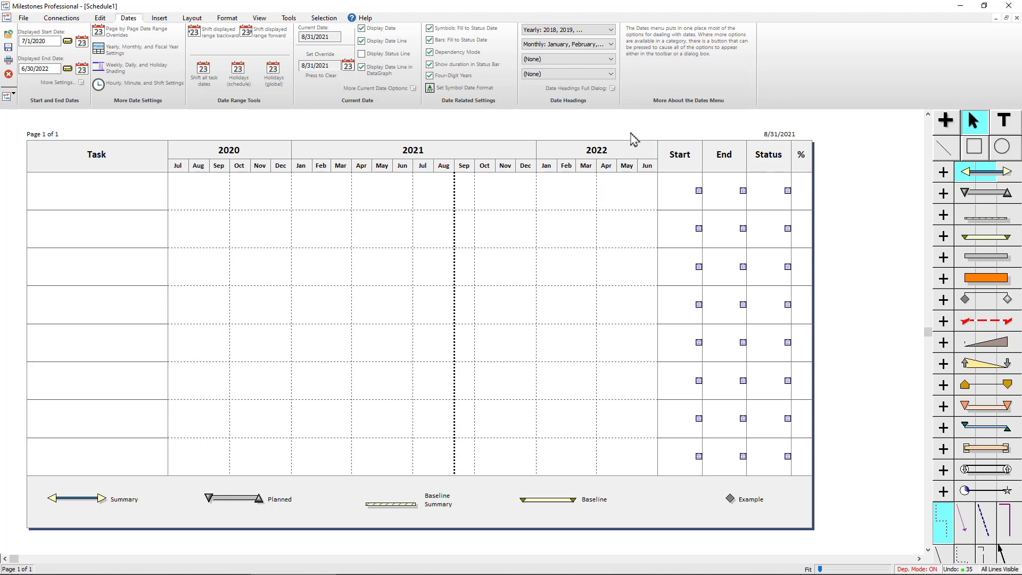
{"action": "left_click", "coordinate": [318, 76]}
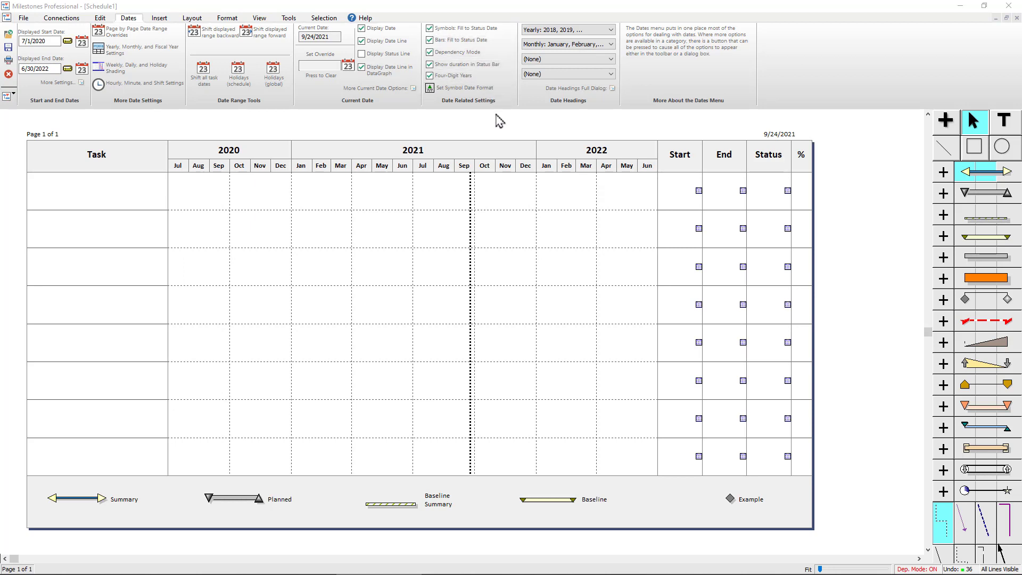
Draw Planned bars in the first four rows: about 5/4/2021–2/4/2022, 2/17/2021–6/18/2021, 6/12/2021–12/10/2021 and 10/15/2021–3/15/2022
{"action": "left_click", "coordinate": [943, 194]}
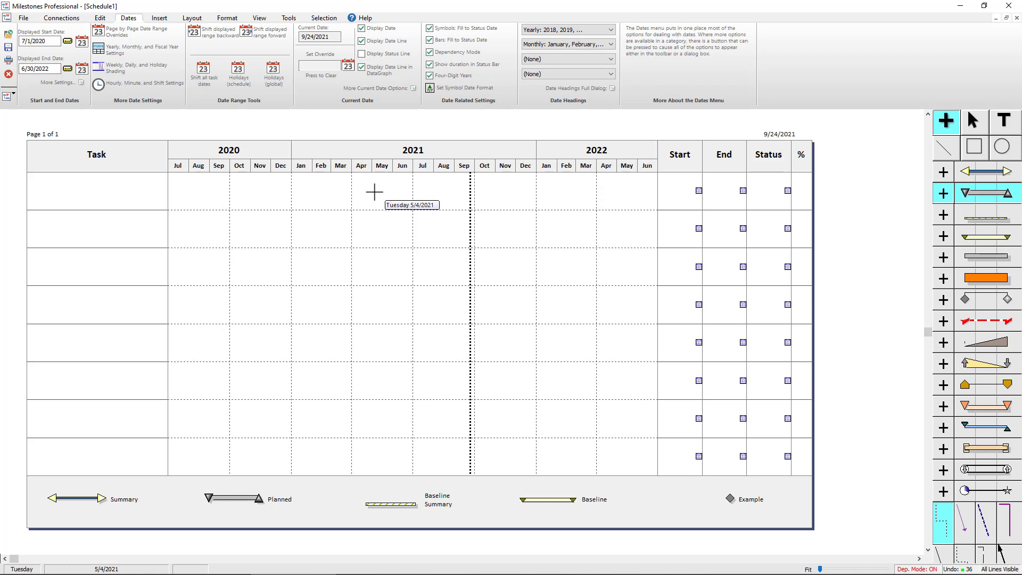
{"action": "left_click_drag", "start_coordinate": [374, 190], "coordinate": [558, 188]}
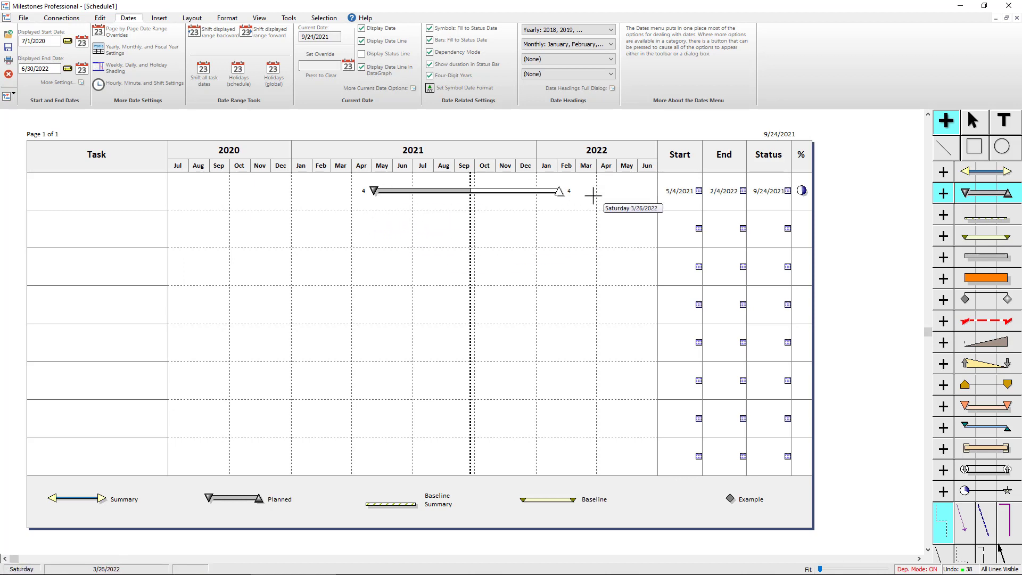
{"action": "left_click_drag", "start_coordinate": [322, 227], "coordinate": [404, 229]}
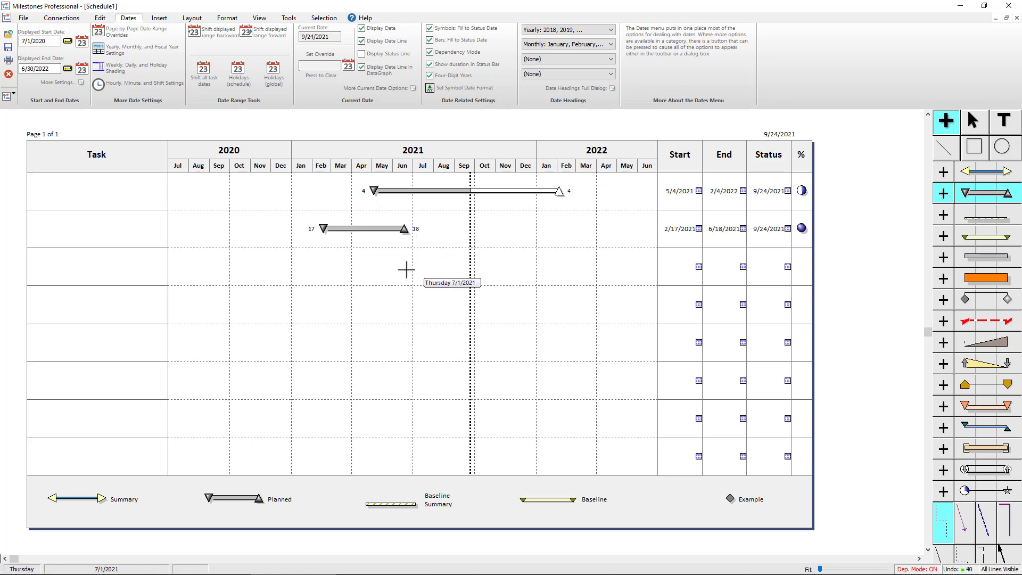
{"action": "left_click_drag", "start_coordinate": [400, 266], "coordinate": [521, 264]}
{"action": "left_click_drag", "start_coordinate": [485, 303], "coordinate": [585, 299]}
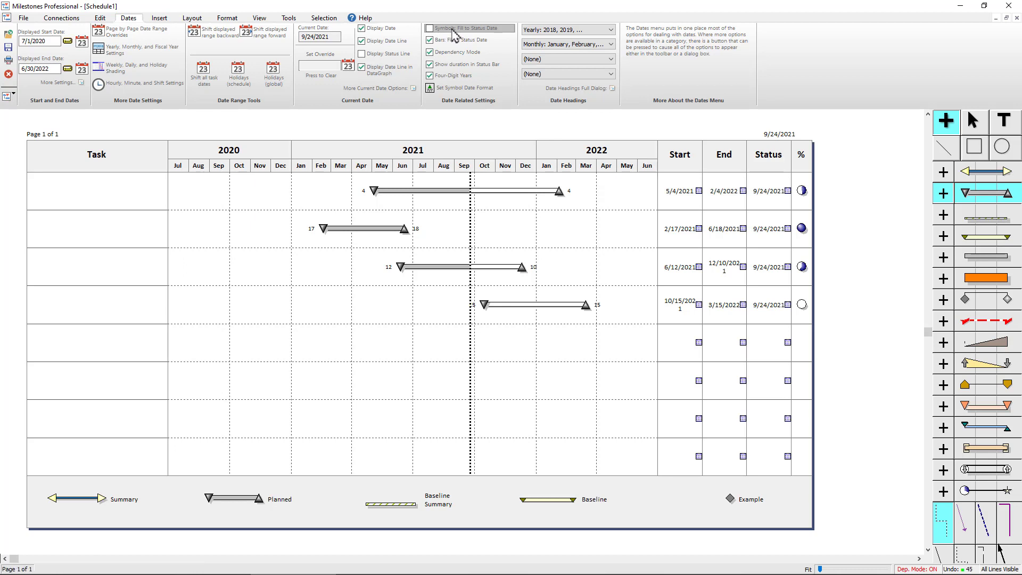
Turn off filling the symbols to the status date
{"action": "left_click", "coordinate": [452, 29]}
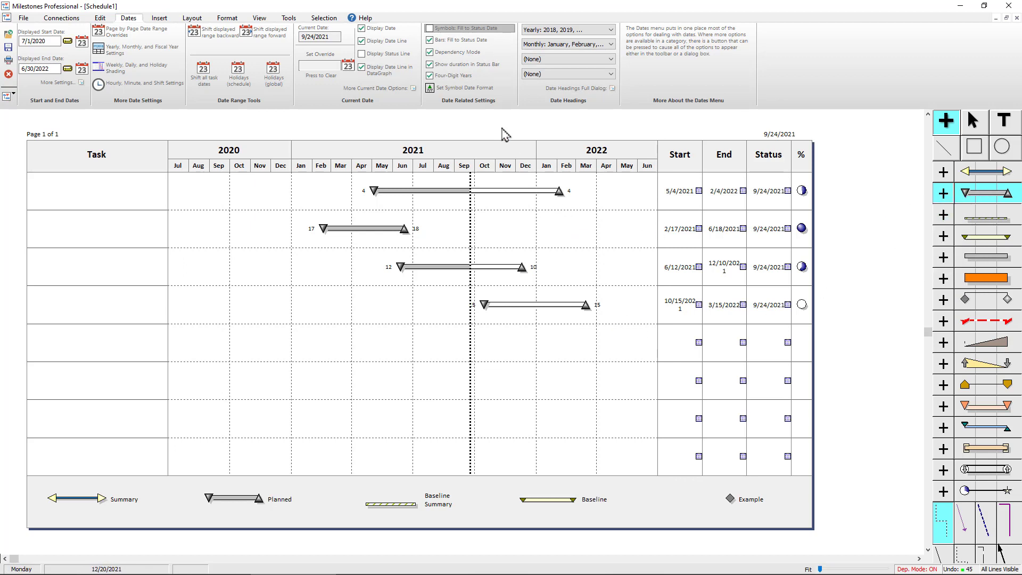
Turn off filling the bars to the status date, and shift the whole first-row bar to start about 4/11/2021
{"action": "left_click", "coordinate": [462, 41]}
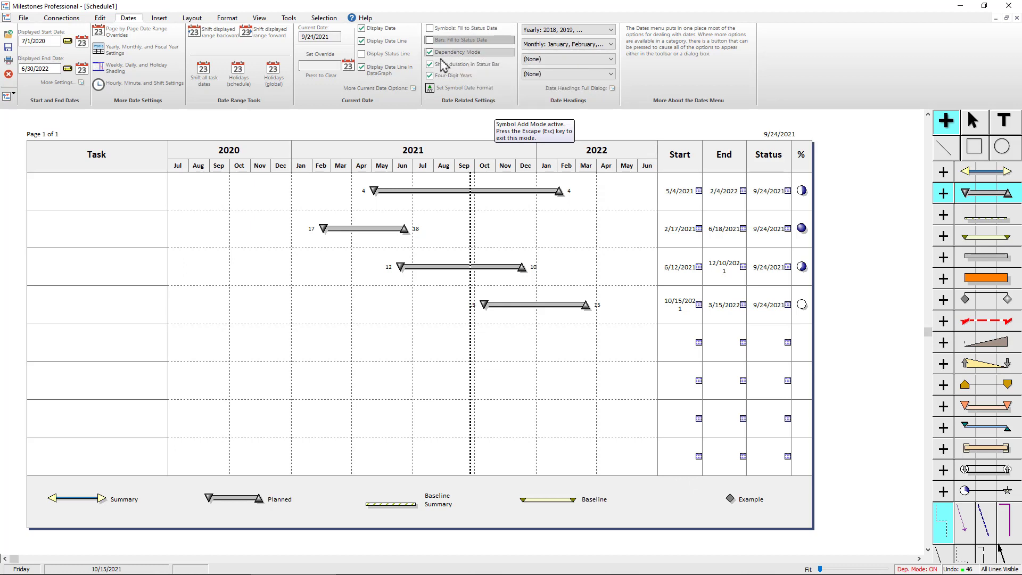
{"action": "left_click", "coordinate": [973, 122]}
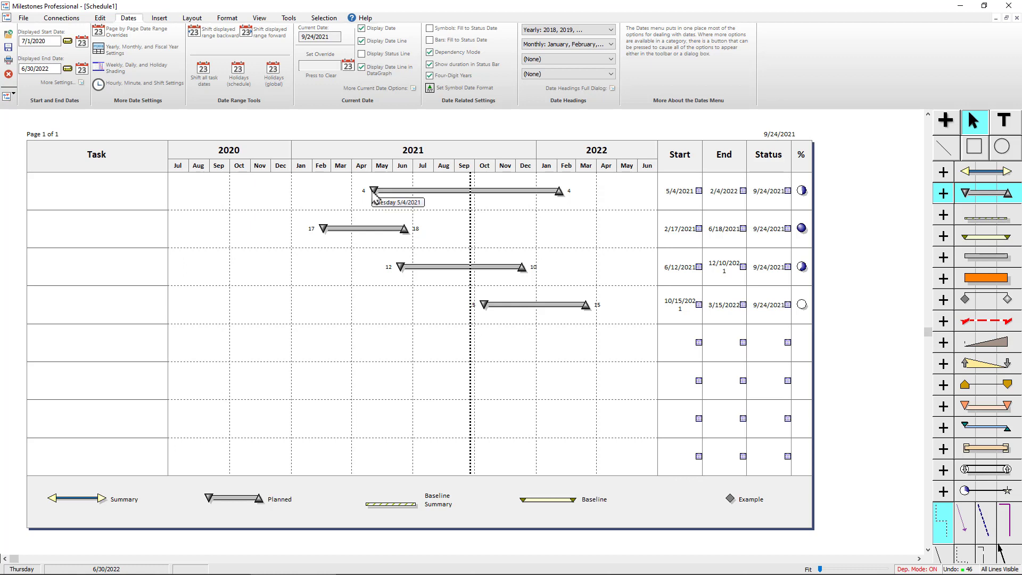
{"action": "left_click_drag", "start_coordinate": [374, 193], "coordinate": [359, 191]}
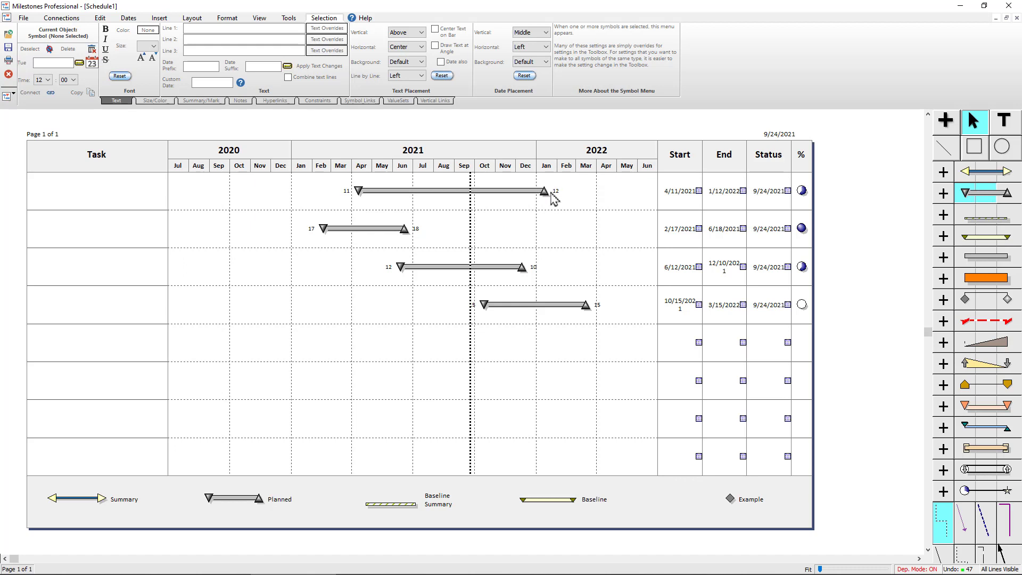
Shift the whole second-row bar to start about 11/30/2020, and extend its end to about 4/15/2021
{"action": "left_click_drag", "start_coordinate": [323, 230], "coordinate": [270, 228]}
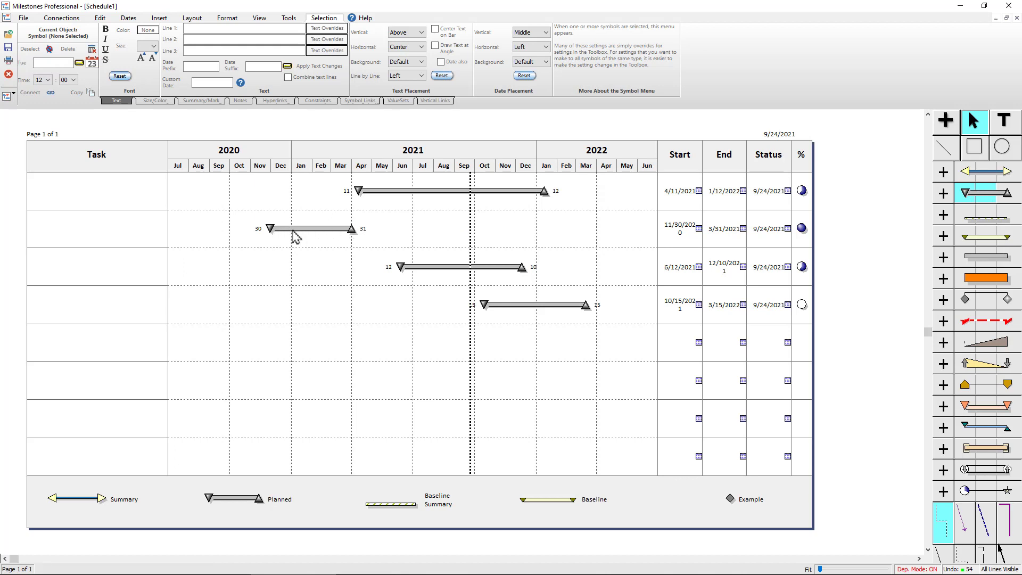
{"action": "mouse_move", "coordinate": [352, 230]}
{"action": "left_mouse_down"}
{"action": "mouse_move", "coordinate": [434, 230]}
{"action": "mouse_move", "coordinate": [363, 230]}
{"action": "left_mouse_up"}
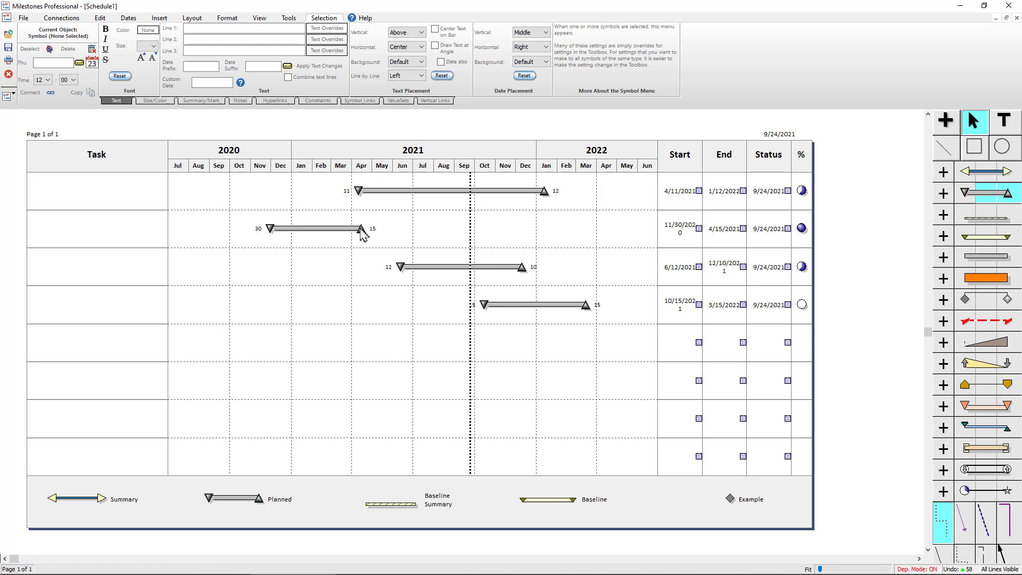
{"action": "mouse_move", "coordinate": [361, 232]}
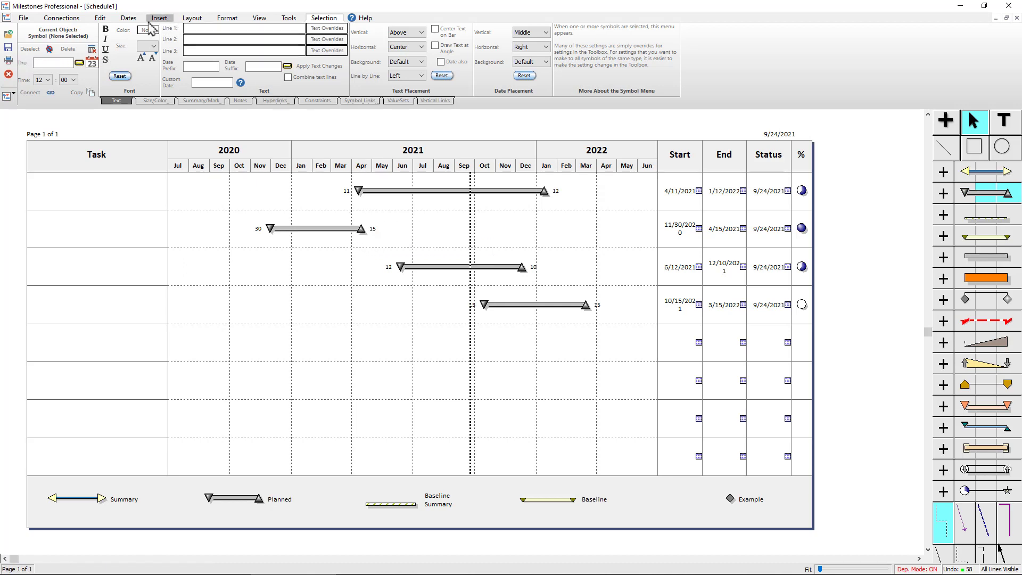
Turn off Dependency Mode and move the second-row bar's start and end symbols individually to about 2/25/2021 and 7/9/2021
{"action": "left_click", "coordinate": [132, 20]}
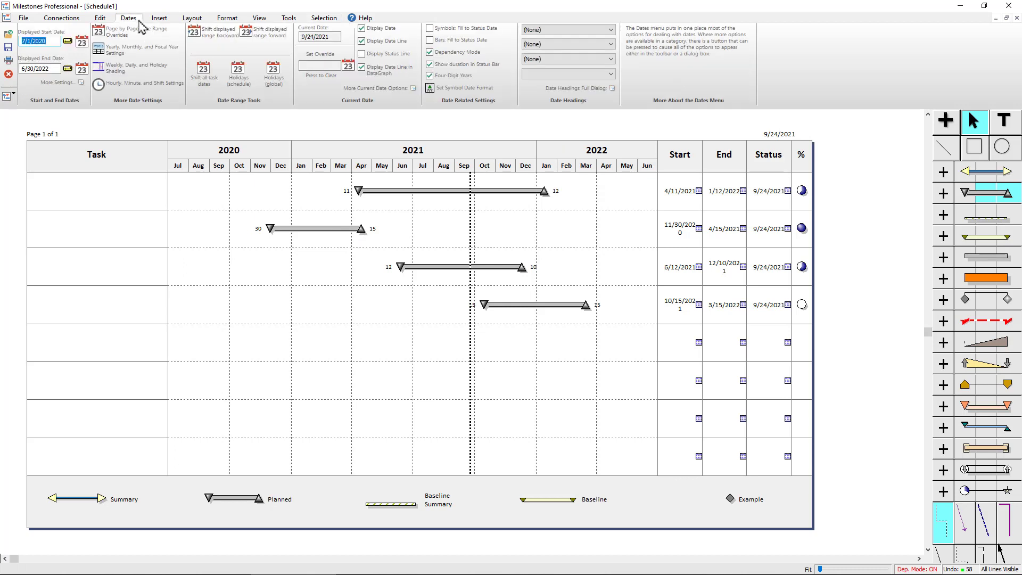
{"action": "left_click", "coordinate": [451, 53]}
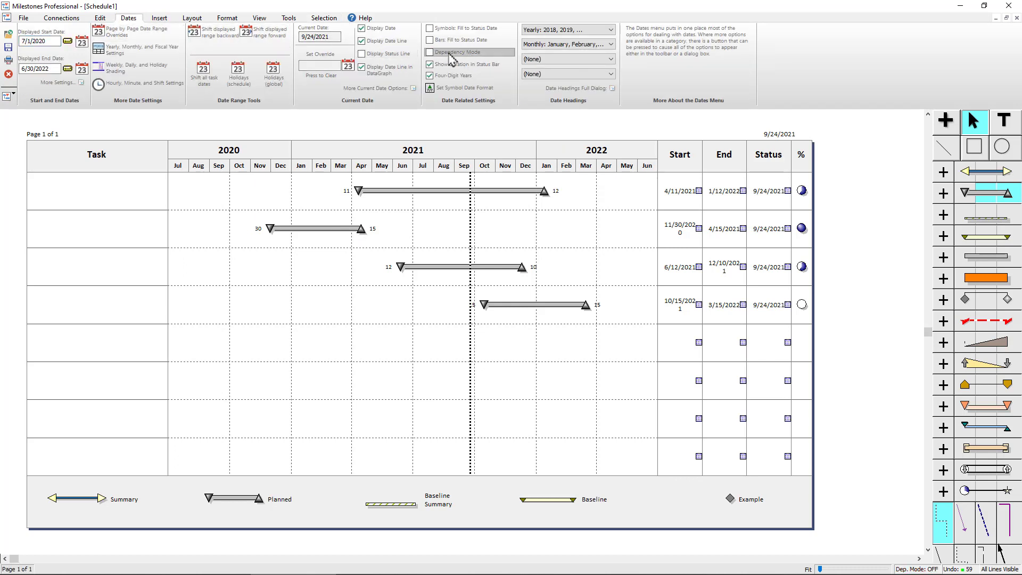
{"action": "left_click", "coordinate": [270, 229]}
{"action": "mouse_move", "coordinate": [288, 232]}
{"action": "left_mouse_down"}
{"action": "mouse_move", "coordinate": [313, 229]}
{"action": "mouse_move", "coordinate": [279, 228]}
{"action": "left_mouse_up"}
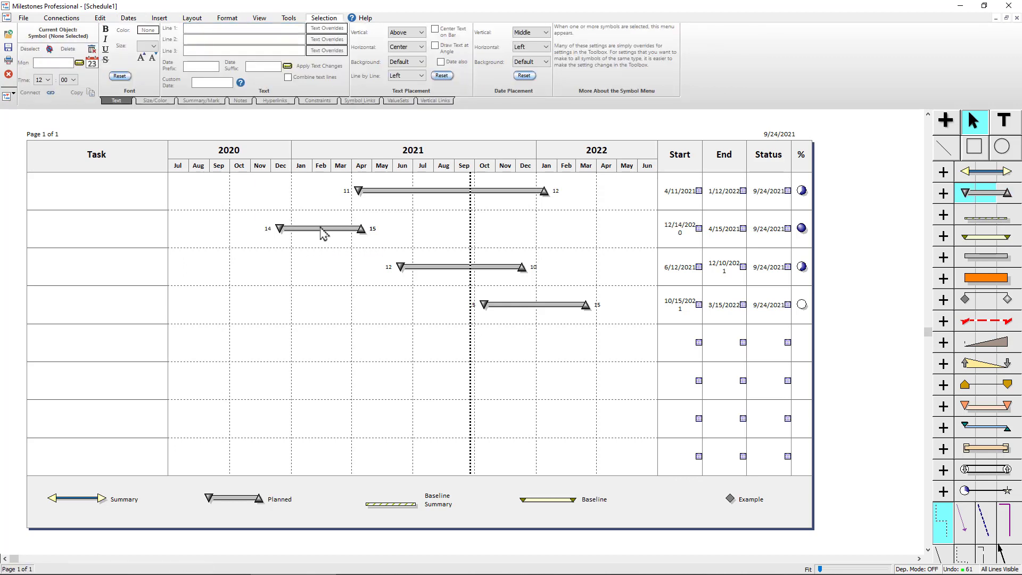
{"action": "left_click_drag", "start_coordinate": [360, 228], "coordinate": [395, 229]}
{"action": "left_click_drag", "start_coordinate": [279, 228], "coordinate": [328, 228]}
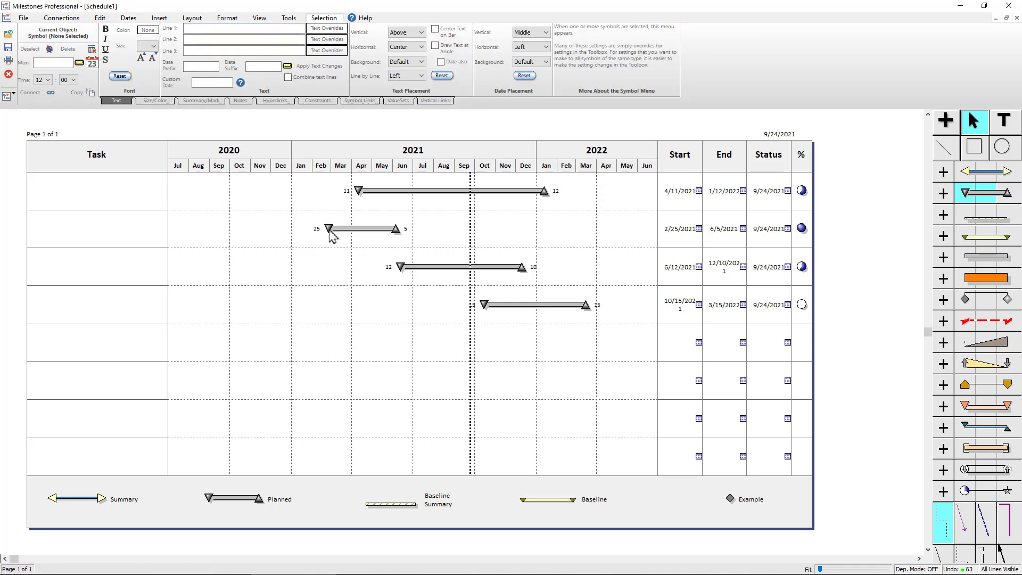
{"action": "left_click_drag", "start_coordinate": [395, 229], "coordinate": [418, 229]}
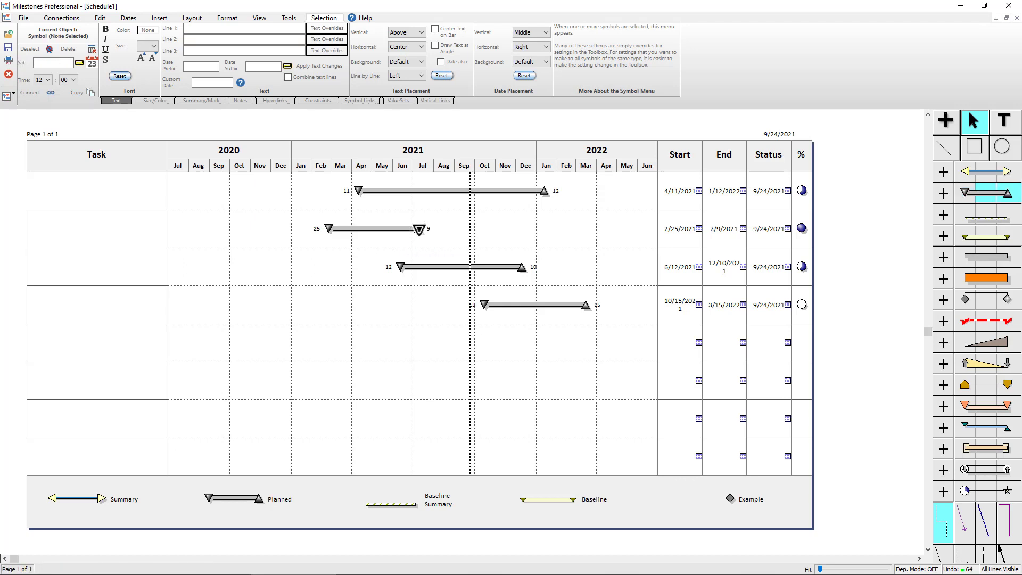
Set the symbol date format to the predefined Month and Day display
{"action": "left_click", "coordinate": [128, 18]}
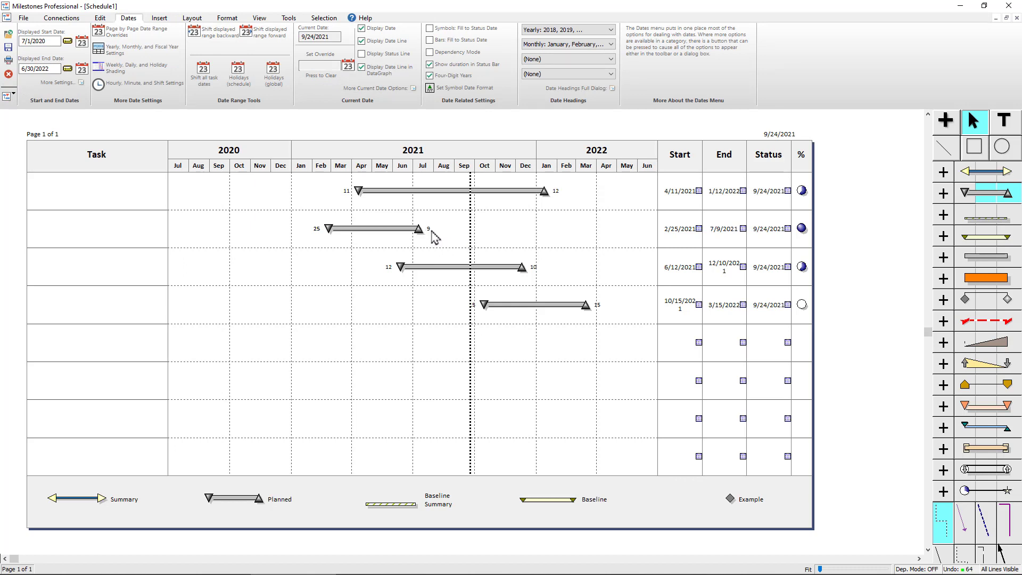
{"action": "mouse_move", "coordinate": [424, 237]}
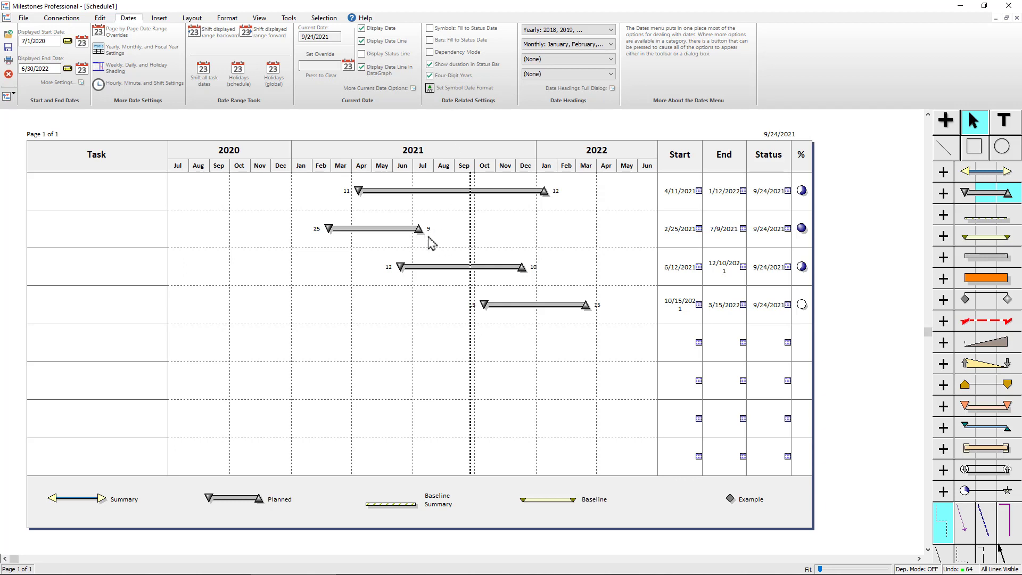
{"action": "left_click", "coordinate": [447, 91]}
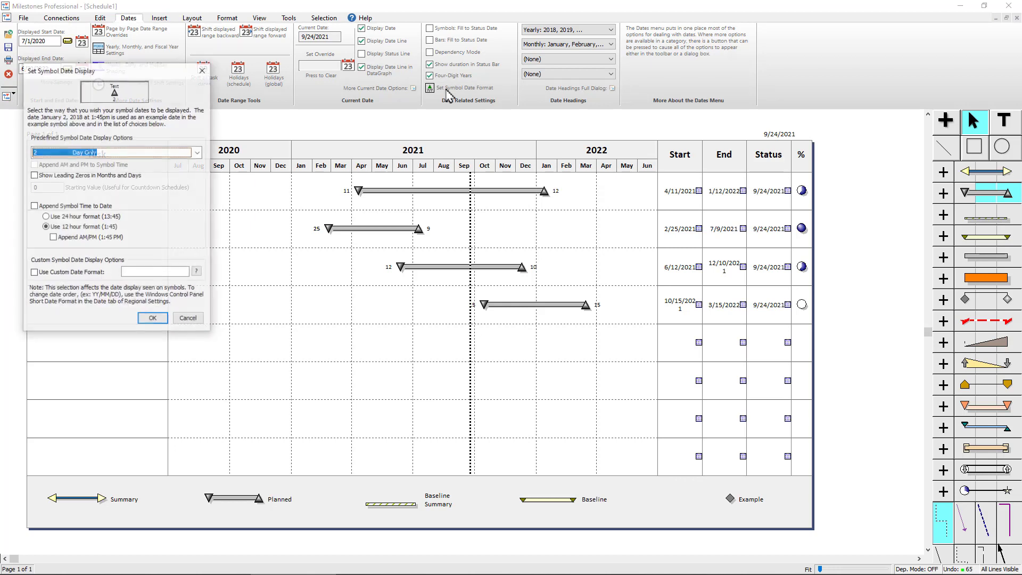
{"action": "left_click", "coordinate": [97, 155]}
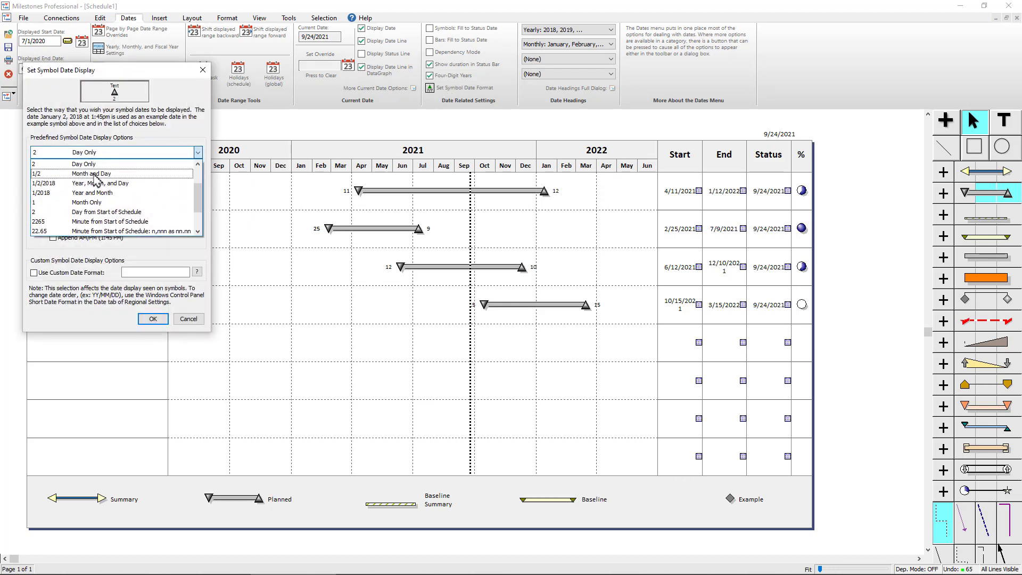
{"action": "left_click", "coordinate": [96, 179]}
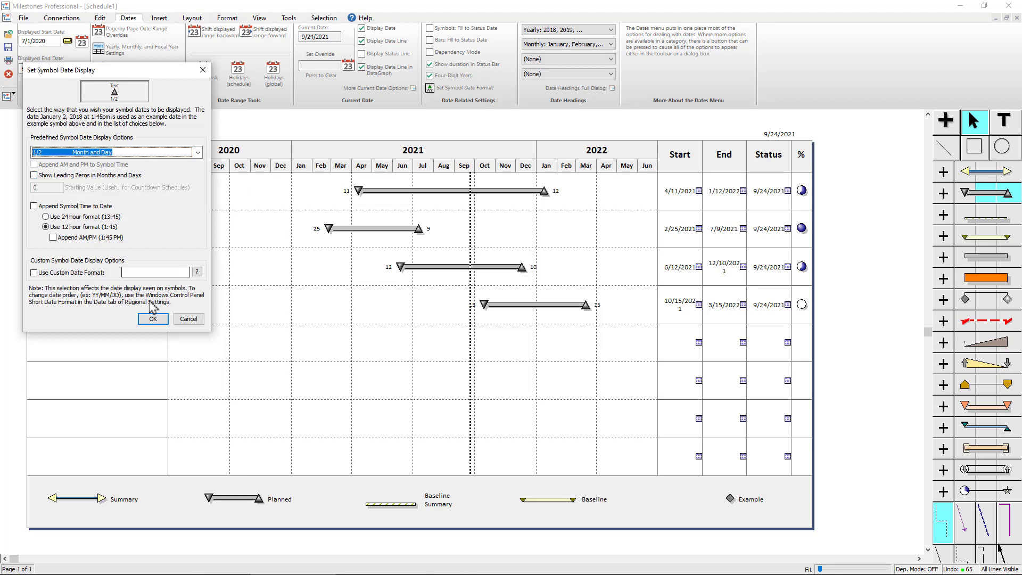
{"action": "left_click", "coordinate": [154, 319]}
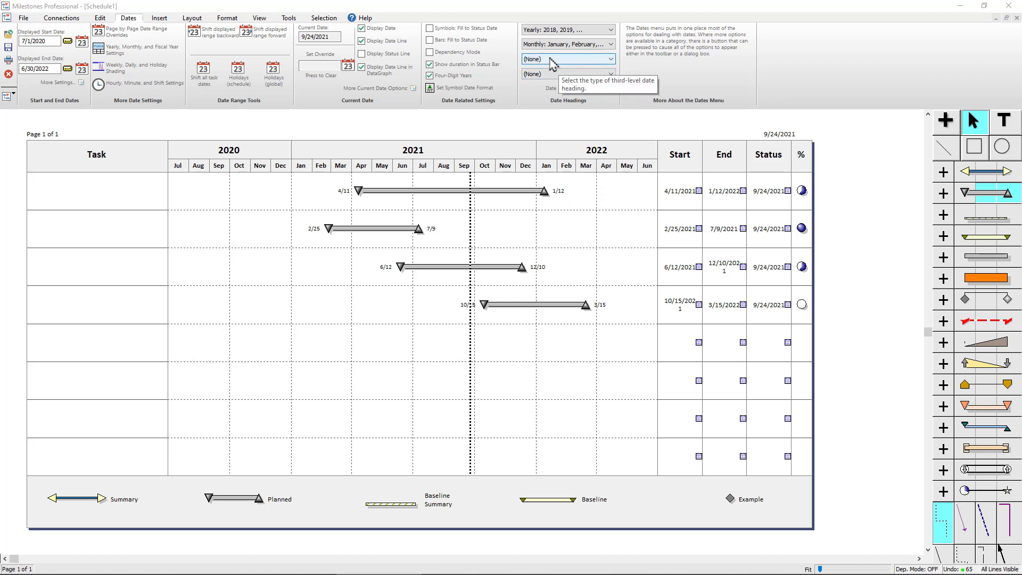
Add a third-level date heading of type Yearly: Fiscal - FY2018, FY2019, and set the fiscal year starting month to October
{"action": "left_click", "coordinate": [551, 66]}
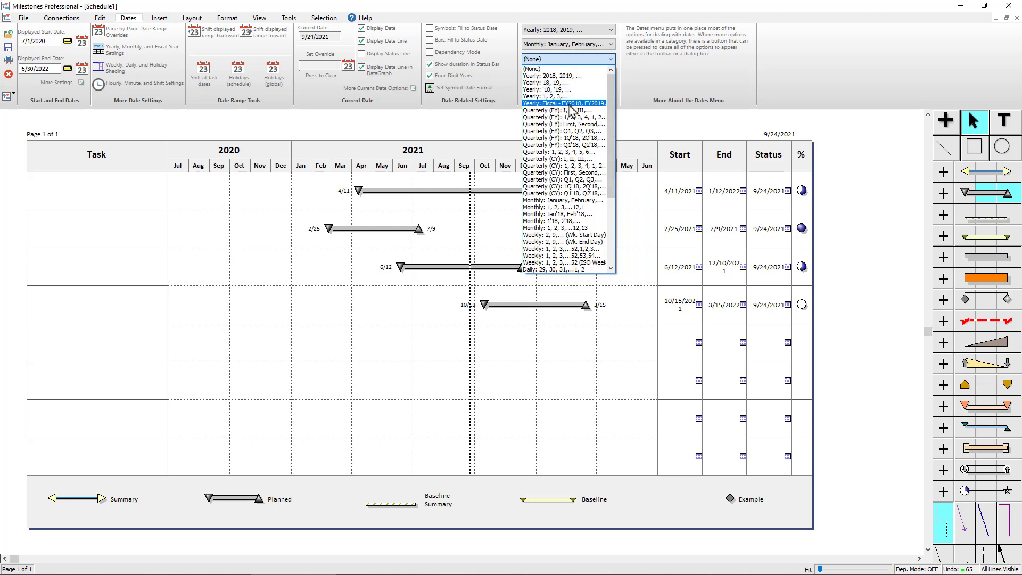
{"action": "left_click", "coordinate": [562, 109]}
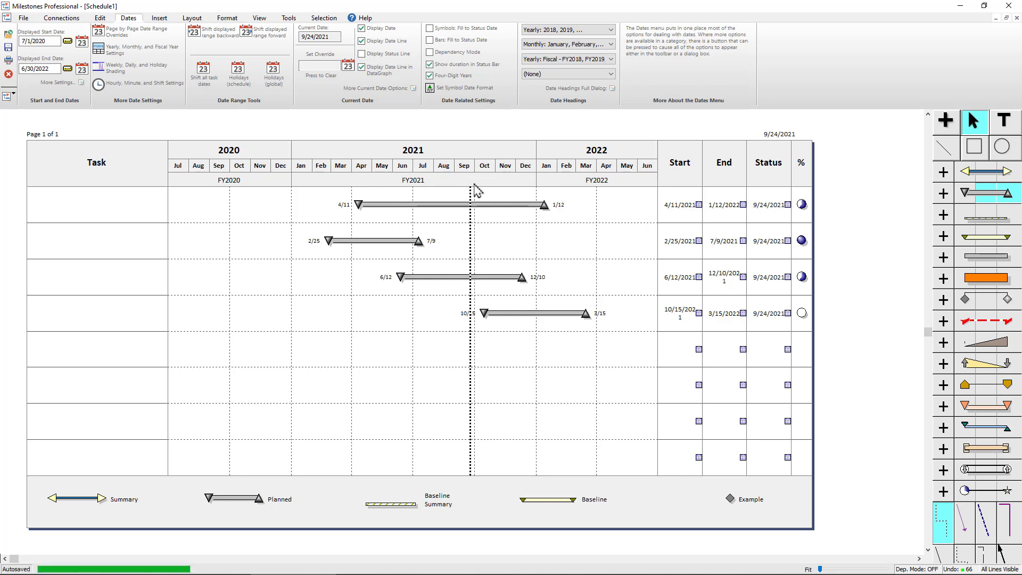
{"action": "left_click", "coordinate": [172, 59]}
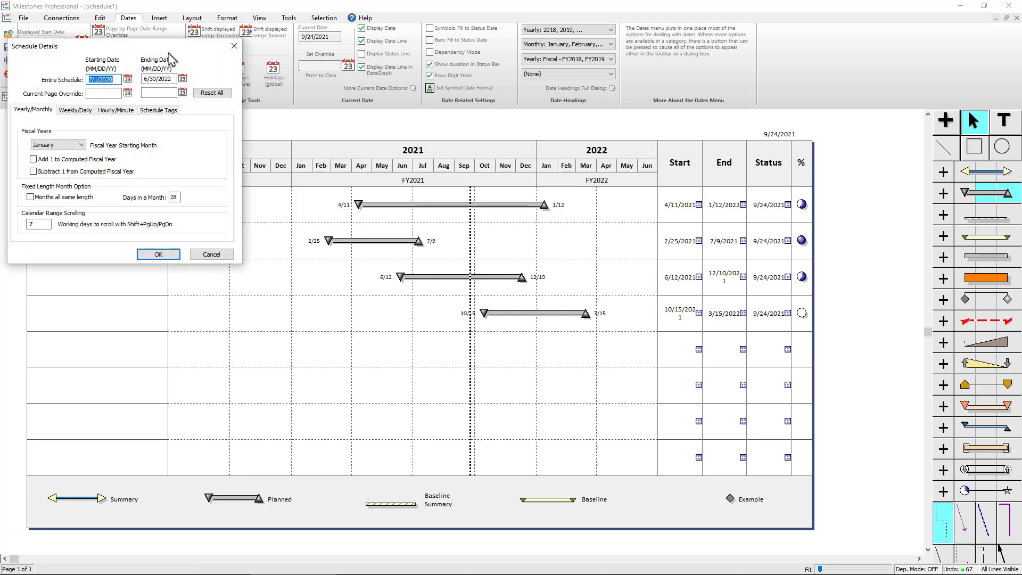
{"action": "left_click", "coordinate": [82, 148]}
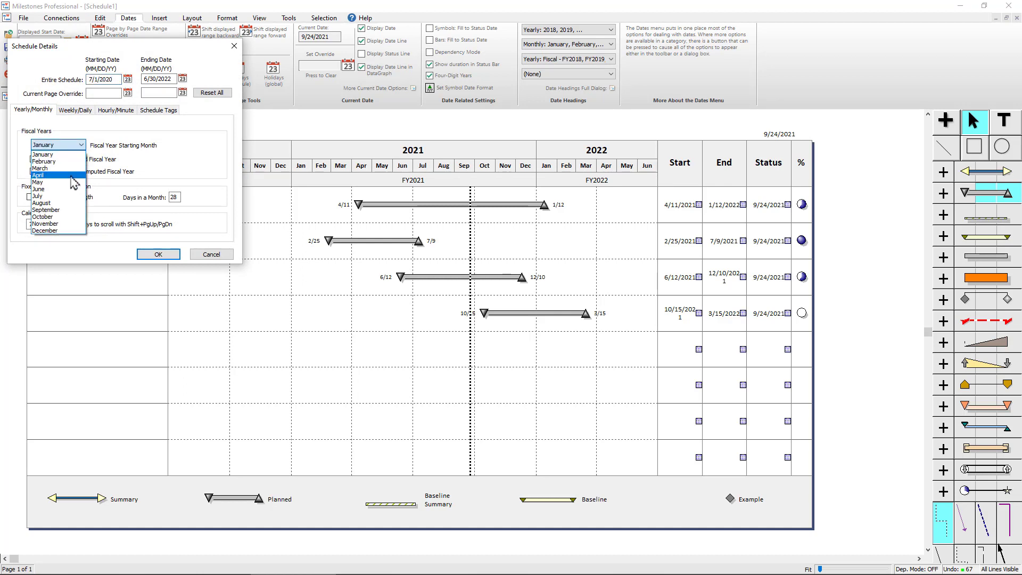
{"action": "left_click", "coordinate": [70, 217]}
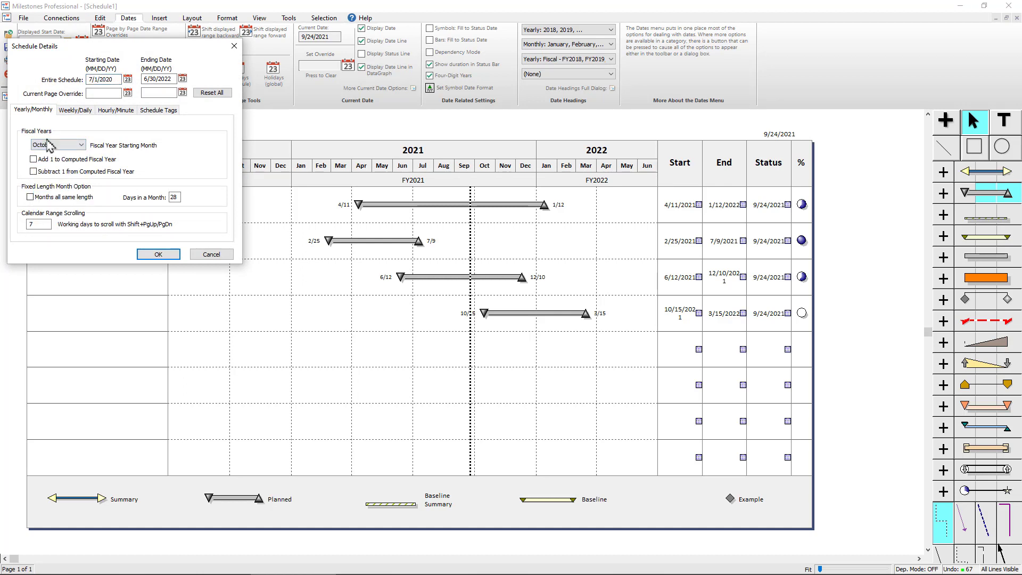
{"action": "left_click", "coordinate": [172, 258]}
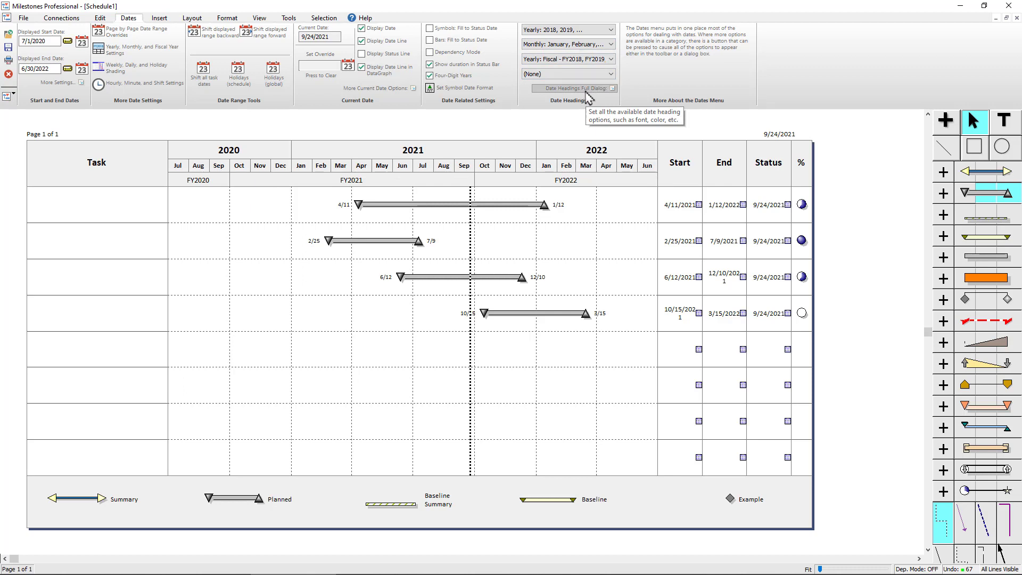
Add a fourth-level date heading using Custom Heading Type 1
{"action": "left_click", "coordinate": [344, 154]}
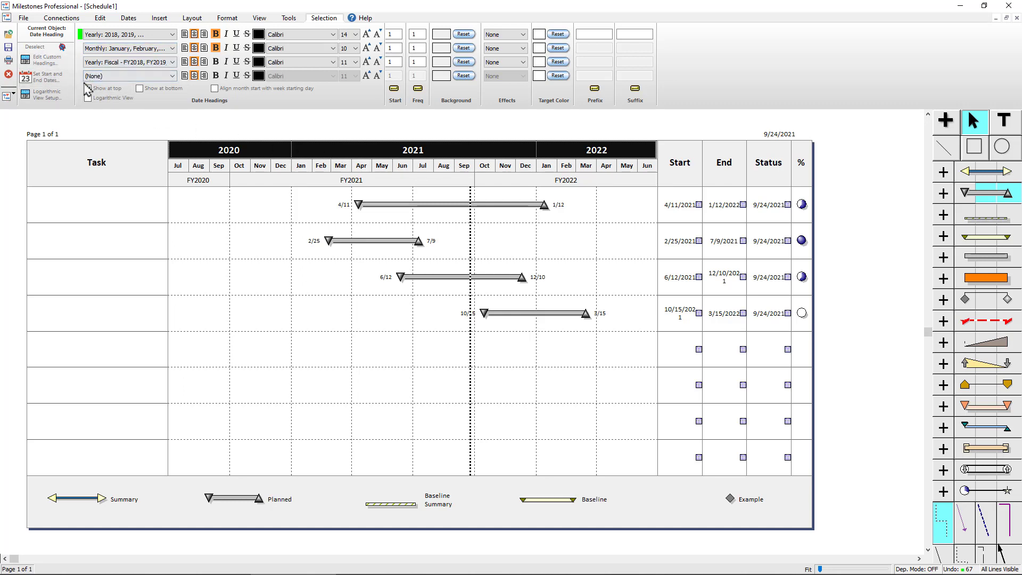
{"action": "left_click", "coordinate": [88, 88]}
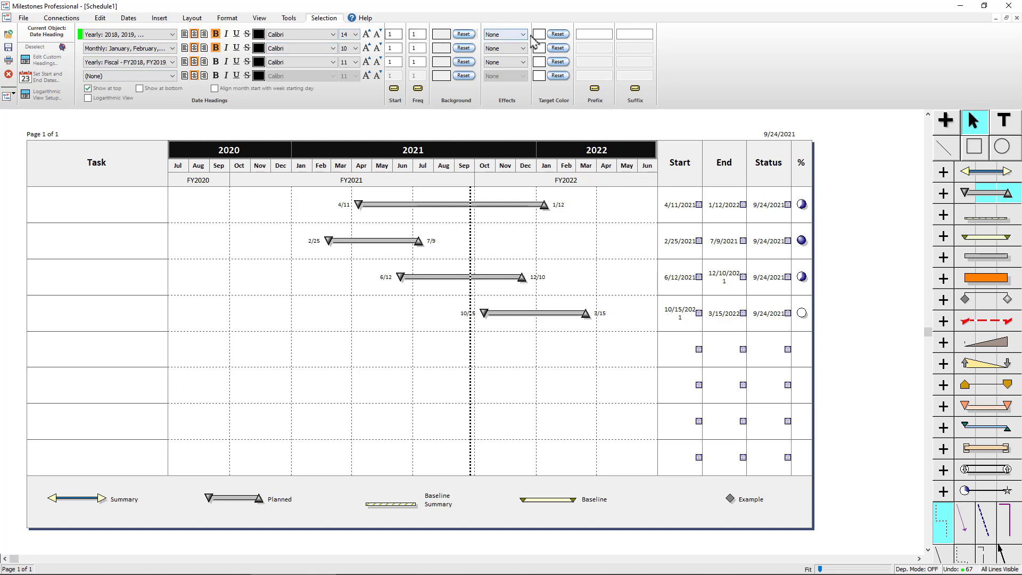
{"action": "left_click", "coordinate": [138, 79]}
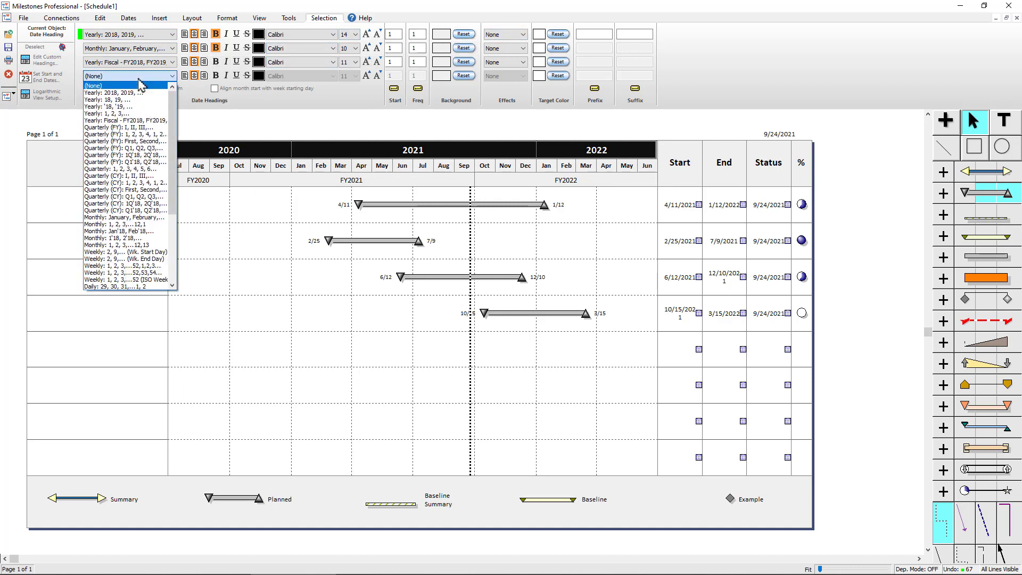
{"action": "left_click_drag", "start_coordinate": [174, 109], "coordinate": [175, 198]}
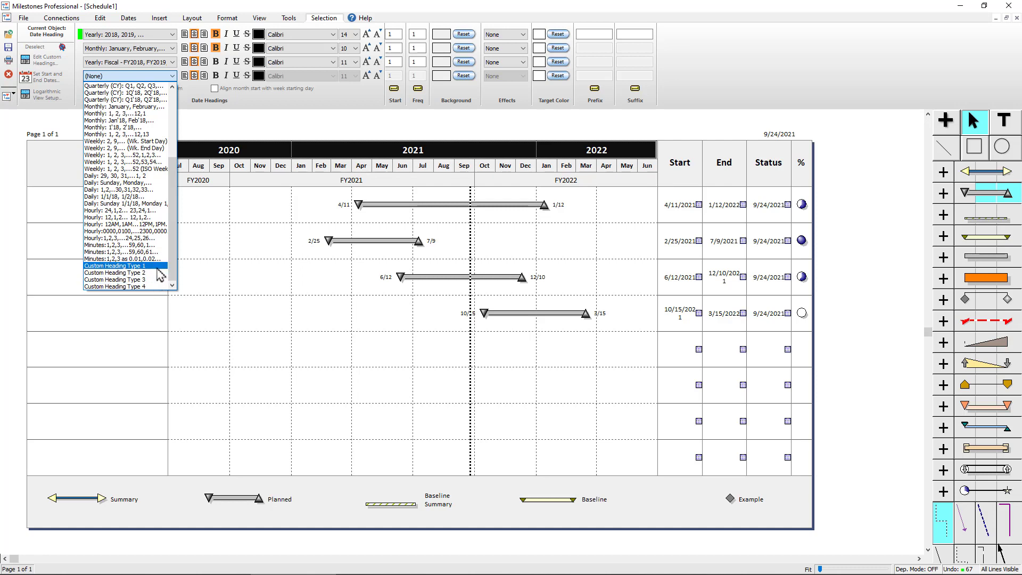
{"action": "left_click", "coordinate": [122, 267]}
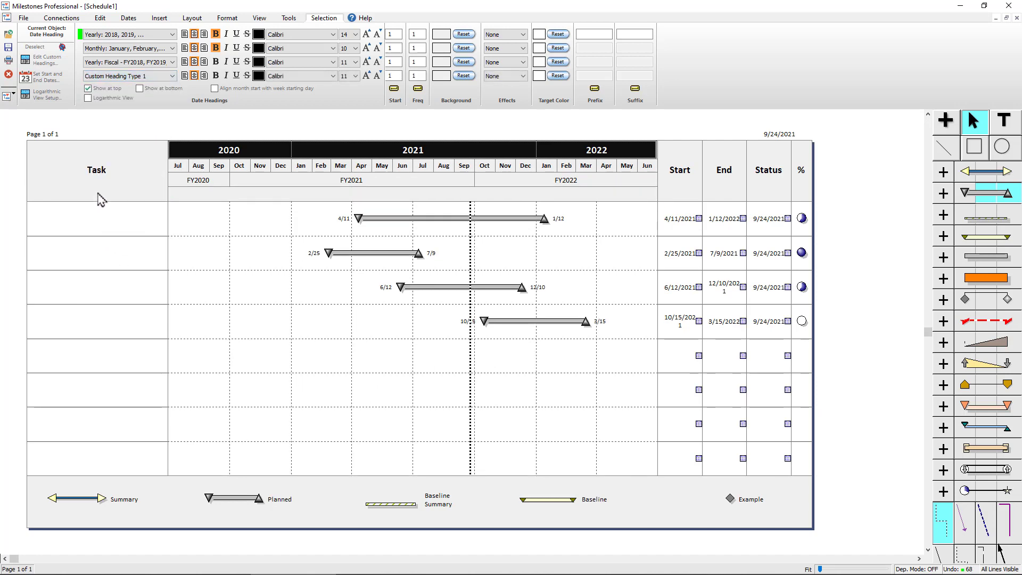
Edit Custom Type 1 so its first heading entry reads Phase 1 and its time period ends on 11/30/2020
{"action": "left_click", "coordinate": [65, 69]}
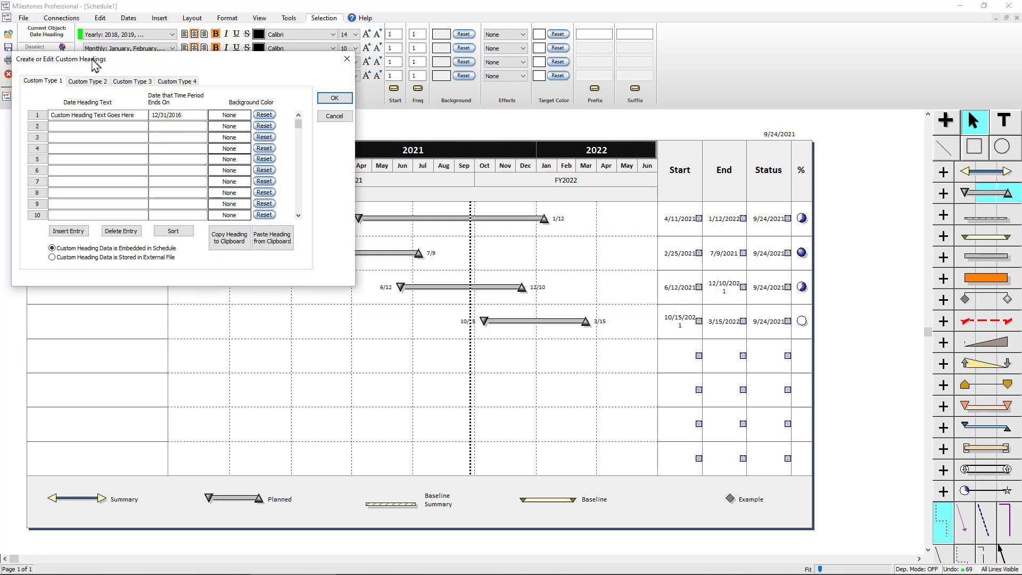
{"action": "left_click_drag", "start_coordinate": [92, 58], "coordinate": [119, 122]}
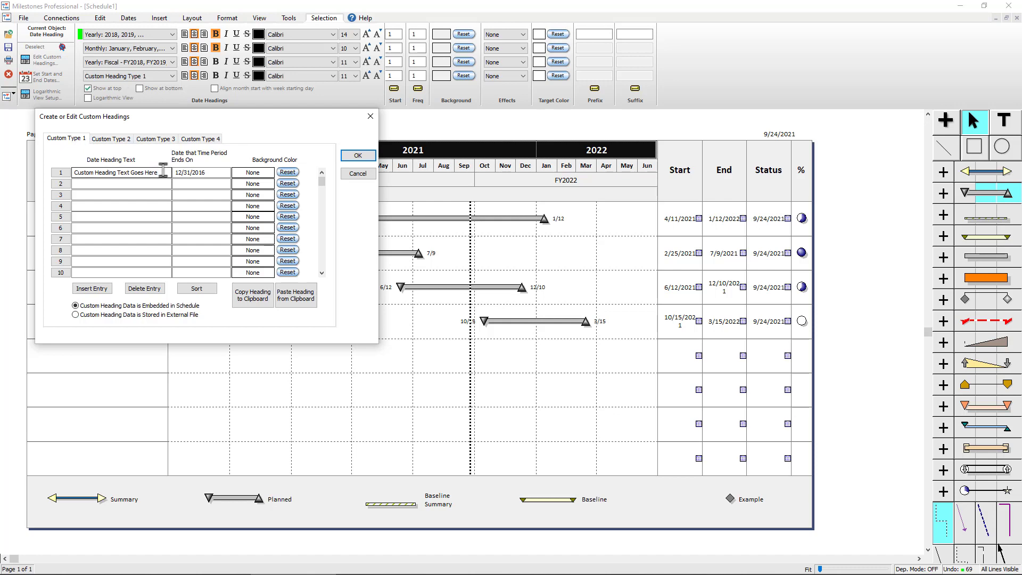
{"action": "left_click_drag", "start_coordinate": [162, 172], "coordinate": [64, 181]}
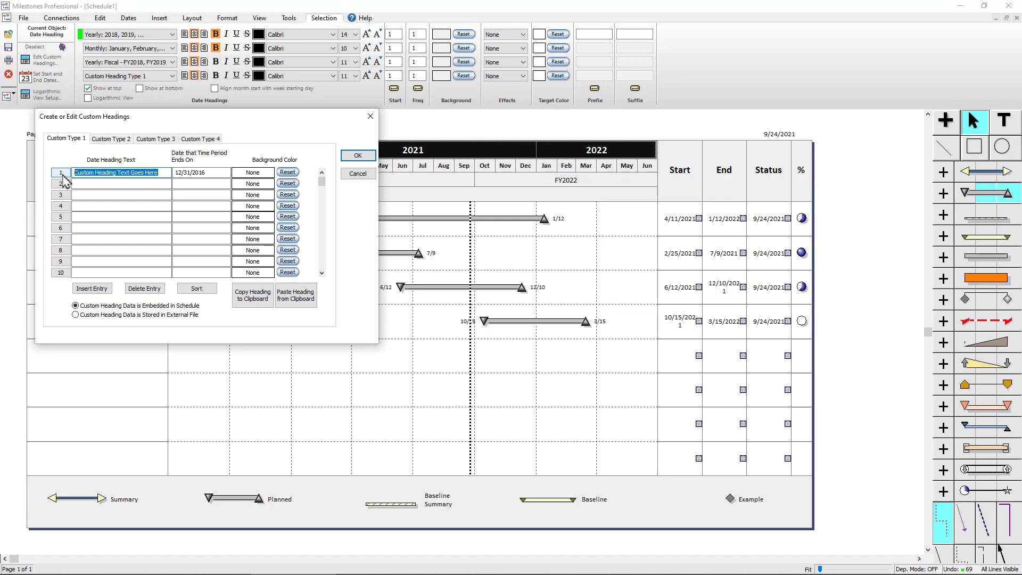
{"action": "type", "text": "Phase 1"}
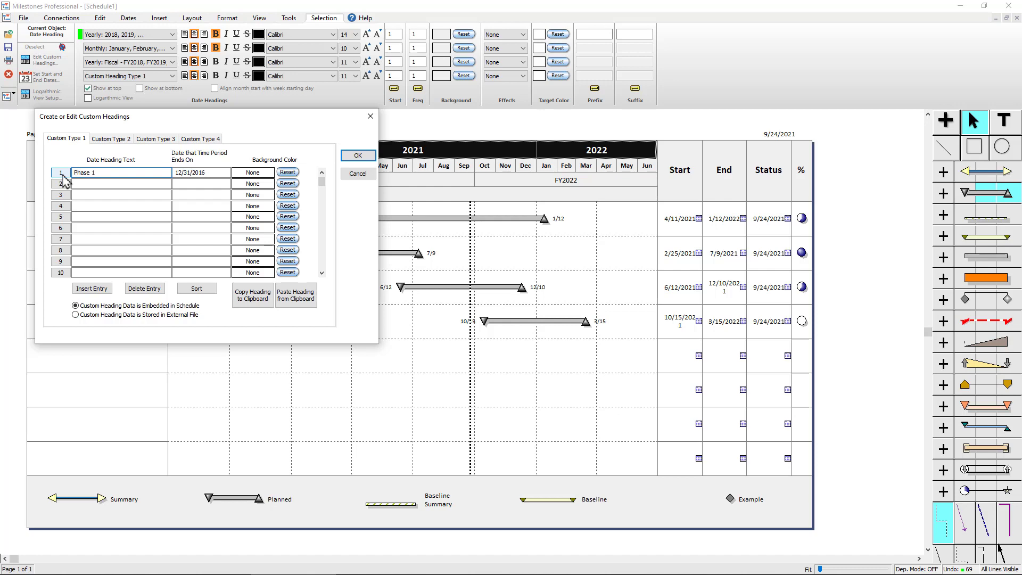
{"action": "left_click_drag", "start_coordinate": [137, 116], "coordinate": [165, 229]}
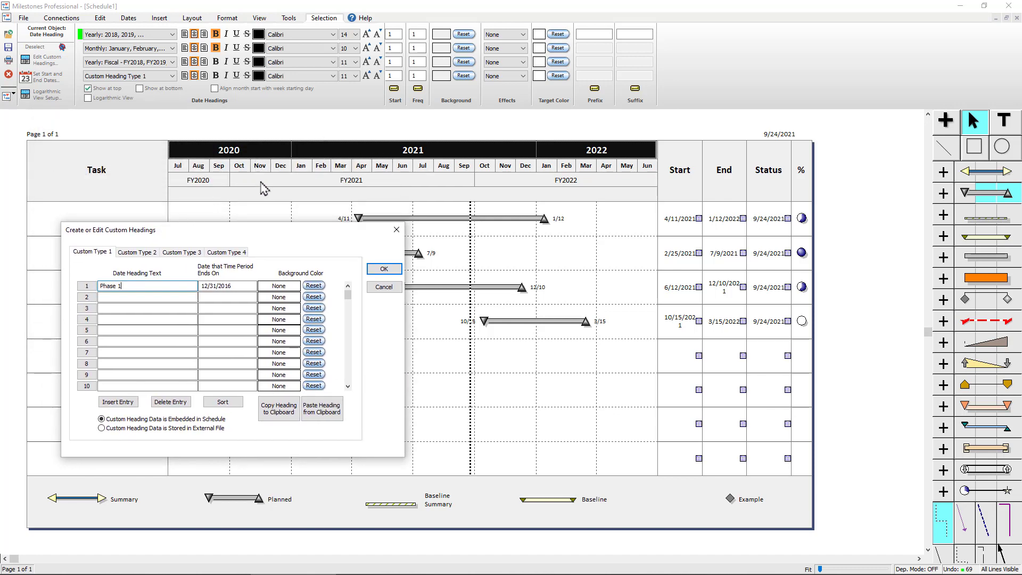
{"action": "key", "text": "Tab"}
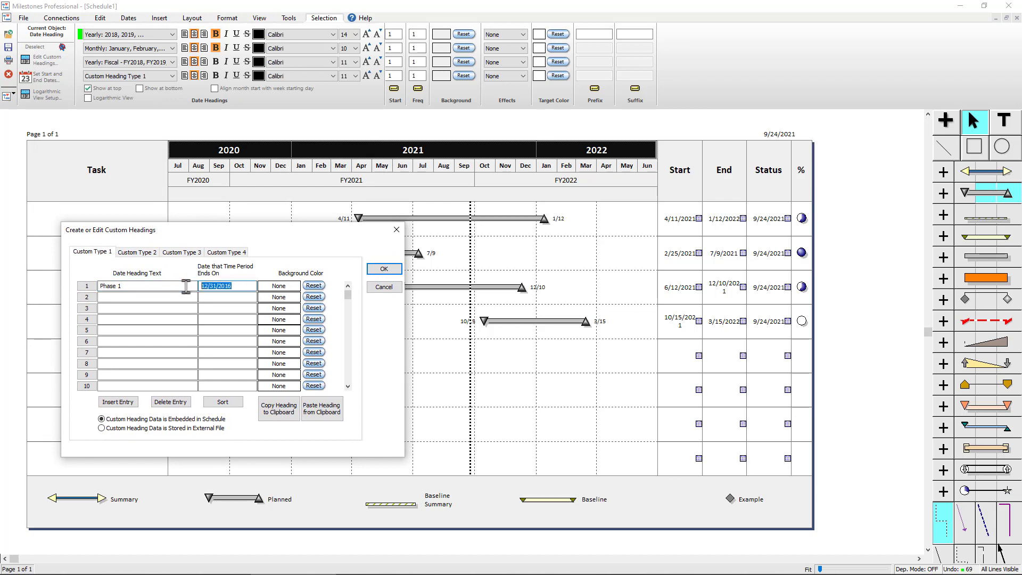
{"action": "type", "text": "11,"}
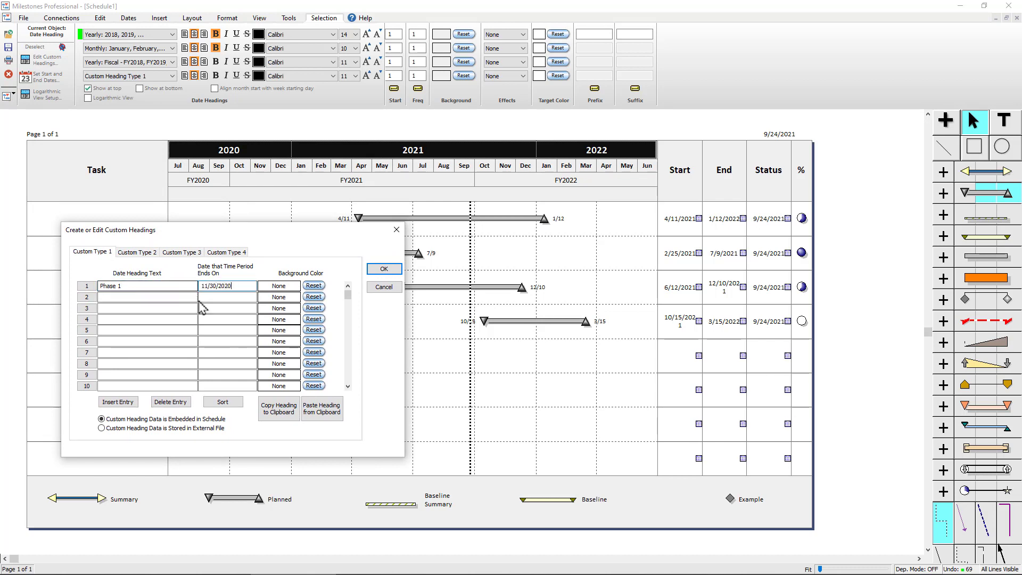
Apply the first custom heading entry and add a second Custom Type 1 entry, Phase 2, ending on 4/15/2021
{"action": "left_click", "coordinate": [389, 271]}
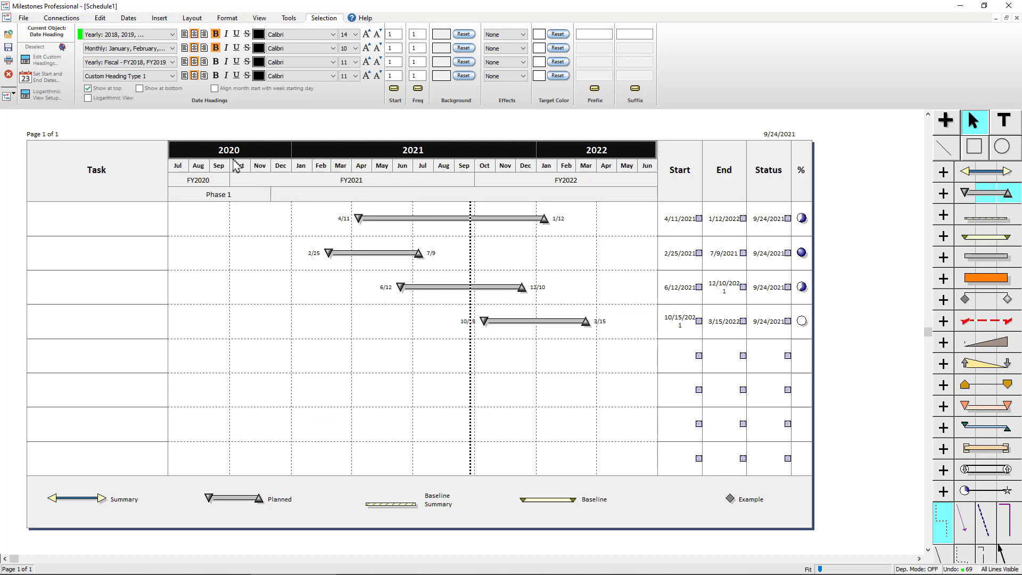
{"action": "left_click", "coordinate": [43, 62]}
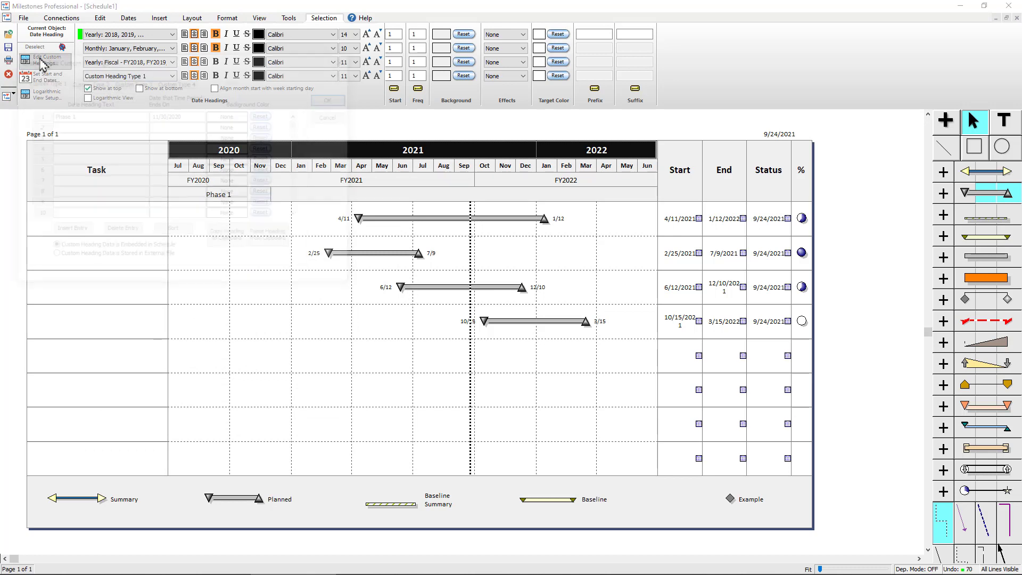
{"action": "left_click_drag", "start_coordinate": [75, 50], "coordinate": [92, 107]}
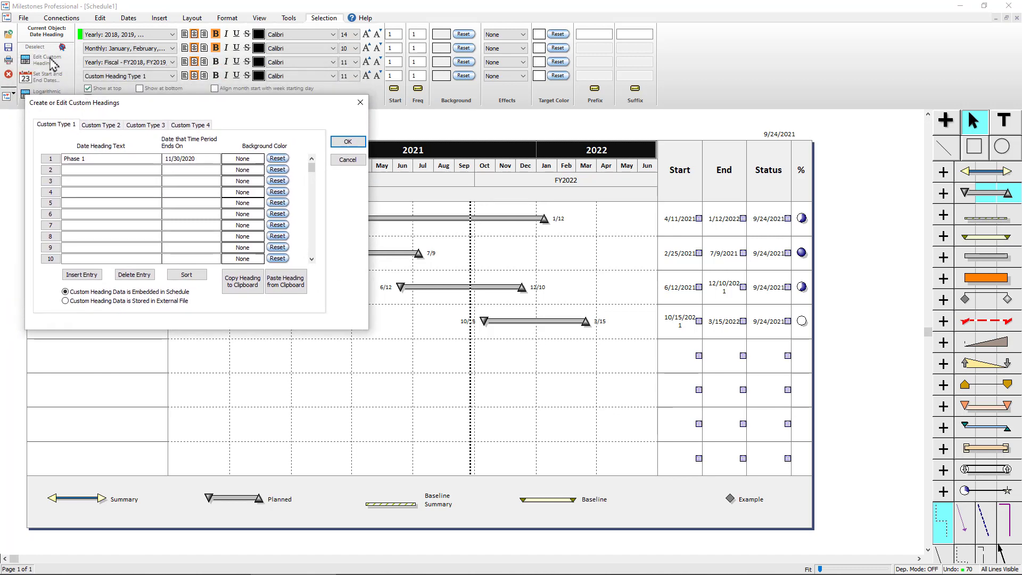
{"action": "left_click", "coordinate": [102, 170]}
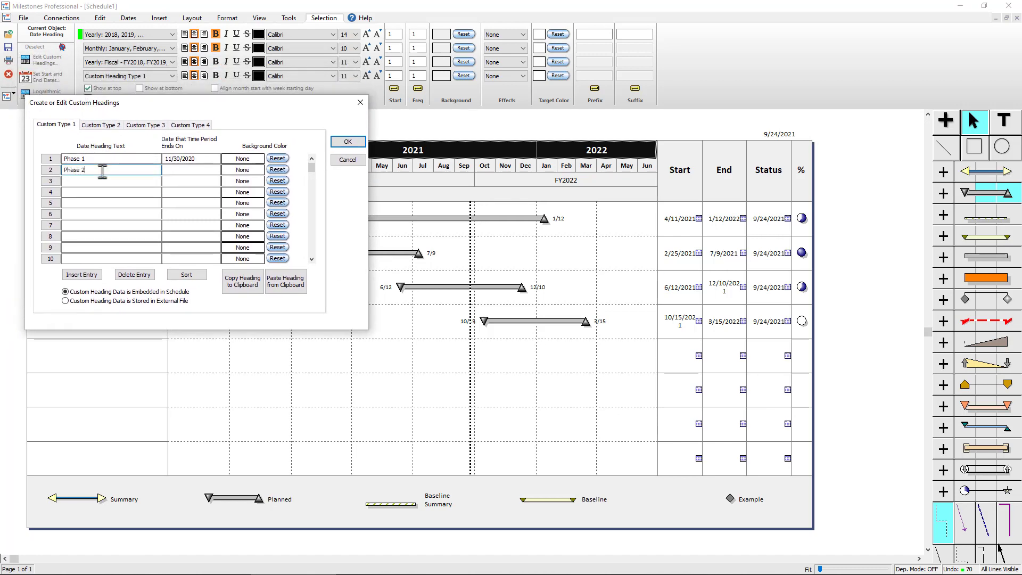
{"action": "left_click", "coordinate": [195, 170]}
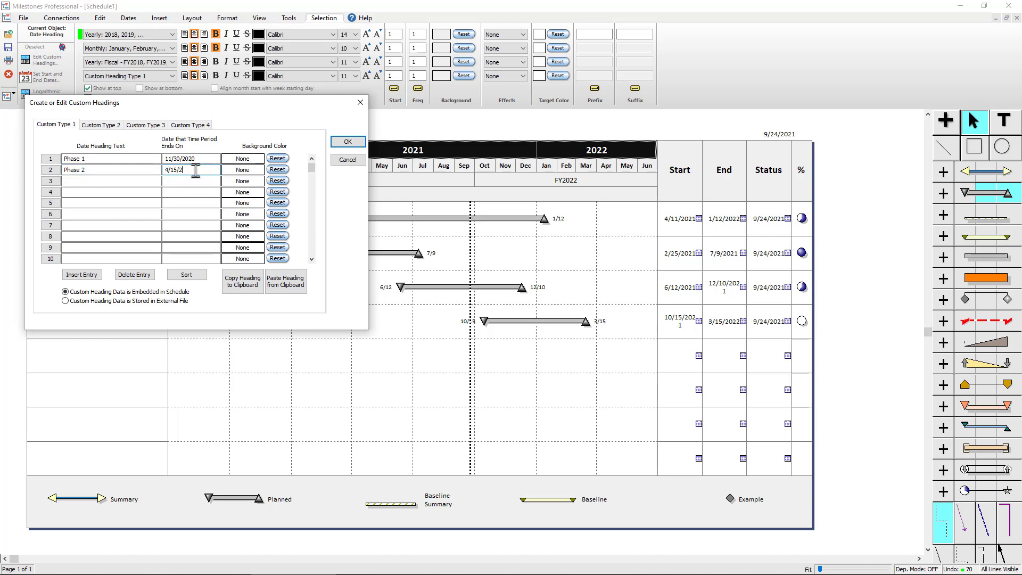
Set the custom heading background colors to Lime for Phase 1 and Green for Phase 2, and apply them
{"action": "left_click", "coordinate": [253, 170]}
{"action": "left_click", "coordinate": [245, 187]}
{"action": "left_click", "coordinate": [248, 170]}
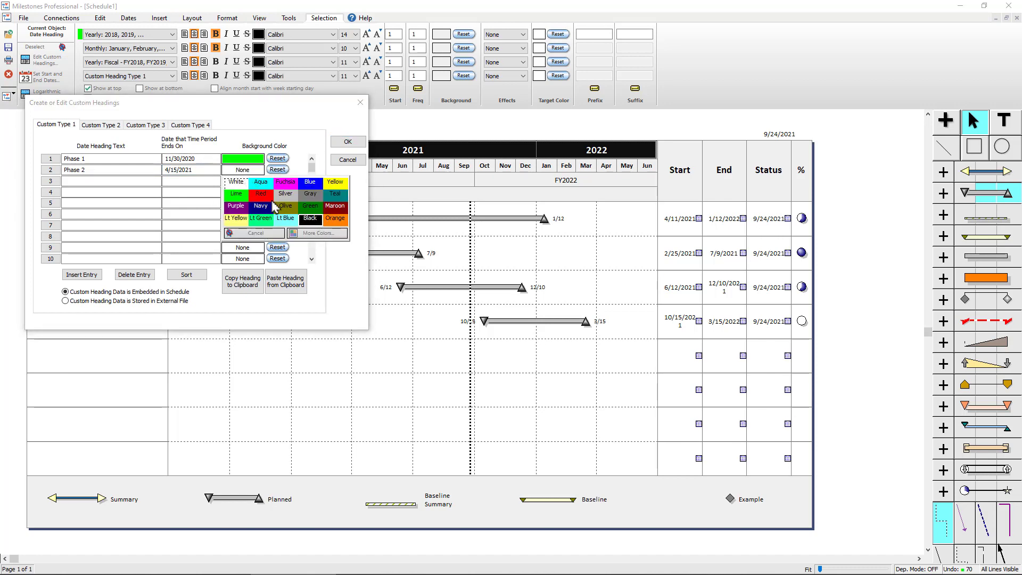
{"action": "left_click", "coordinate": [307, 210]}
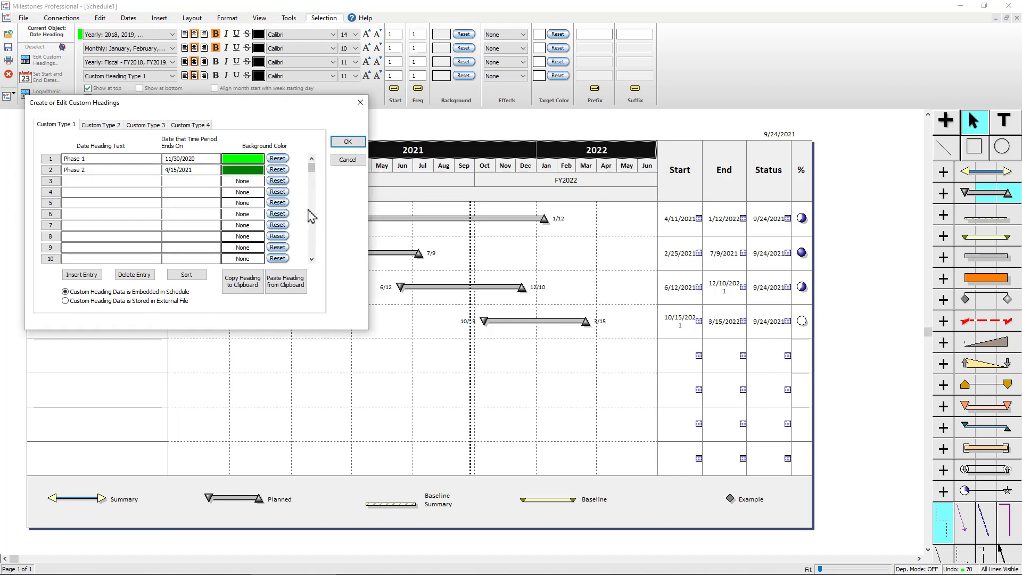
{"action": "left_click", "coordinate": [348, 143]}
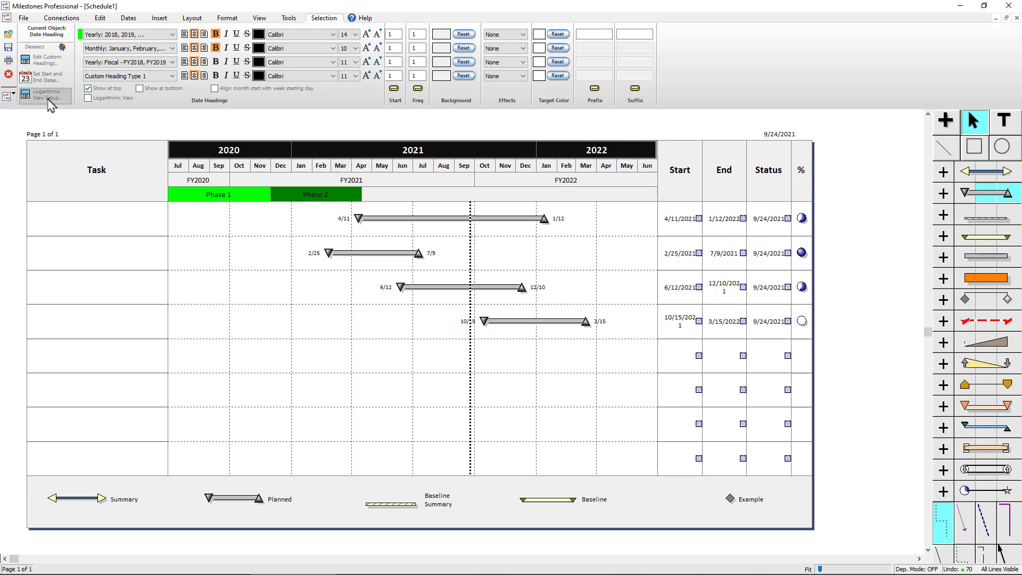
In the logarithmic view setup, mark all months of 2021 for expansion
{"action": "left_click", "coordinate": [47, 95]}
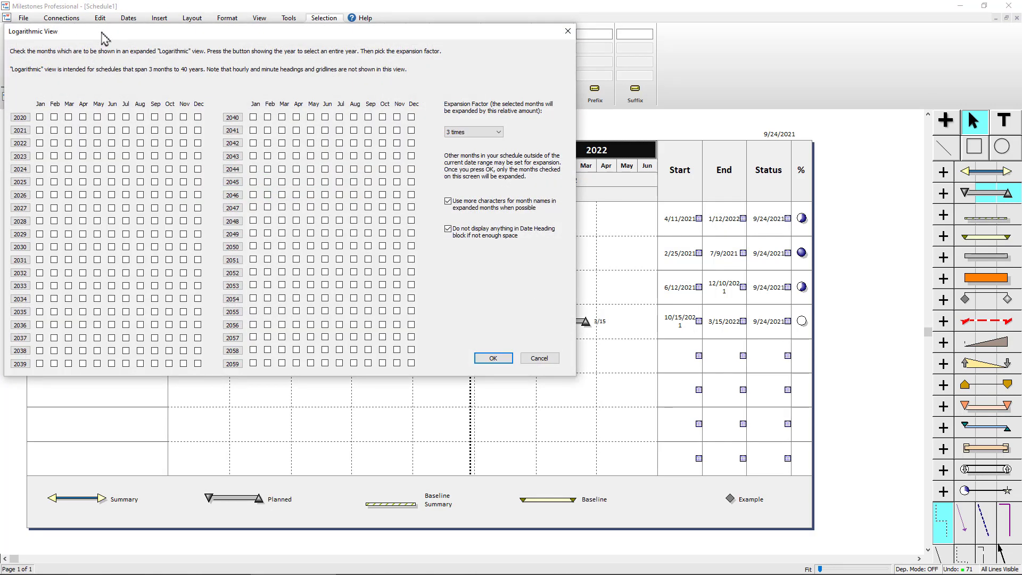
{"action": "left_click_drag", "start_coordinate": [104, 39], "coordinate": [236, 208]}
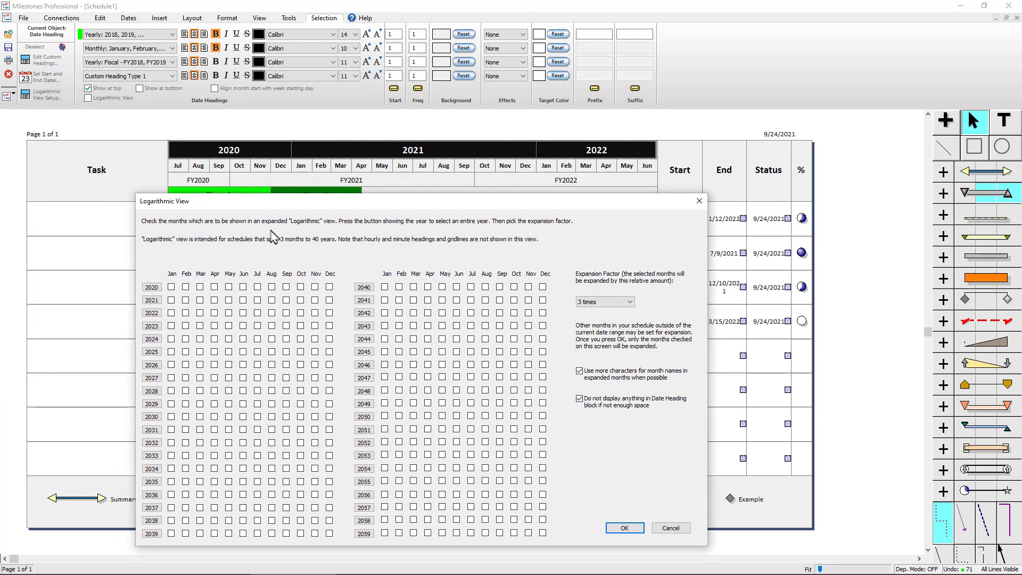
{"action": "left_click", "coordinate": [171, 300]}
{"action": "left_click", "coordinate": [185, 299]}
{"action": "left_click", "coordinate": [199, 300]}
{"action": "left_click", "coordinate": [214, 300]}
{"action": "left_click", "coordinate": [151, 301]}
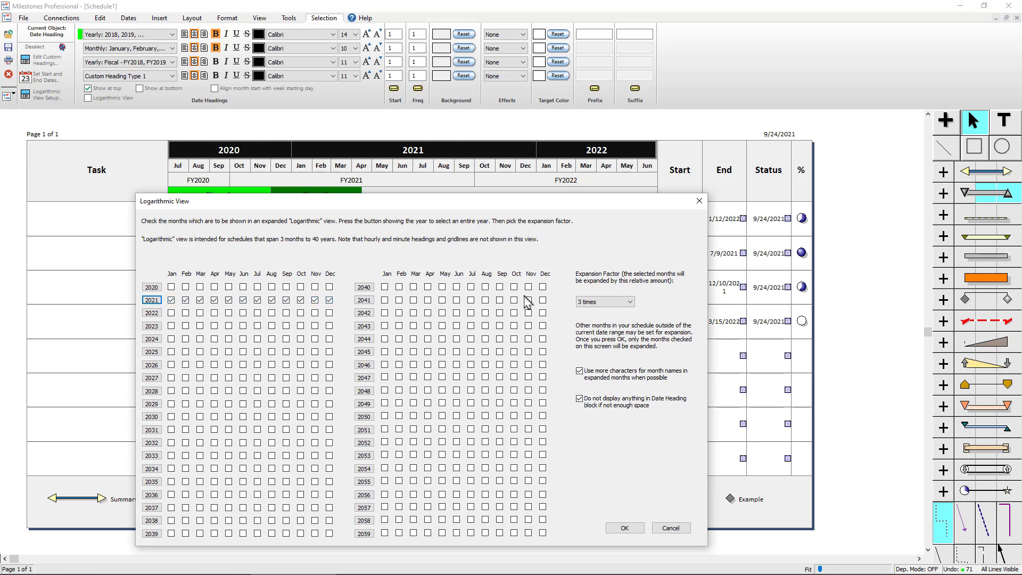
Set the logarithmic expansion factor to 4 times and apply the logarithmic view
{"action": "left_click", "coordinate": [611, 305]}
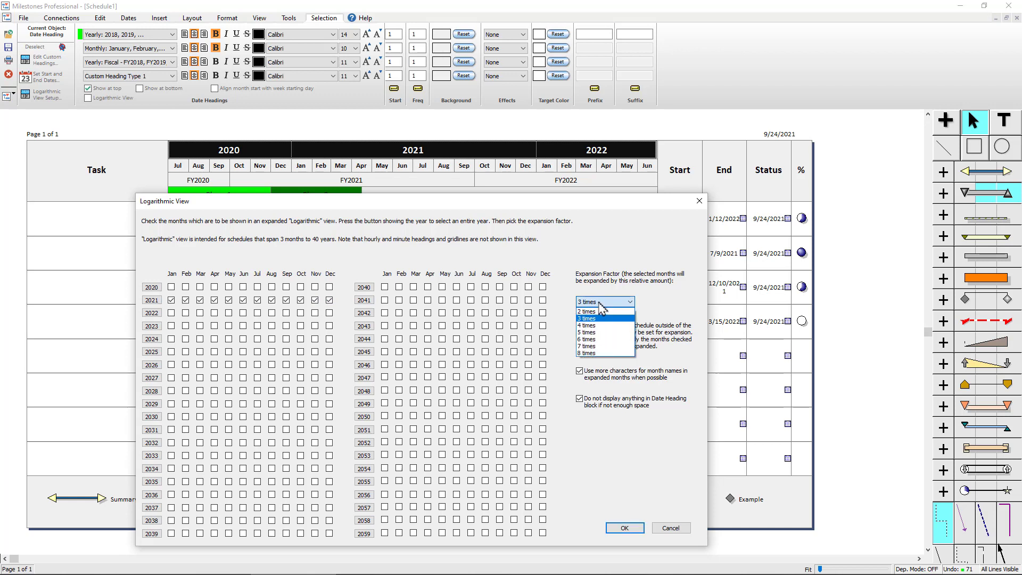
{"action": "left_click", "coordinate": [600, 326]}
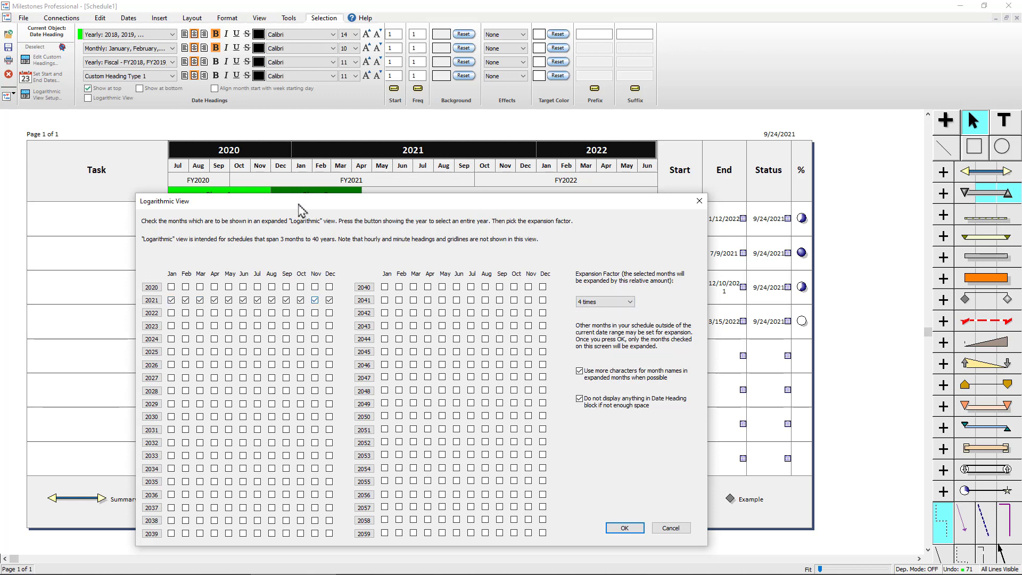
{"action": "left_click", "coordinate": [624, 528]}
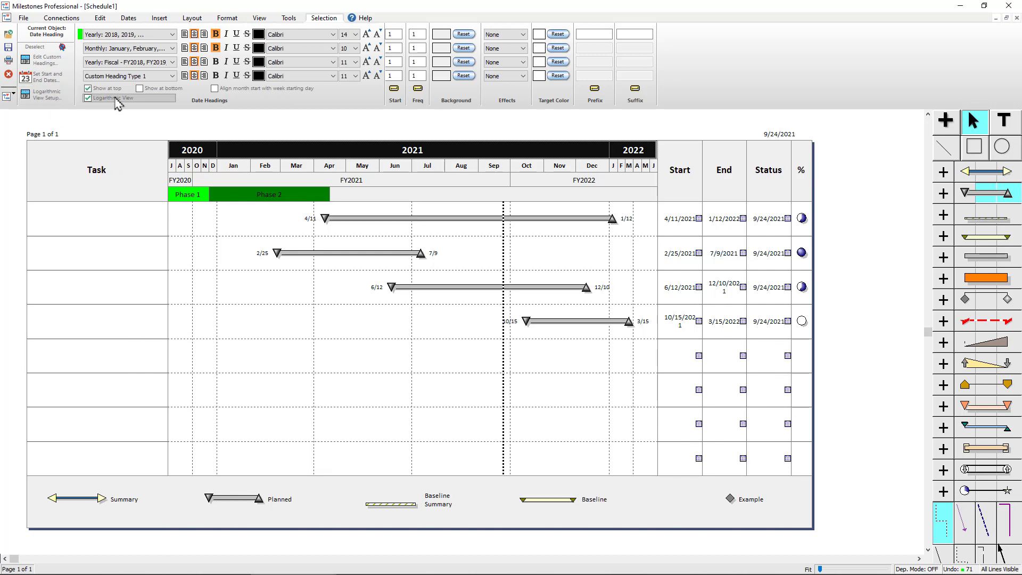
Compare the schedule with logarithmic view off and on, and examine the available Gantt chart types
{"action": "left_click", "coordinate": [117, 102]}
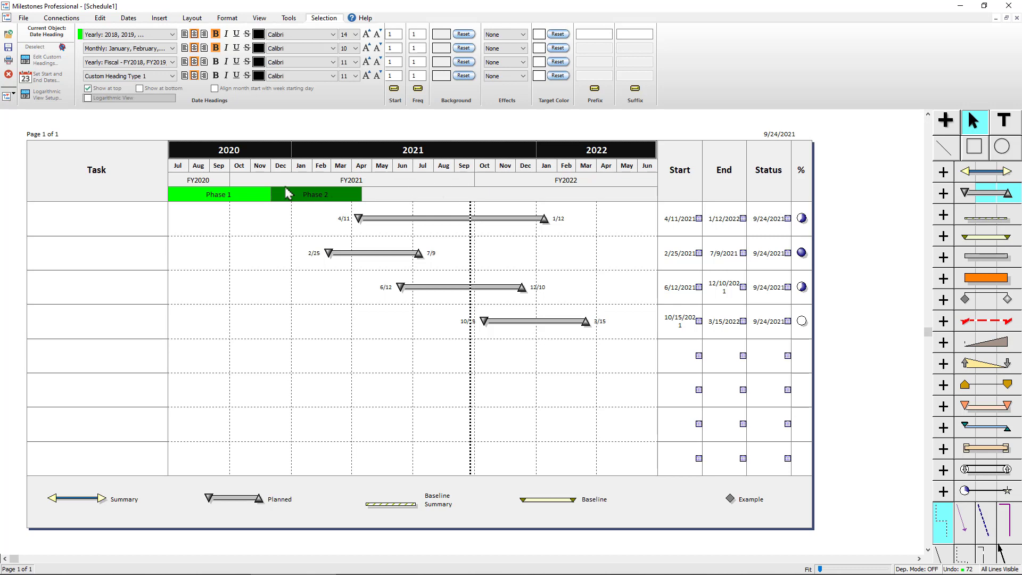
{"action": "left_click", "coordinate": [101, 100]}
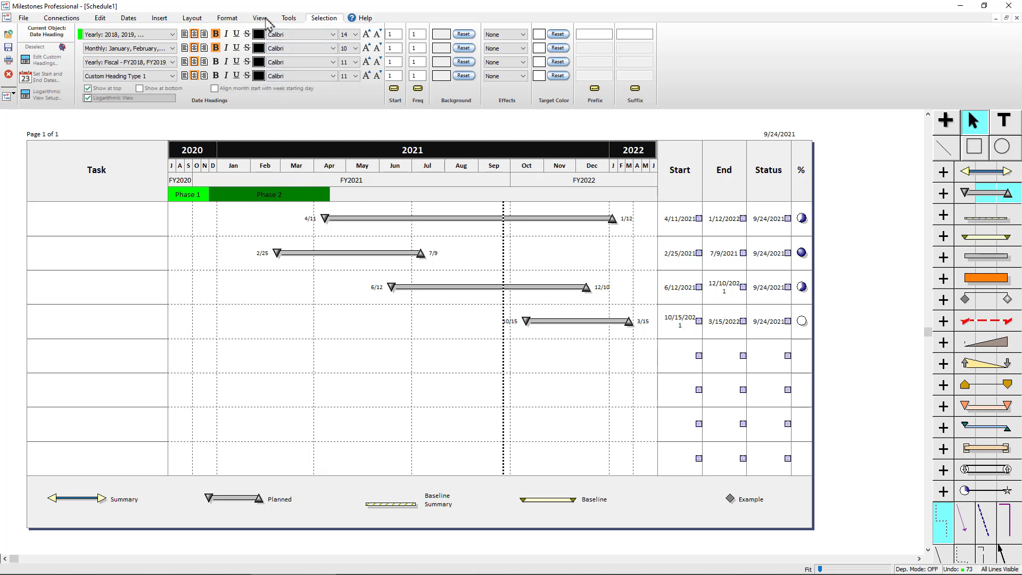
{"action": "left_click", "coordinate": [261, 18]}
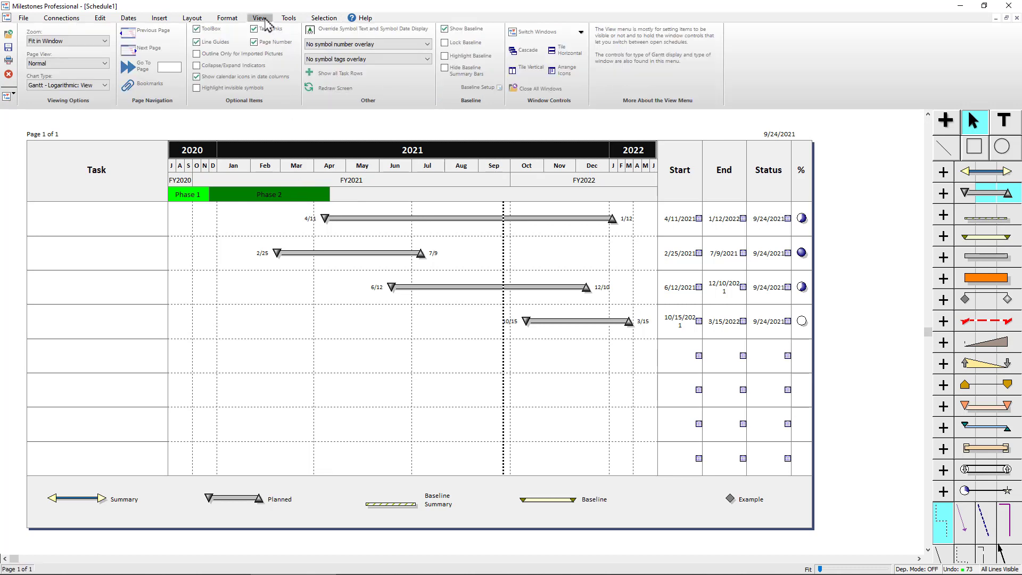
{"action": "left_click", "coordinate": [105, 86]}
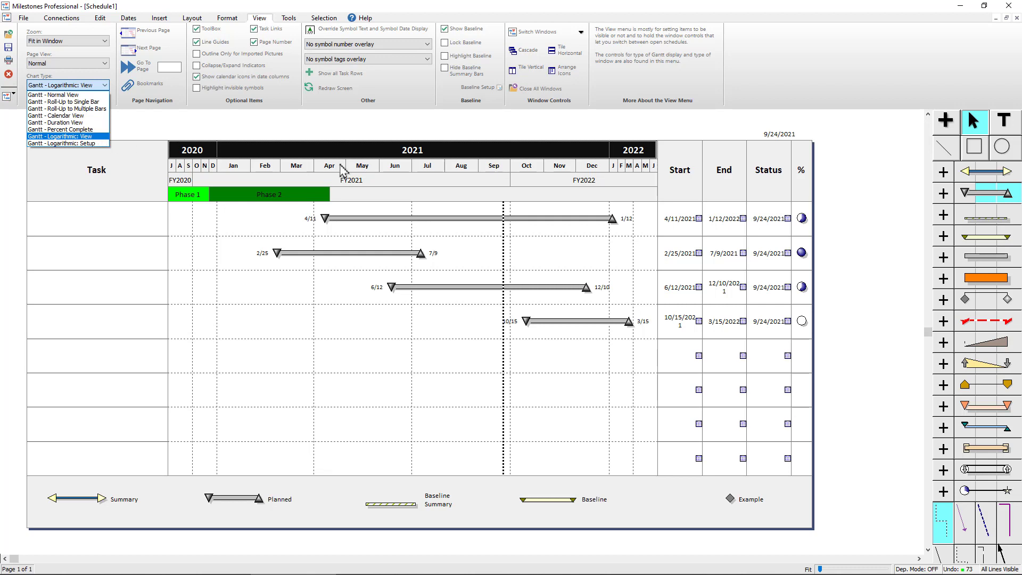
{"action": "left_click", "coordinate": [394, 183]}
{"action": "left_click", "coordinate": [400, 183]}
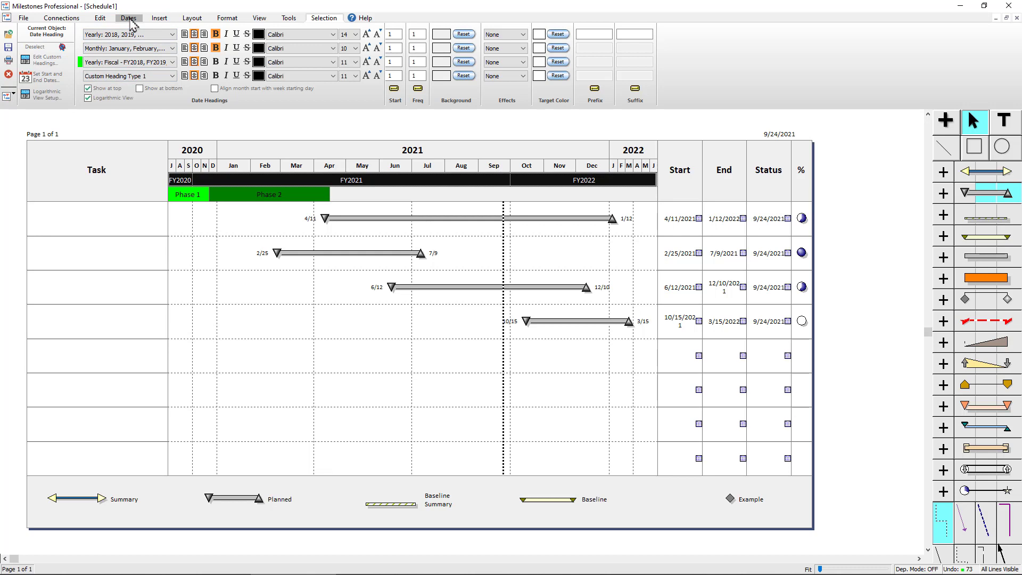
Preview the Autumn and Beach color themes on the schedule and settle on Autumn
{"action": "left_click", "coordinate": [228, 18]}
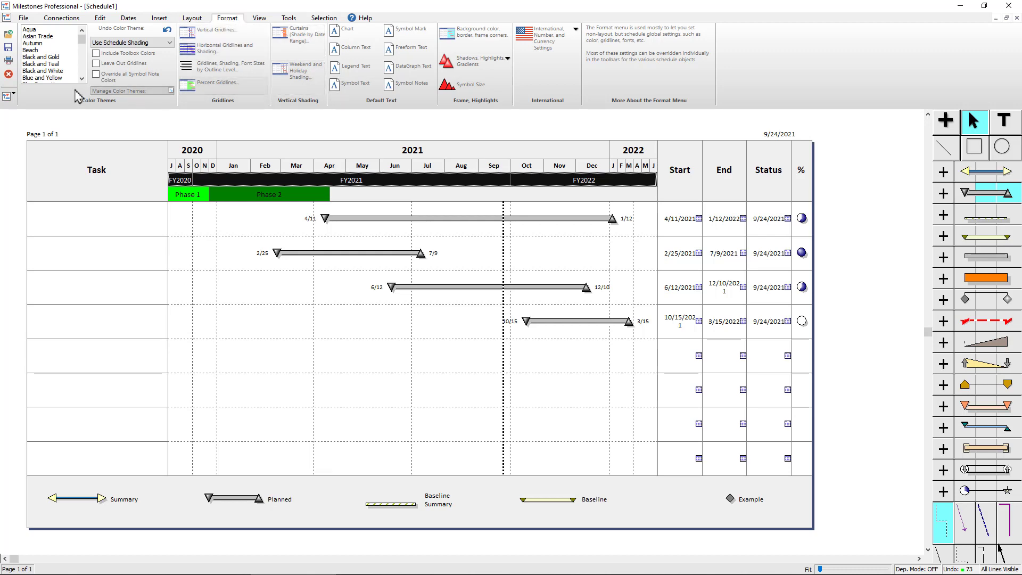
{"action": "left_click", "coordinate": [44, 44]}
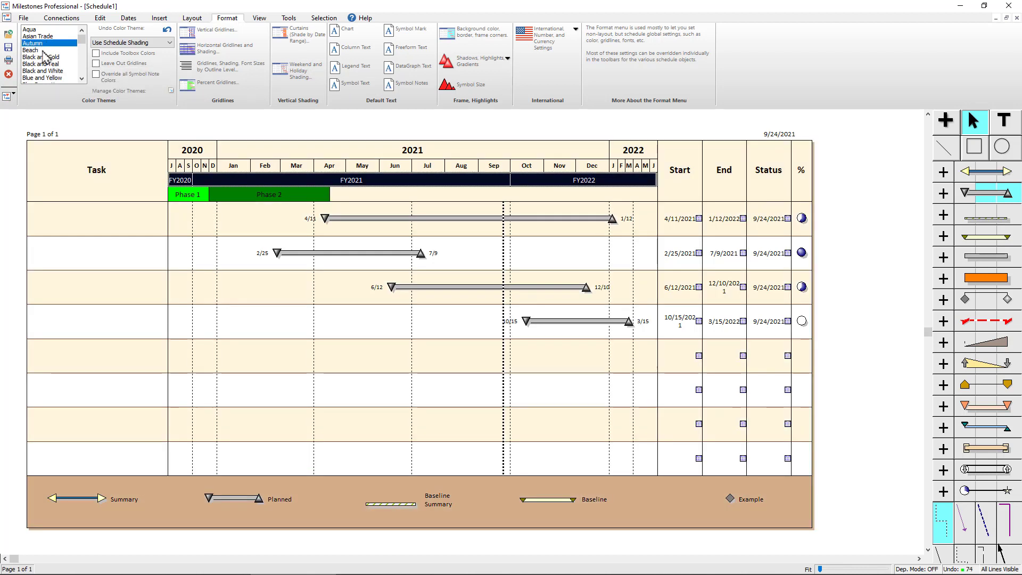
{"action": "left_click", "coordinate": [41, 50]}
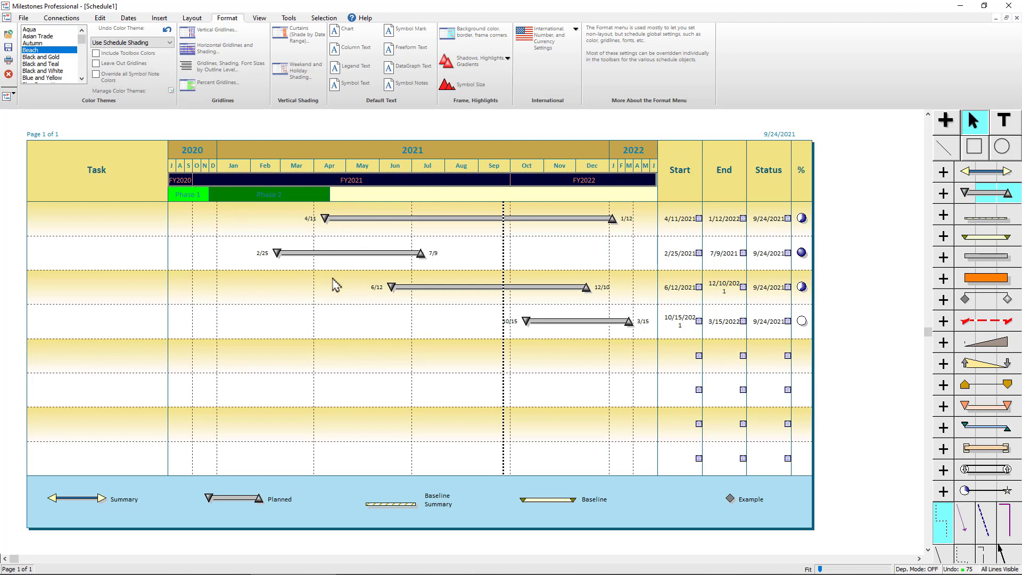
{"action": "left_click", "coordinate": [35, 43]}
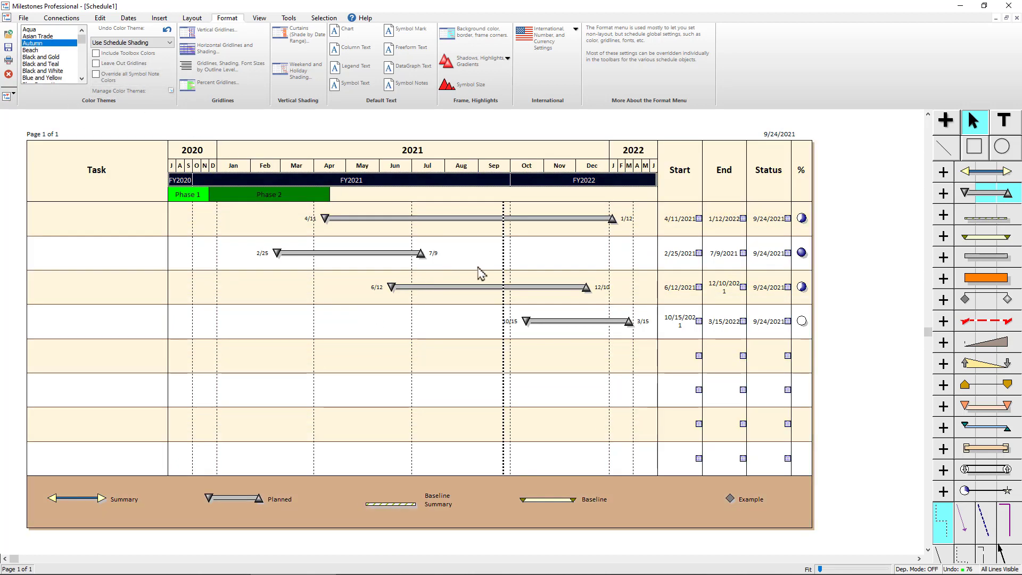
Include toolbox colors in the color themes, try Beach with them, and reapply Autumn
{"action": "left_click", "coordinate": [122, 54]}
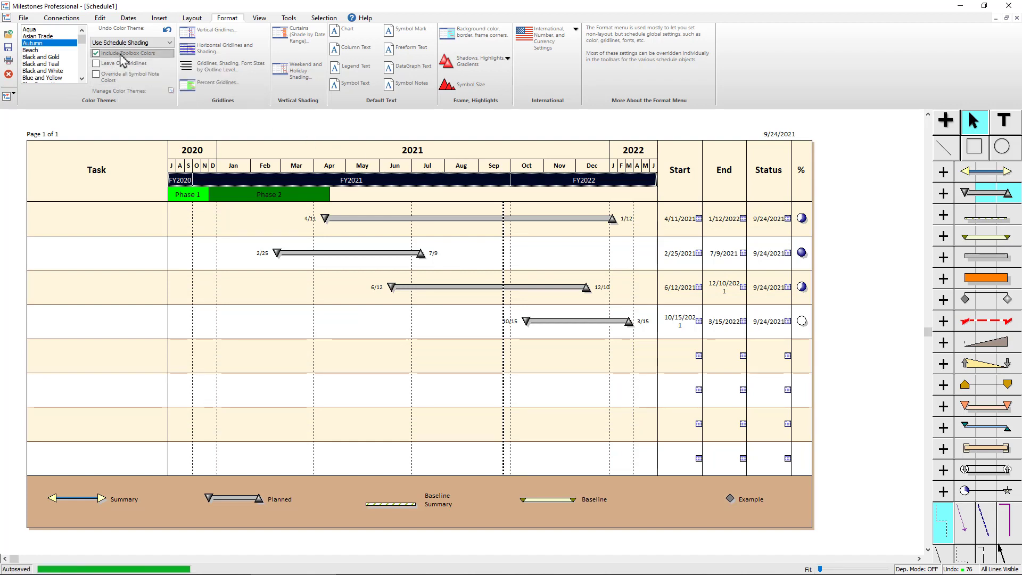
{"action": "left_click", "coordinate": [48, 51]}
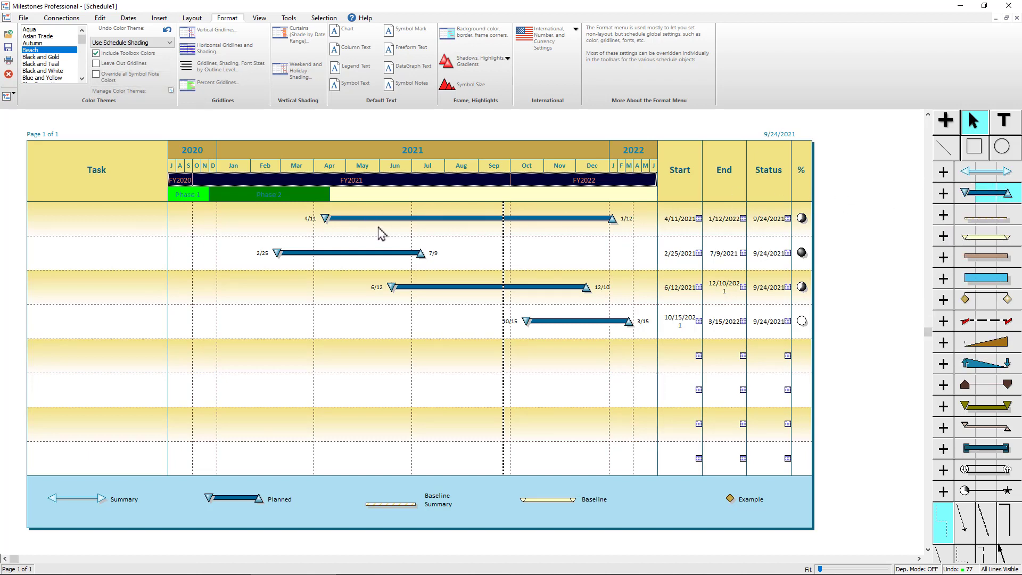
{"action": "left_click", "coordinate": [61, 44]}
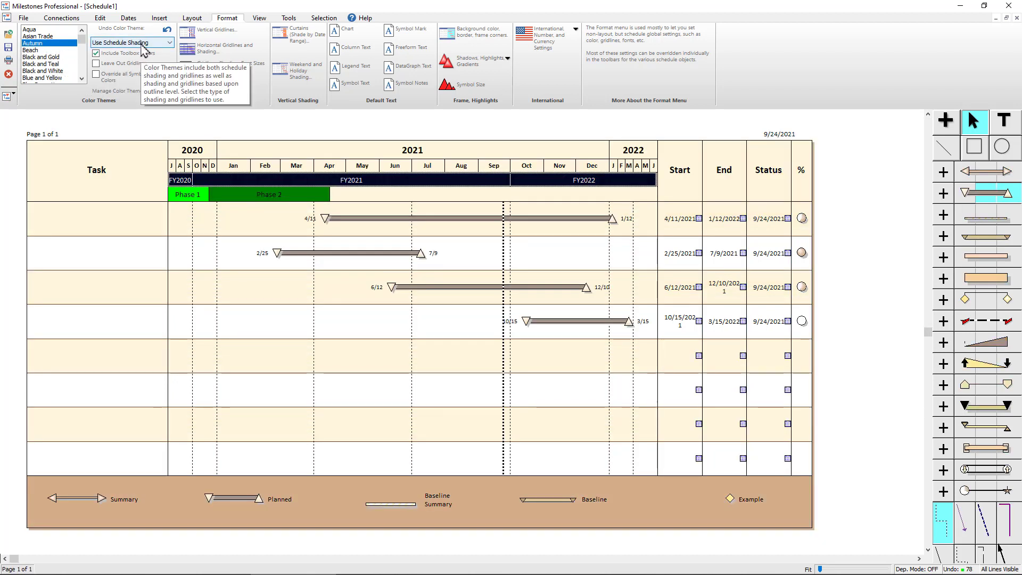
Switch the theme shading to Use Outline Shading and reapply the Autumn theme
{"action": "left_click", "coordinate": [118, 43]}
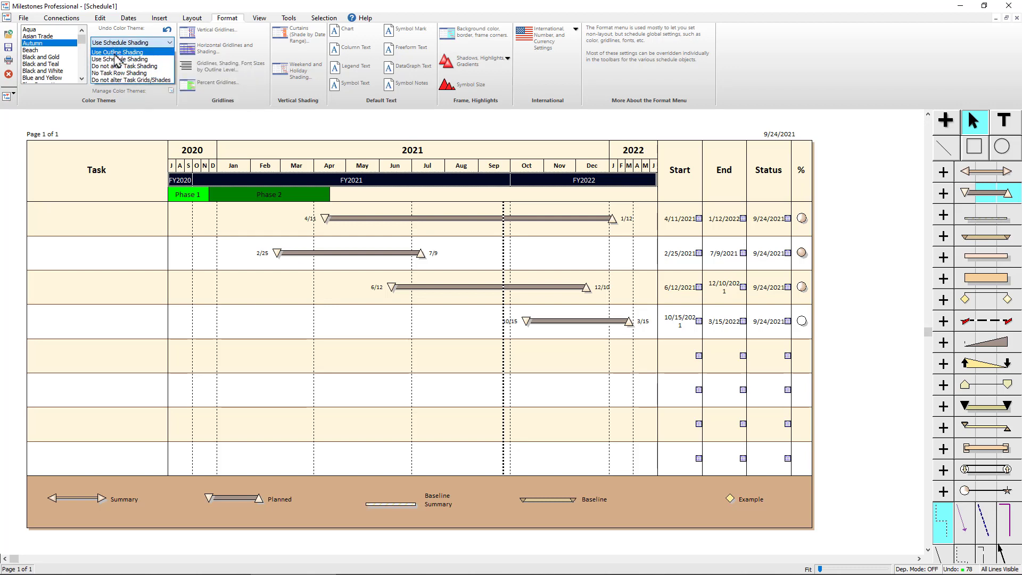
{"action": "left_click", "coordinate": [116, 53]}
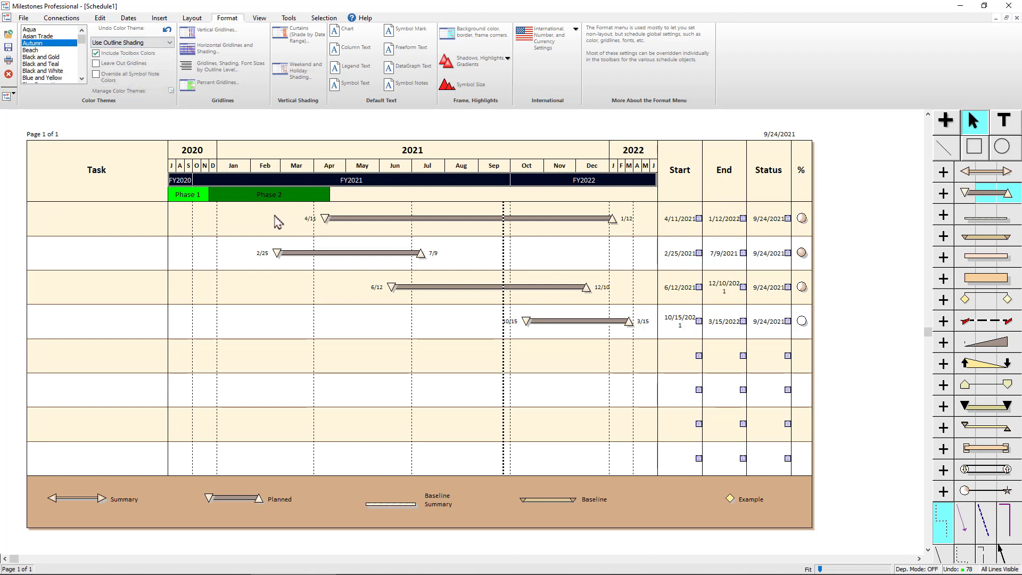
{"action": "left_click", "coordinate": [33, 45]}
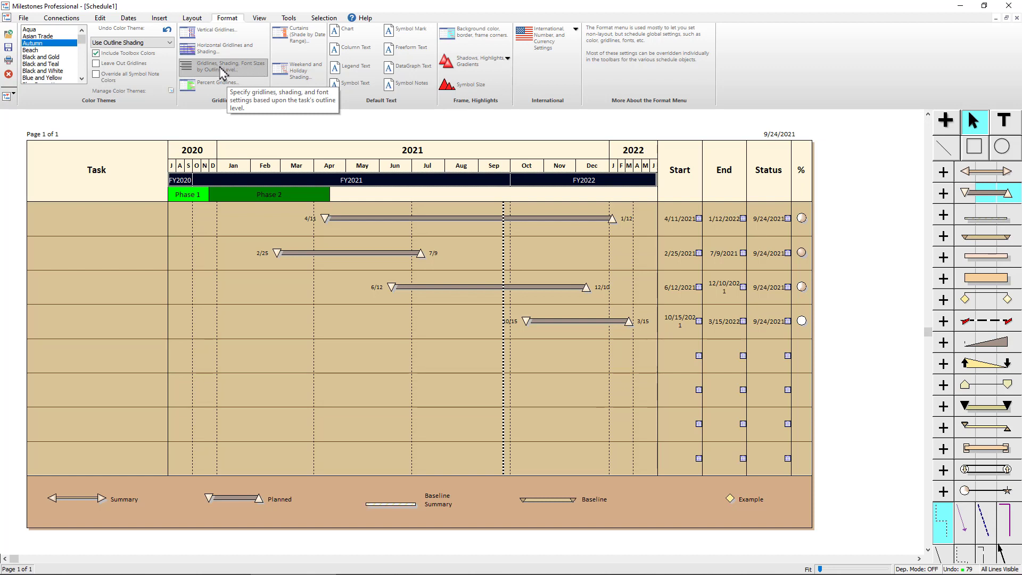
Return the Autumn theme to Use Schedule Shading, keeping toolbox colors included
{"action": "left_click", "coordinate": [120, 44]}
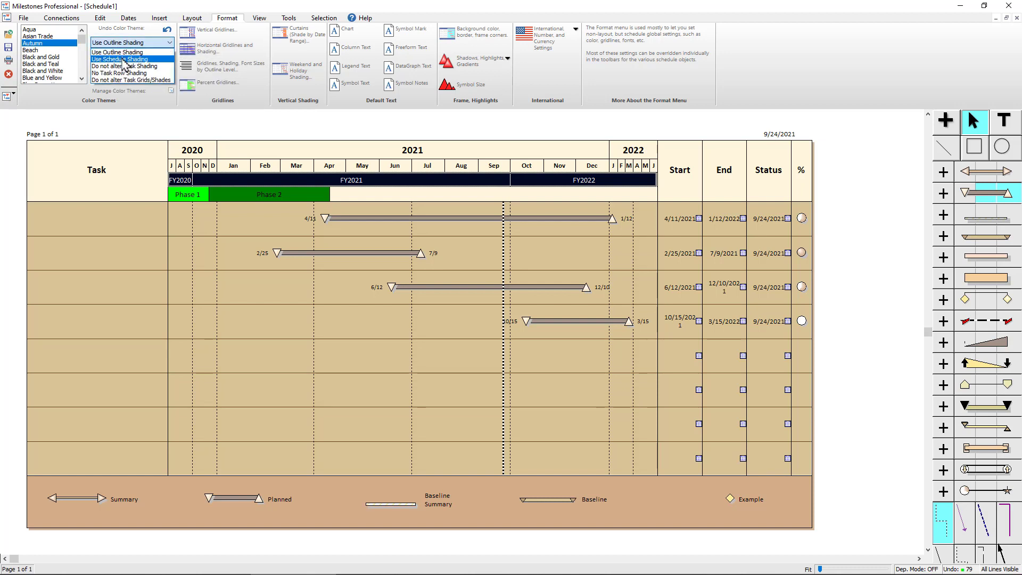
{"action": "left_click", "coordinate": [124, 59]}
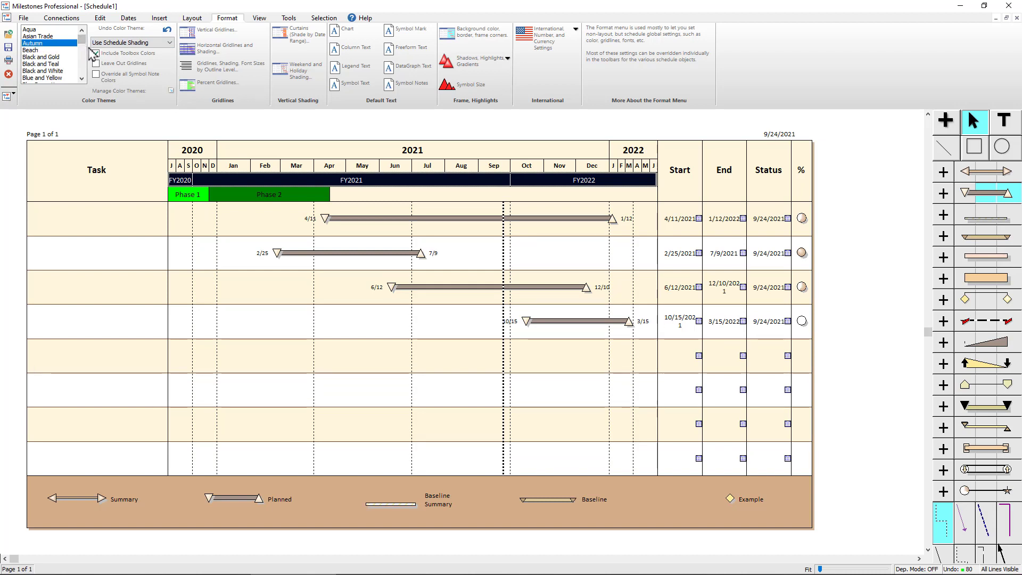
{"action": "left_click", "coordinate": [96, 53]}
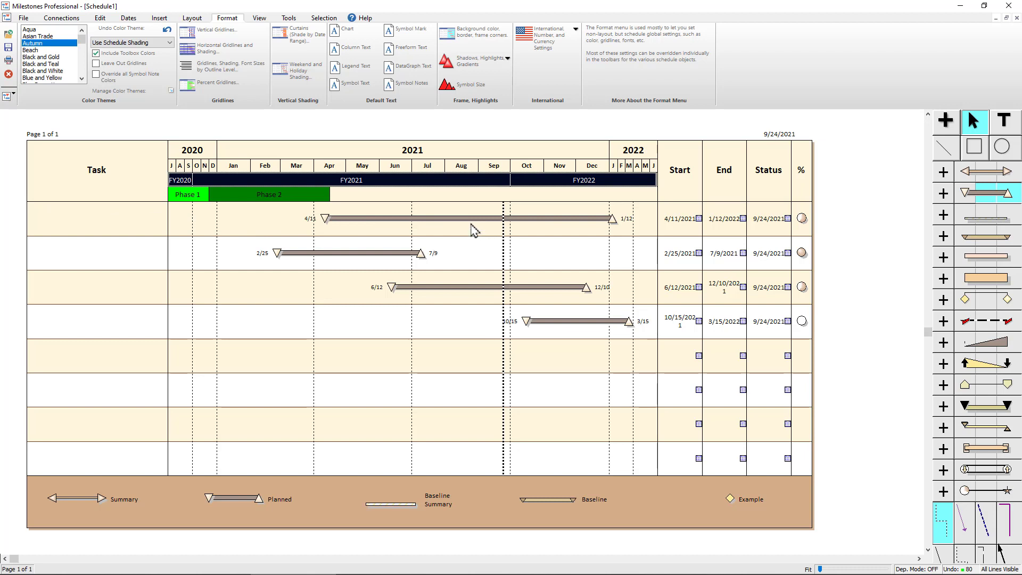
Set the horizontal gridlines in the graph/schedule area to dashed line type 2
{"action": "left_click", "coordinate": [233, 51]}
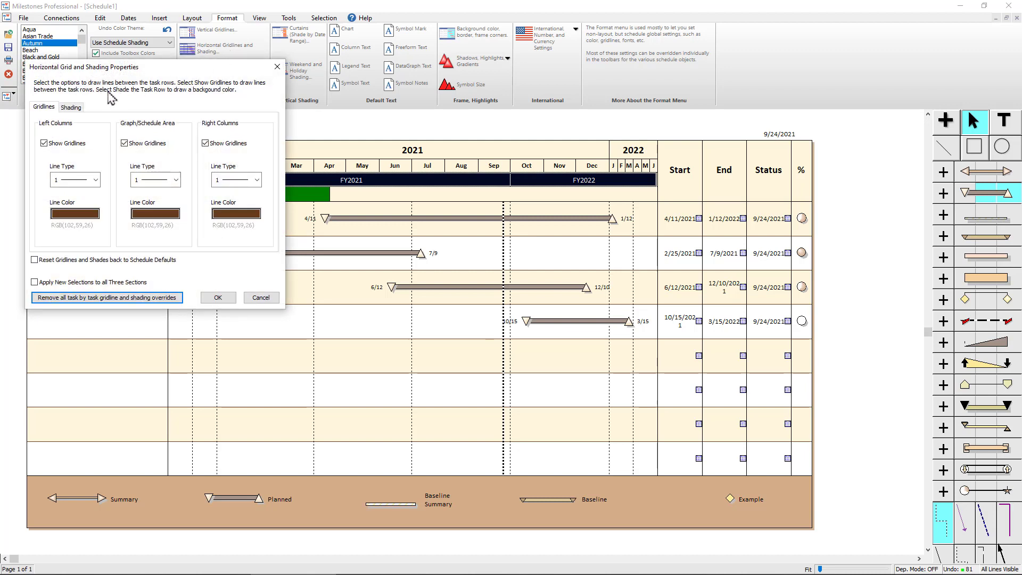
{"action": "left_click", "coordinate": [70, 107]}
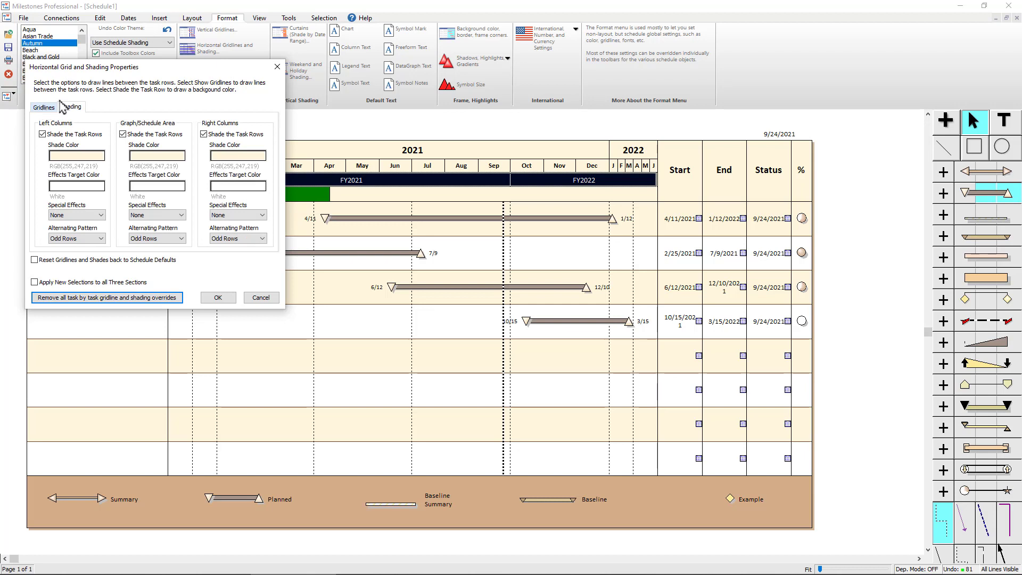
{"action": "left_click_drag", "start_coordinate": [139, 73], "coordinate": [426, 258]}
{"action": "left_click", "coordinate": [331, 292]}
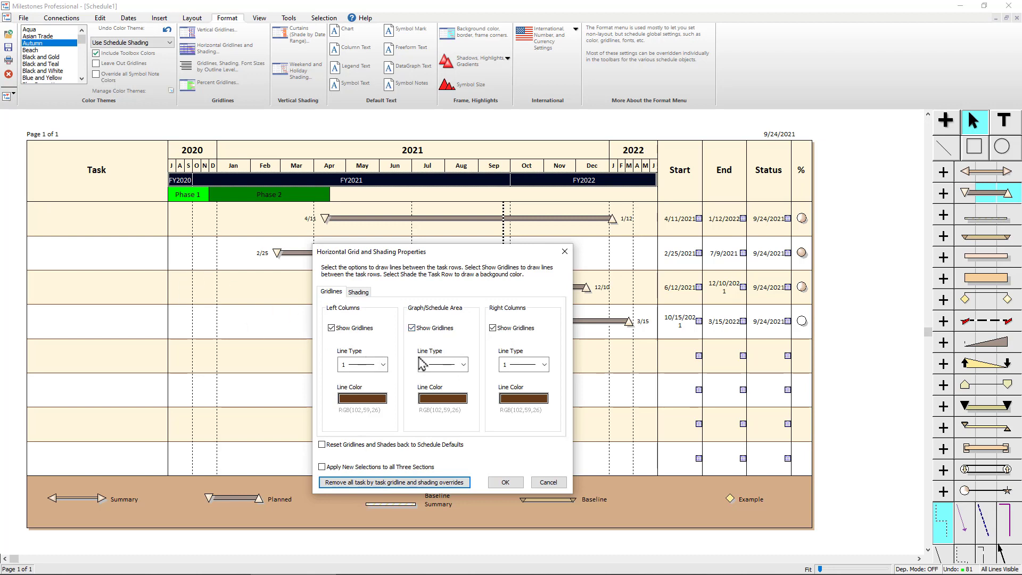
{"action": "left_click", "coordinate": [449, 365]}
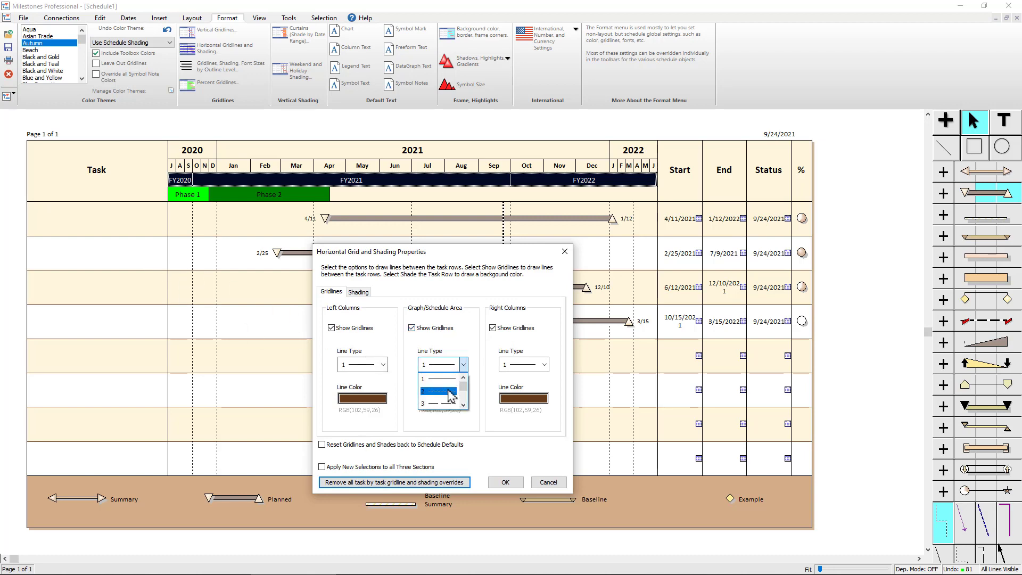
{"action": "left_click", "coordinate": [450, 392]}
{"action": "left_click", "coordinate": [512, 484]}
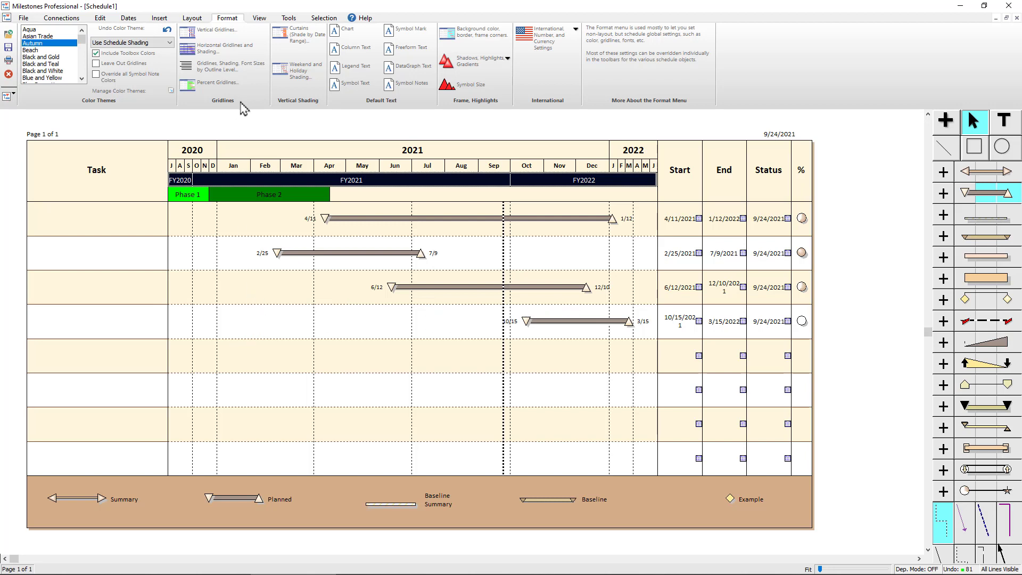
Return the schedule area's horizontal gridlines to line type 1 and apply black as the gridline color in all three sections
{"action": "left_click", "coordinate": [224, 53]}
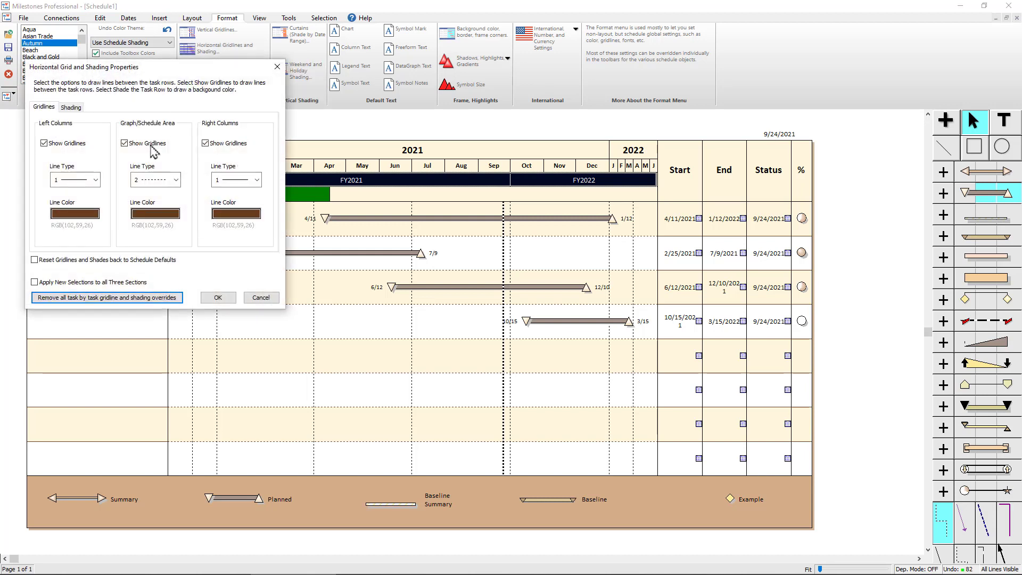
{"action": "left_click", "coordinate": [167, 181]}
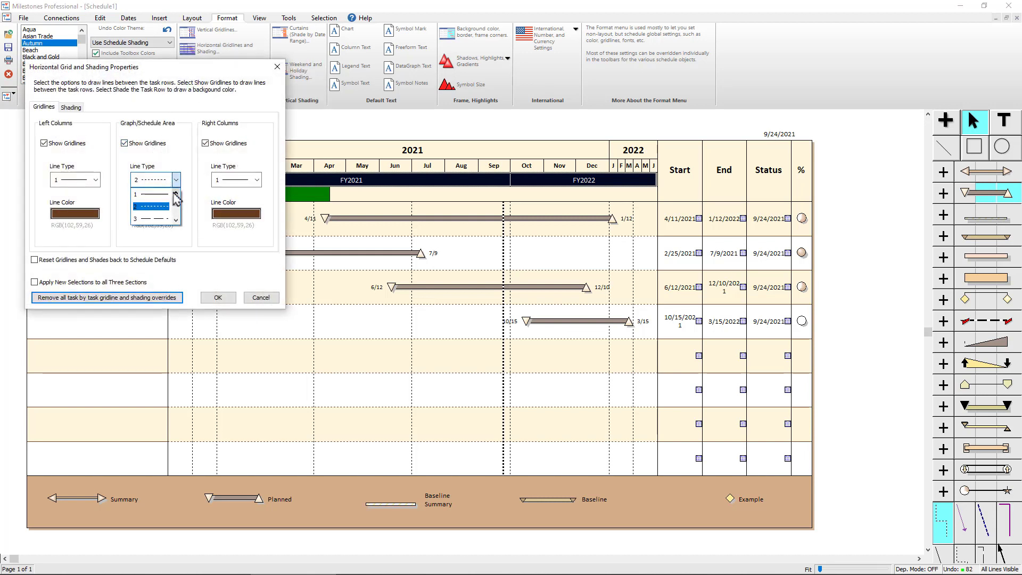
{"action": "left_click", "coordinate": [165, 194]}
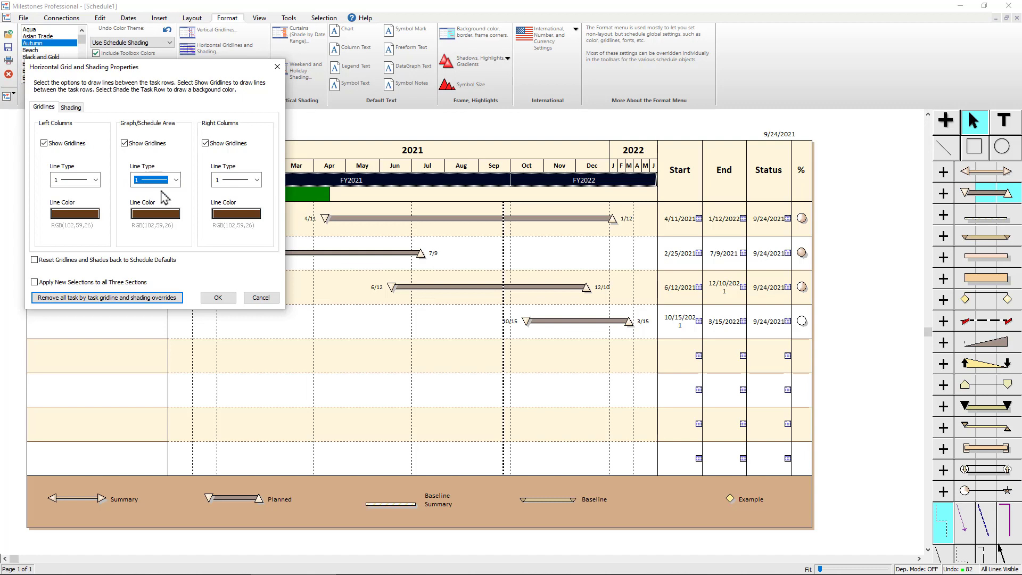
{"action": "left_click", "coordinate": [69, 284]}
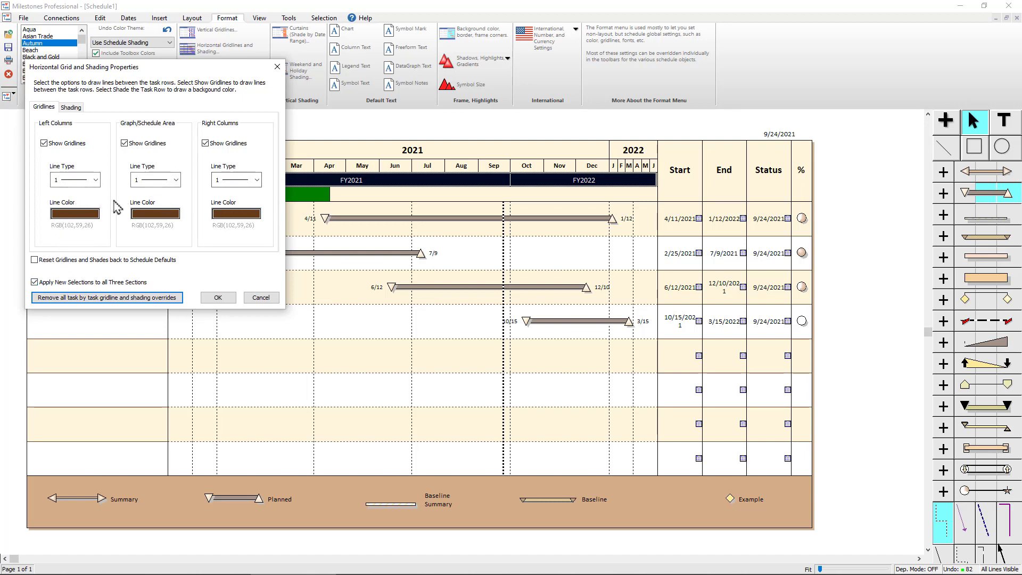
{"action": "left_click", "coordinate": [74, 213]}
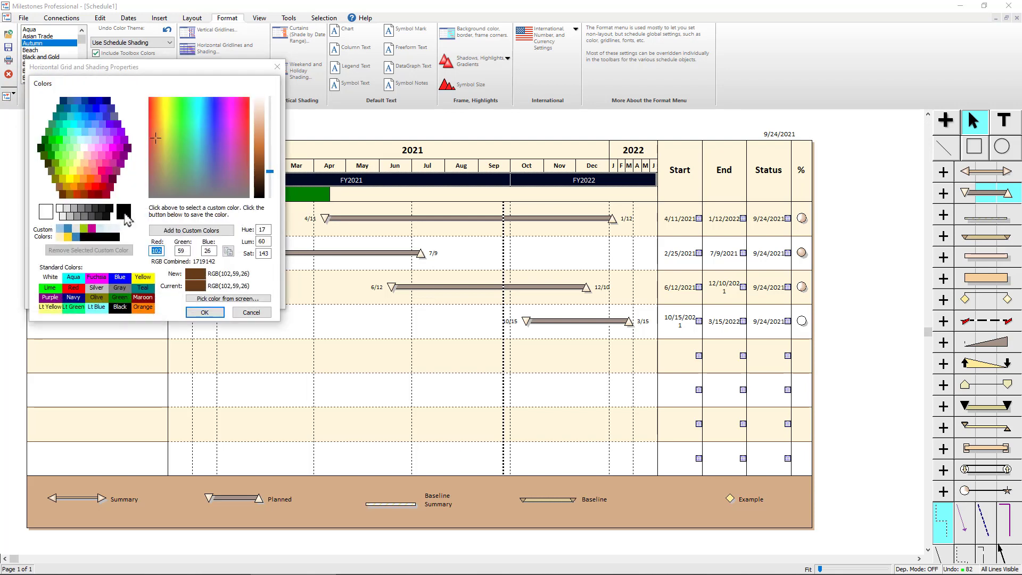
{"action": "left_click", "coordinate": [123, 213]}
{"action": "left_click", "coordinate": [205, 312]}
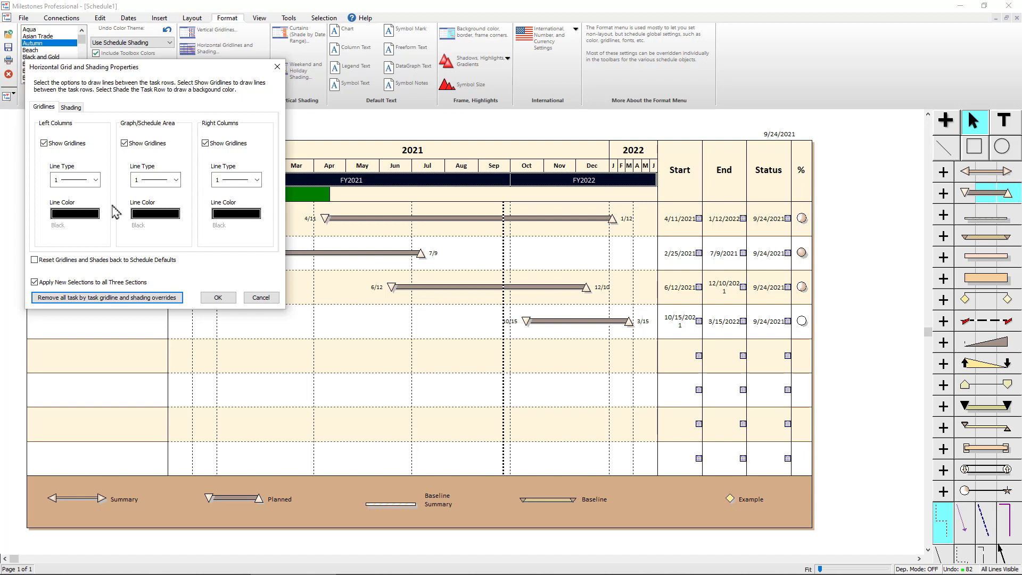
Set the alternating task row shading to Even Rows in all three sections of the schedule
{"action": "left_click", "coordinate": [72, 108]}
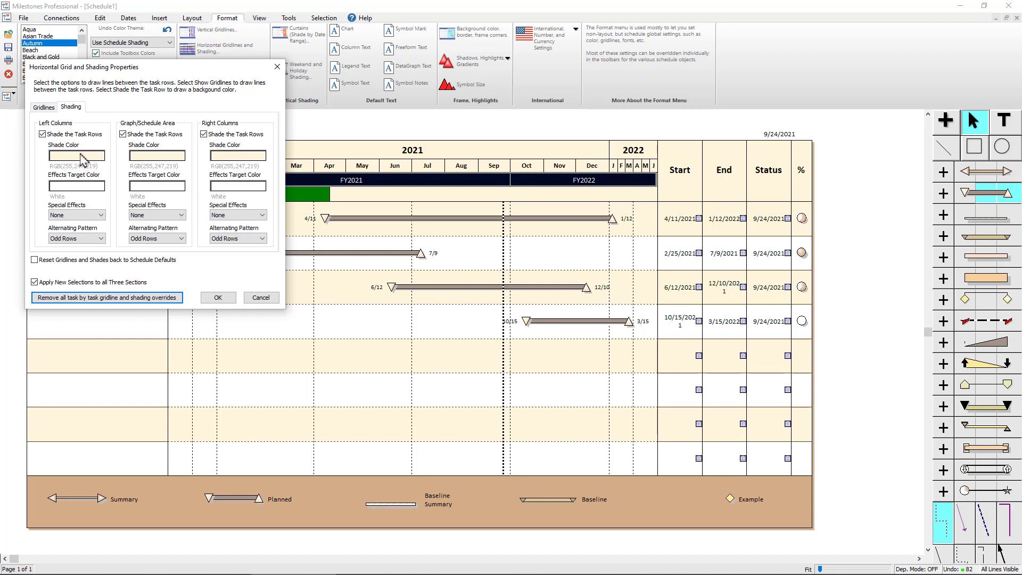
{"action": "left_click", "coordinate": [100, 215]}
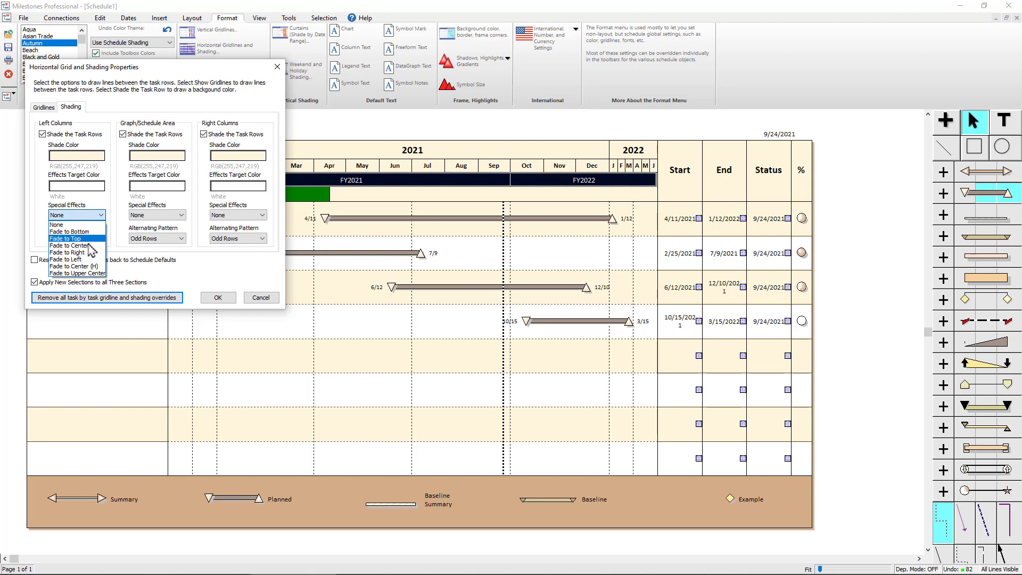
{"action": "left_click", "coordinate": [116, 219]}
{"action": "left_click", "coordinate": [97, 239]}
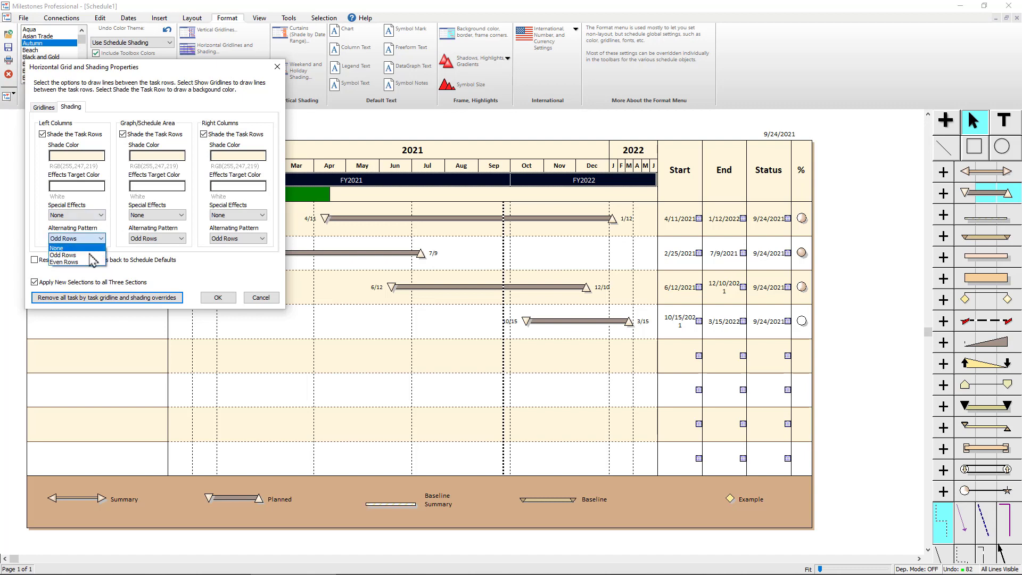
{"action": "left_click", "coordinate": [89, 262]}
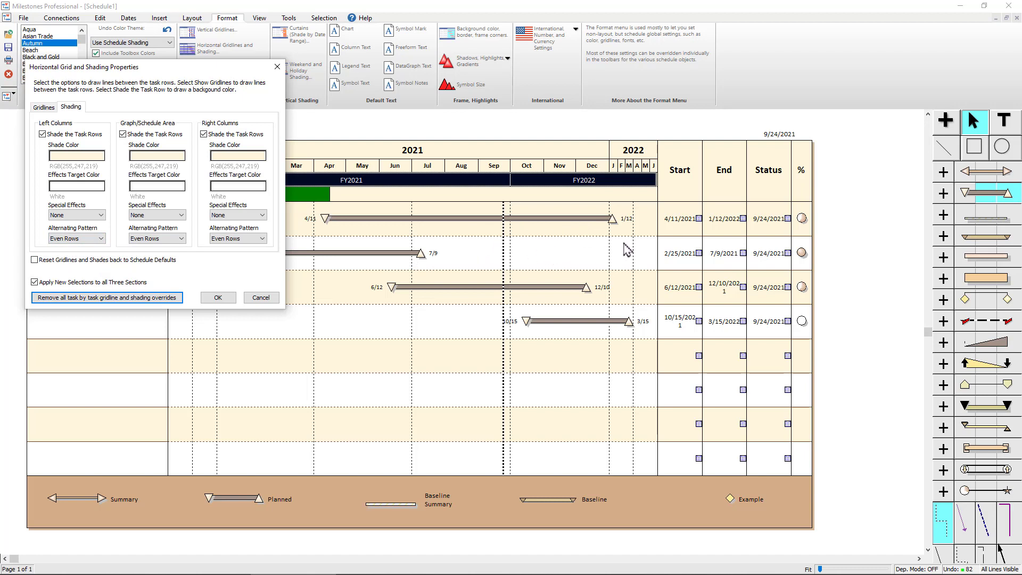
{"action": "left_click", "coordinate": [220, 296]}
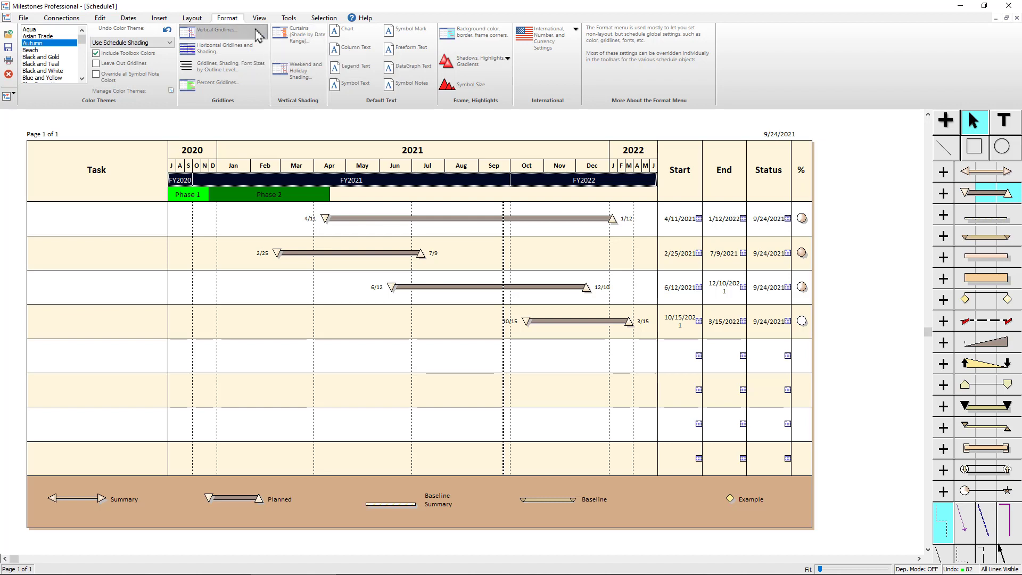
Replace the quarterly vertical gridlines with monthly ones
{"action": "left_click", "coordinate": [228, 36]}
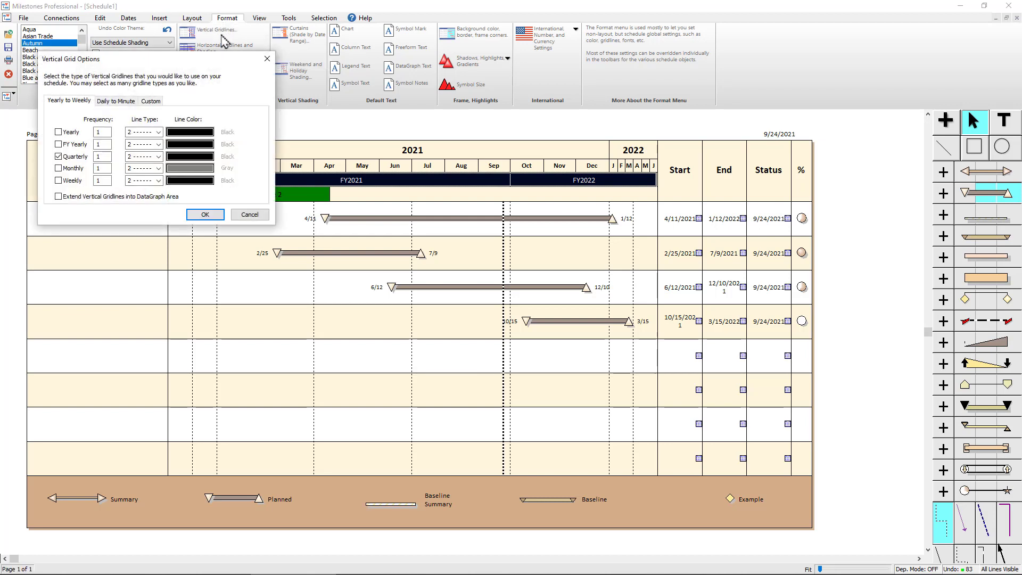
{"action": "left_click", "coordinate": [71, 166]}
{"action": "left_click", "coordinate": [205, 214]}
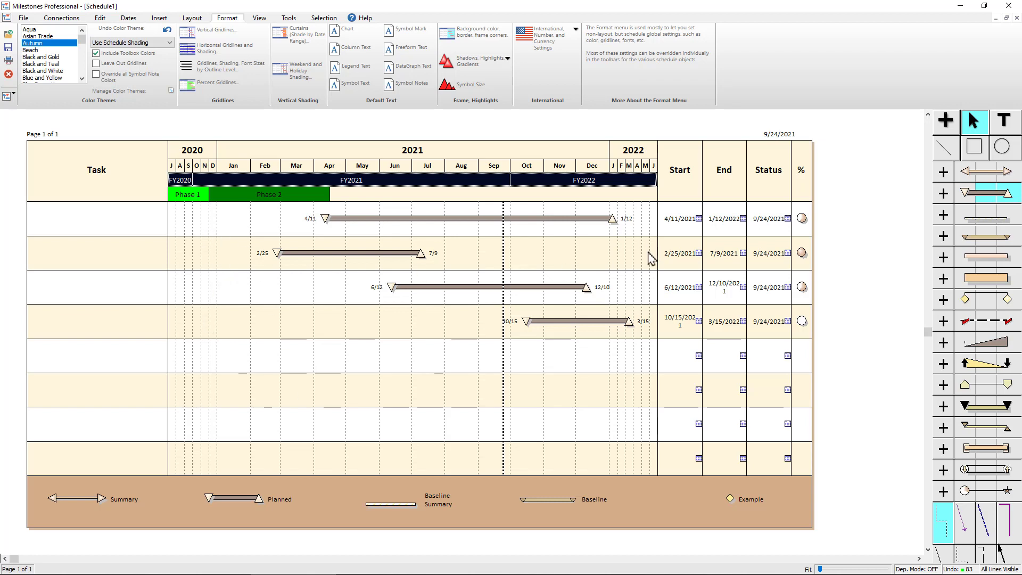
Replace the monthly vertical gridlines with custom User Defined Type 1 gridlines
{"action": "left_click", "coordinate": [224, 36]}
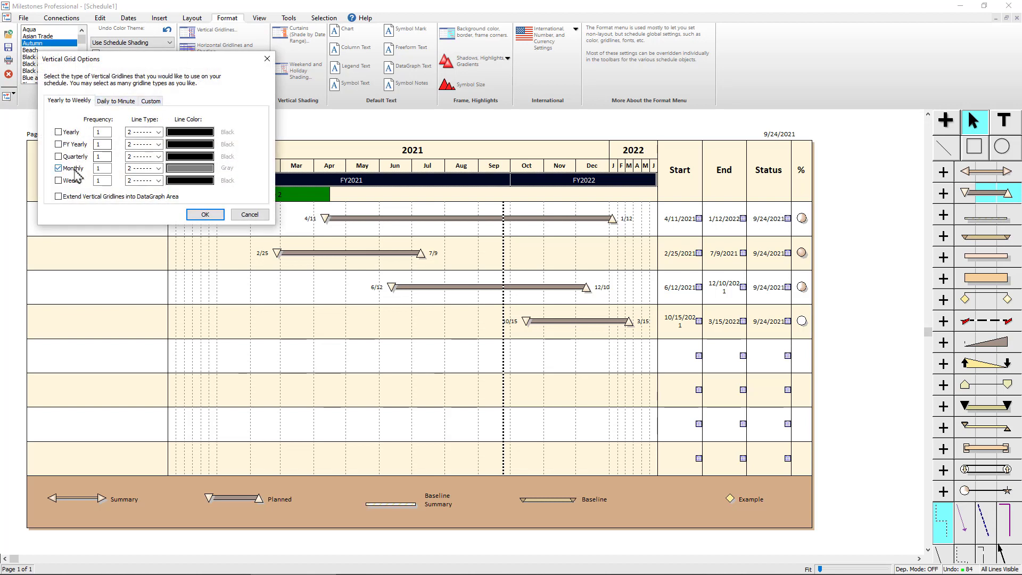
{"action": "left_click", "coordinate": [156, 102]}
{"action": "left_click_drag", "start_coordinate": [153, 59], "coordinate": [268, 213]}
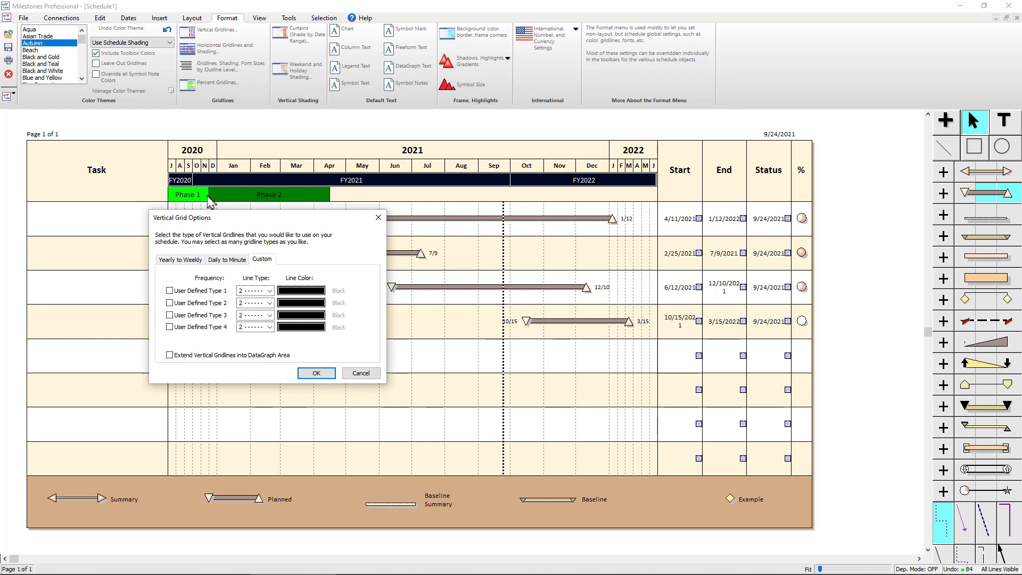
{"action": "left_click", "coordinate": [170, 291]}
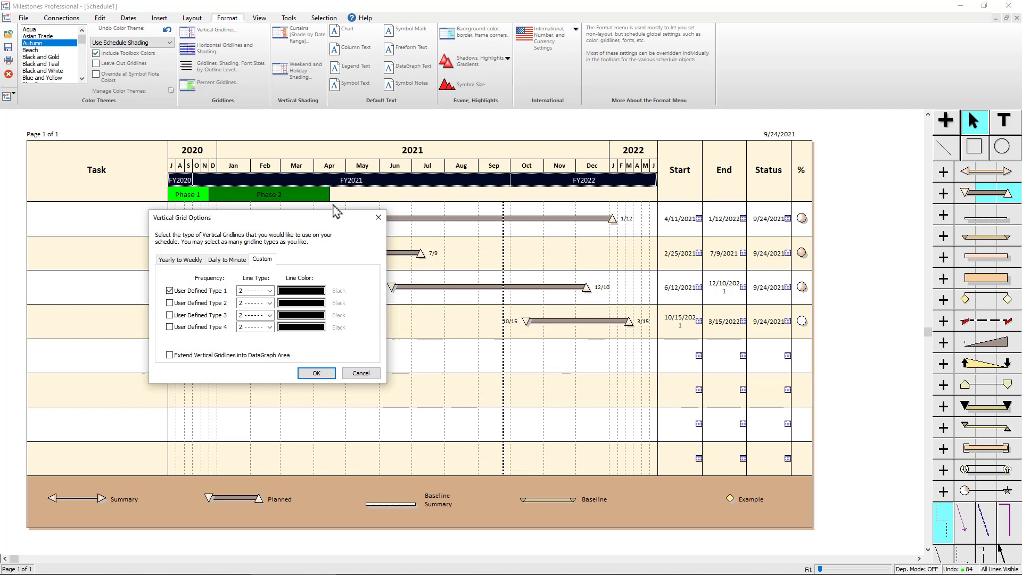
{"action": "left_click", "coordinate": [315, 374]}
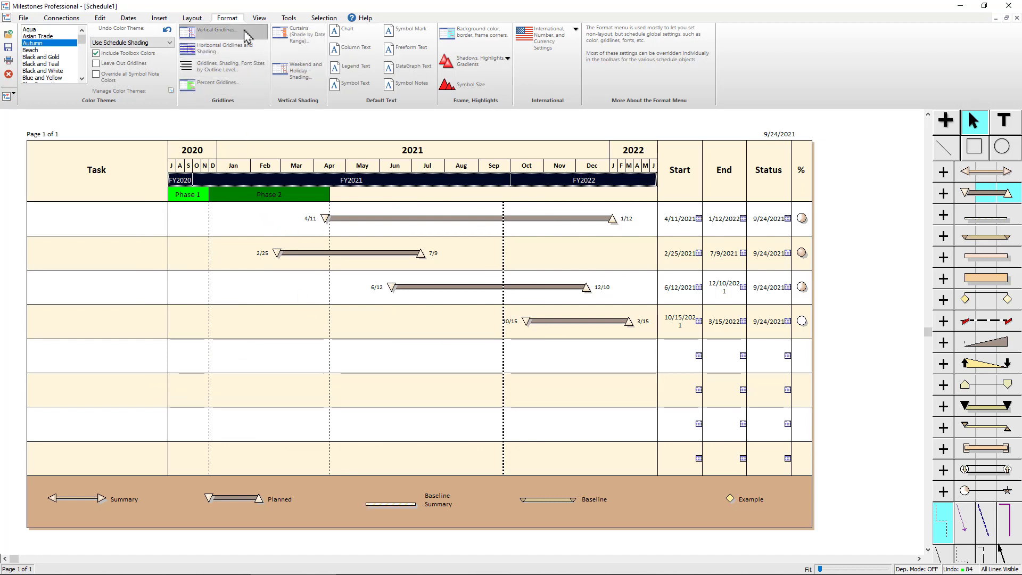
Turn off the User Defined Type 1 vertical gridlines
{"action": "left_click", "coordinate": [213, 36]}
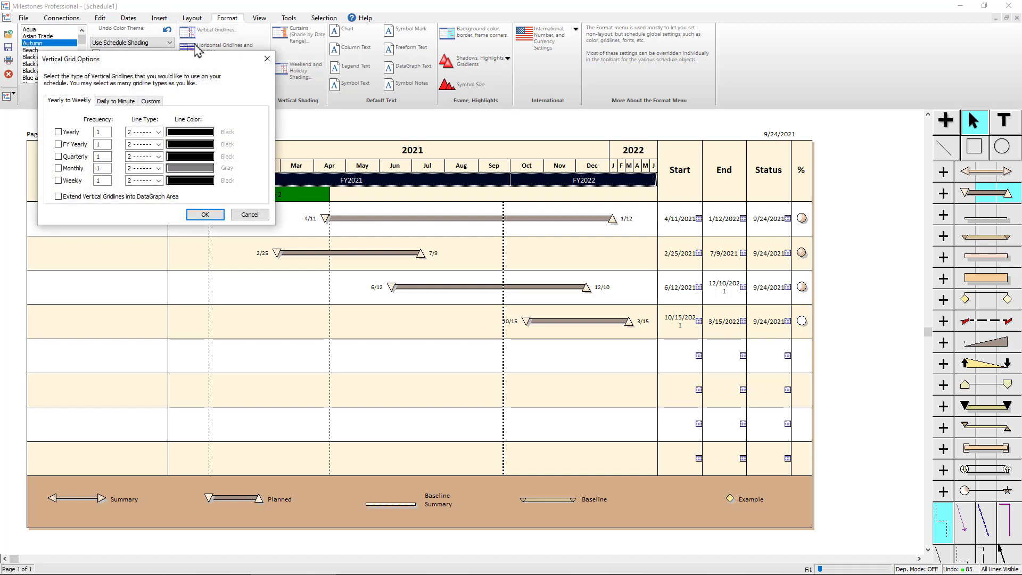
{"action": "left_click", "coordinate": [153, 101]}
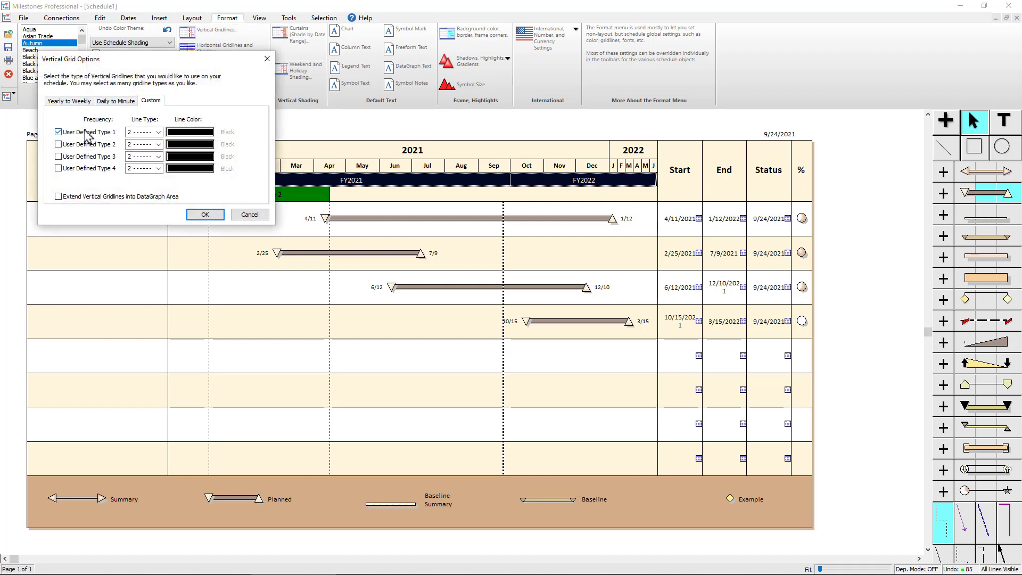
{"action": "left_click", "coordinate": [222, 216]}
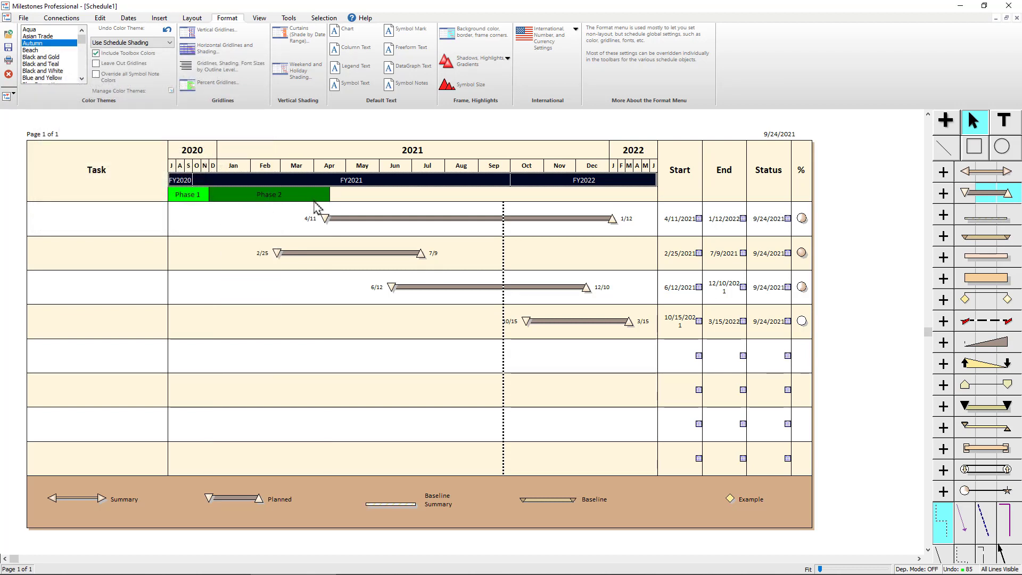
Add a curtain named PHASE 1 with its name shown at a 90° angle in font size 20
{"action": "left_click", "coordinate": [305, 49]}
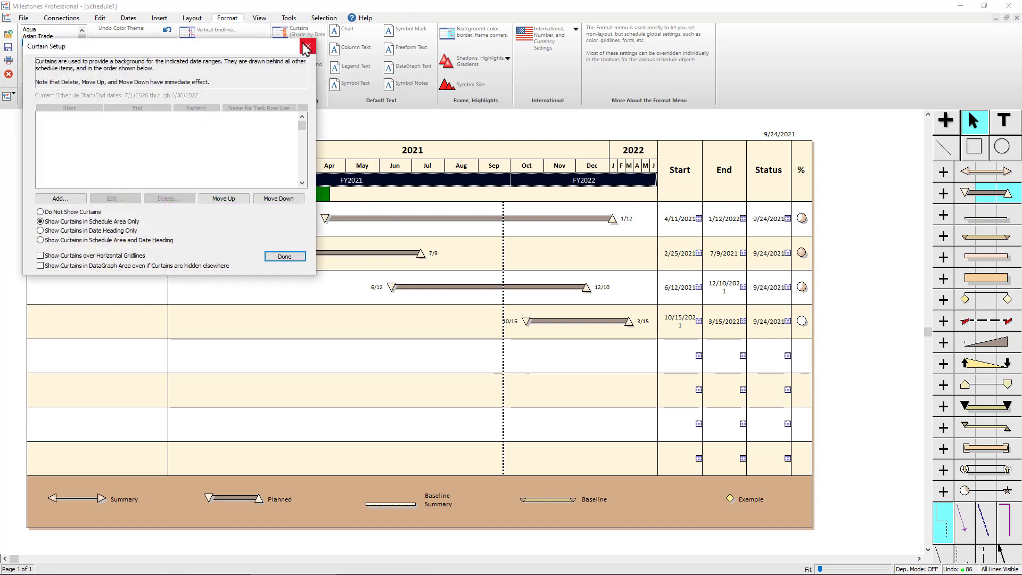
{"action": "left_click", "coordinate": [78, 203]}
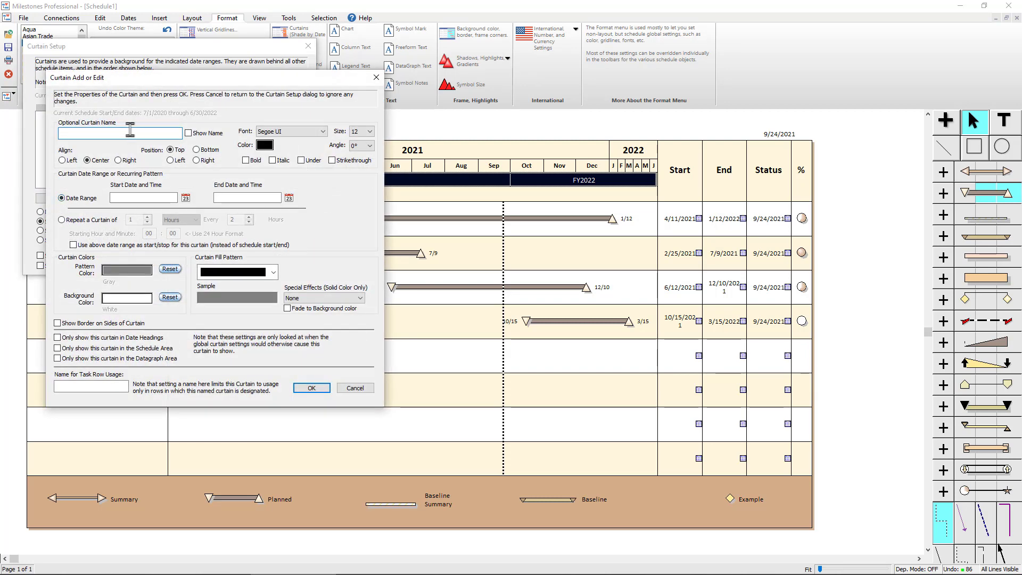
{"action": "type", "text": "PHASE 1"}
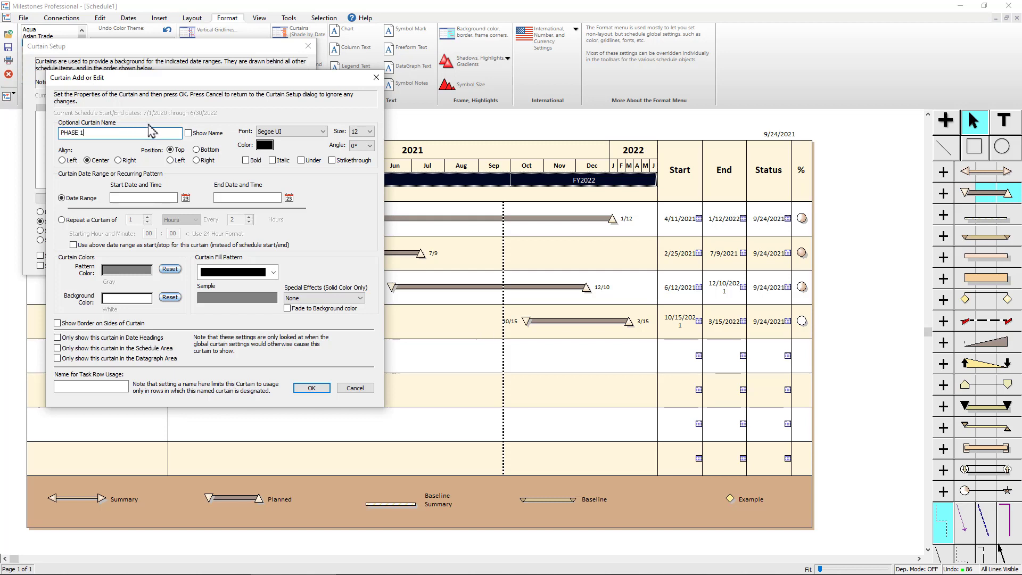
{"action": "left_click", "coordinate": [189, 133]}
{"action": "left_click", "coordinate": [366, 148]}
{"action": "left_click", "coordinate": [359, 165]}
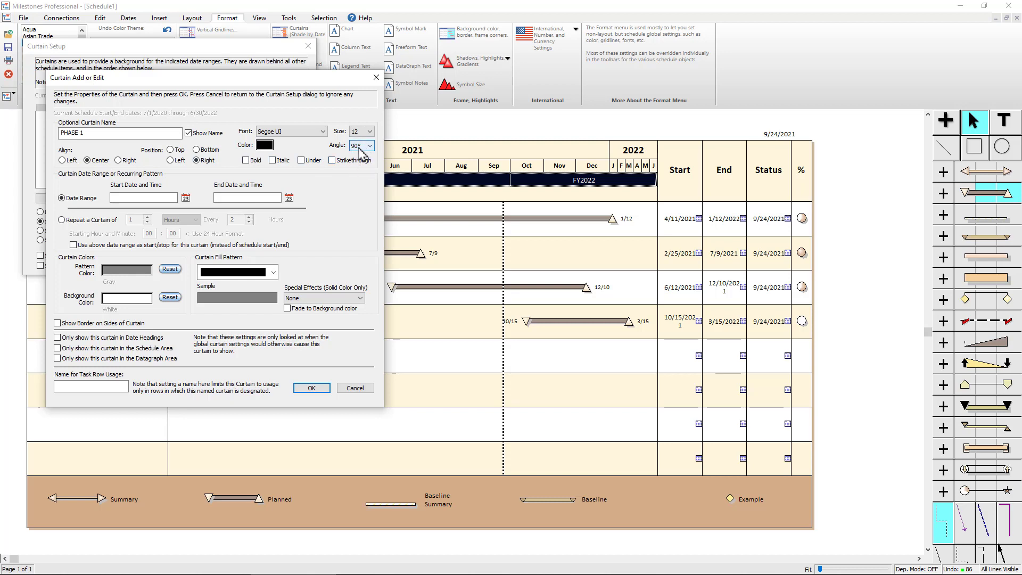
{"action": "left_click", "coordinate": [369, 132]}
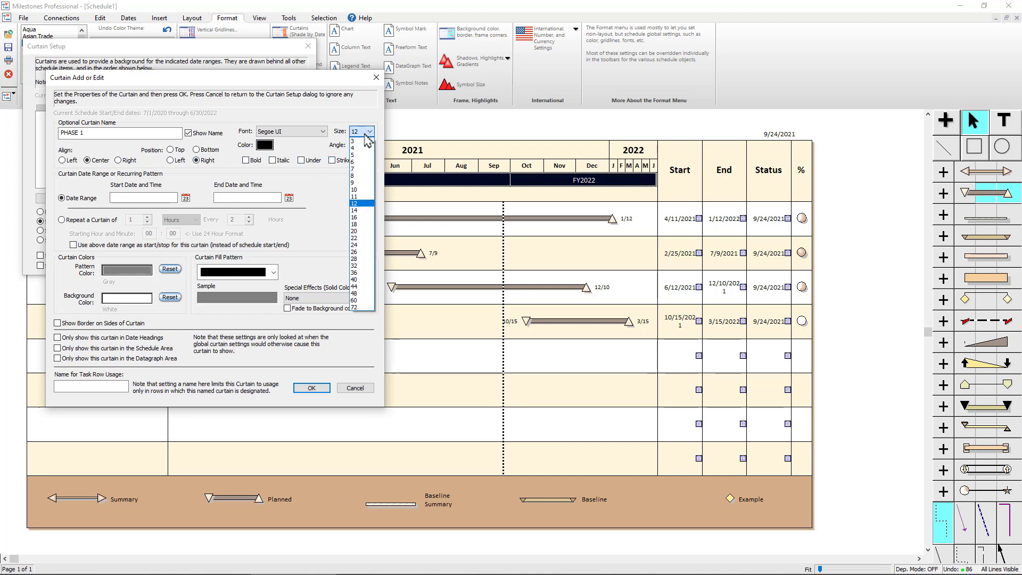
{"action": "left_click", "coordinate": [363, 232]}
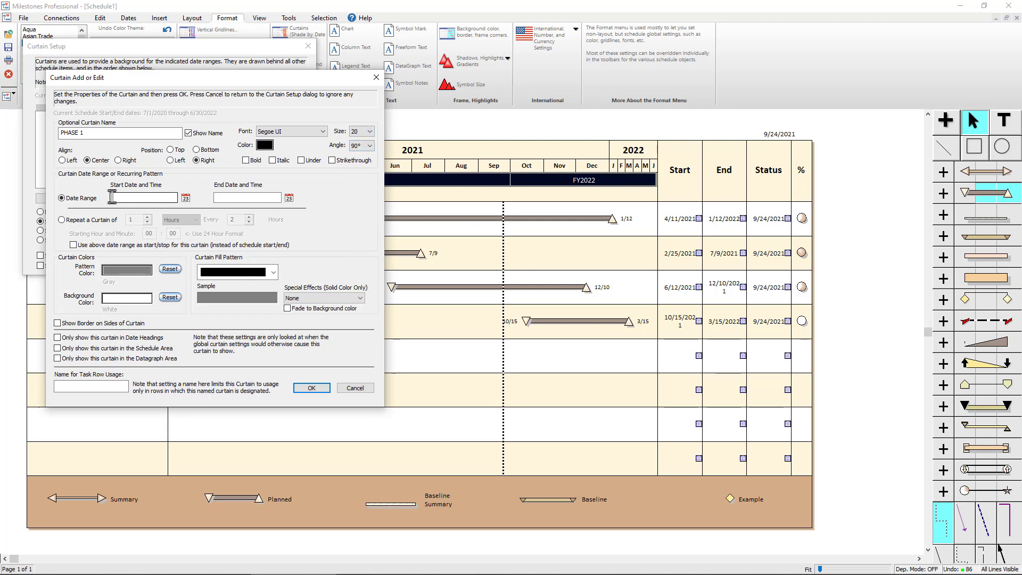
Set the PHASE 1 curtain's date range to start 7/1/2020 and end 11/30/2020
{"action": "left_click", "coordinate": [186, 198]}
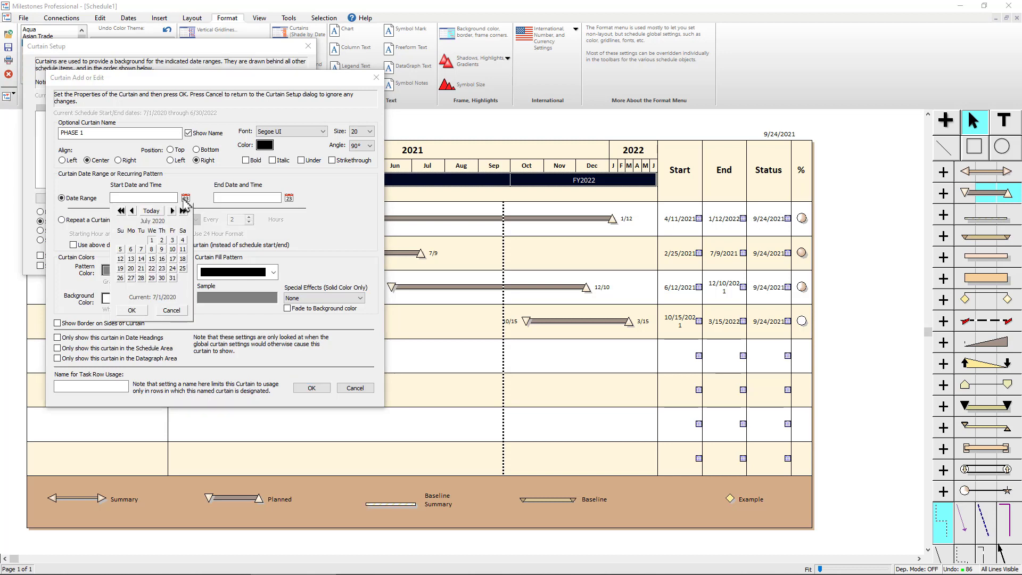
{"action": "left_click", "coordinate": [151, 240]}
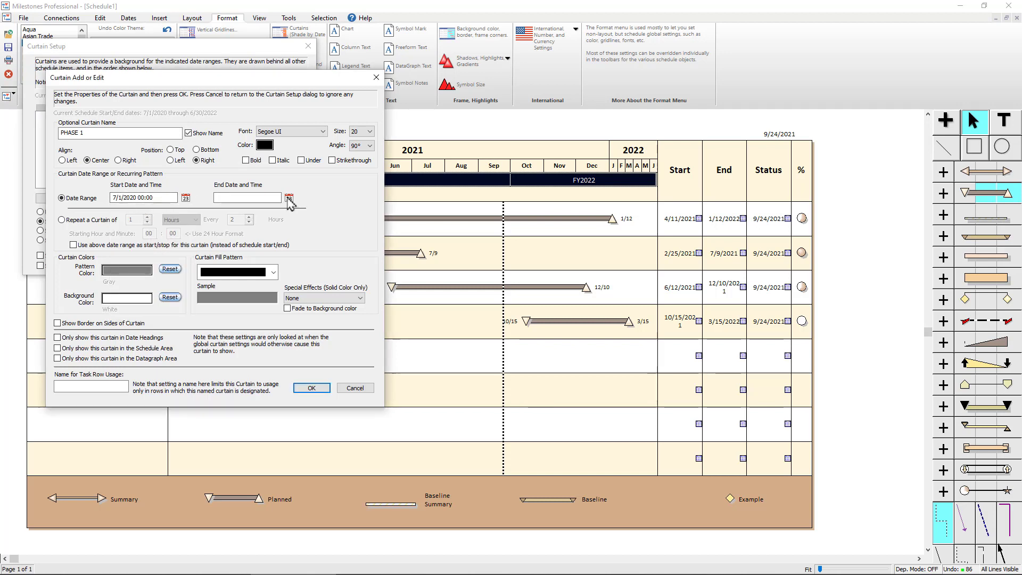
{"action": "left_click", "coordinate": [287, 199]}
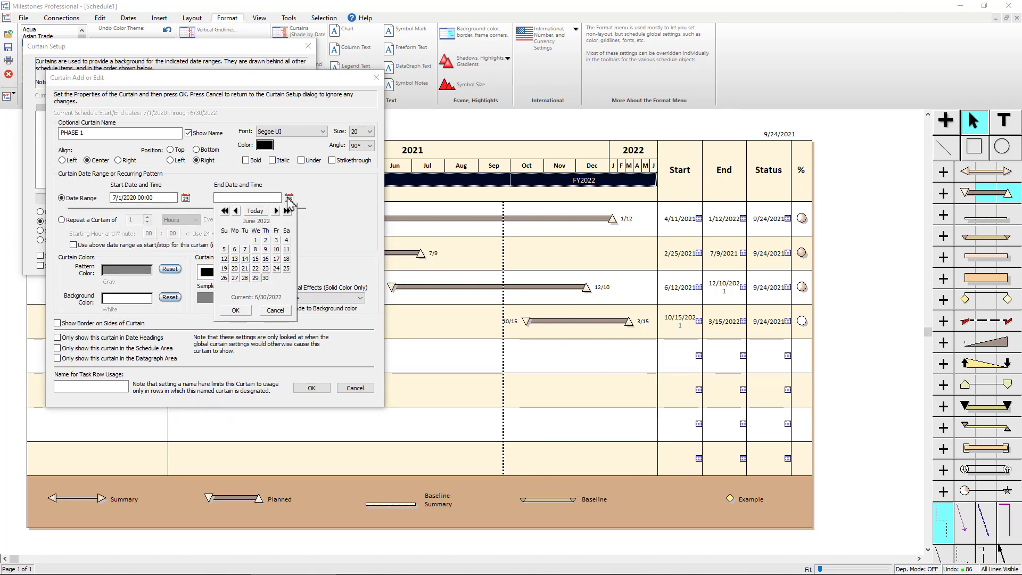
{"action": "left_click", "coordinate": [236, 210]}
{"action": "left_click", "coordinate": [236, 210]}
{"action": "left_click", "coordinate": [224, 210]}
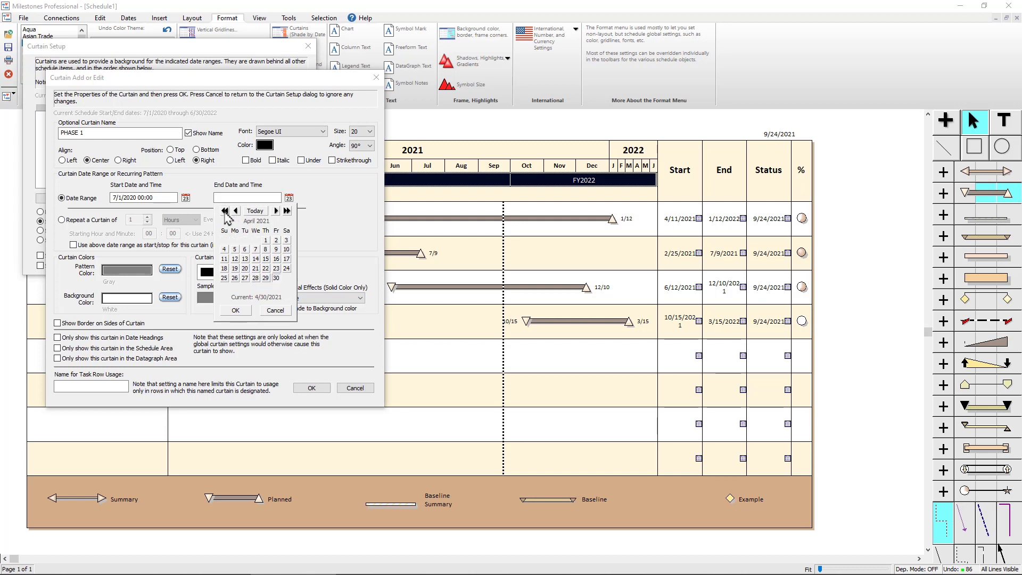
{"action": "left_click", "coordinate": [224, 210]}
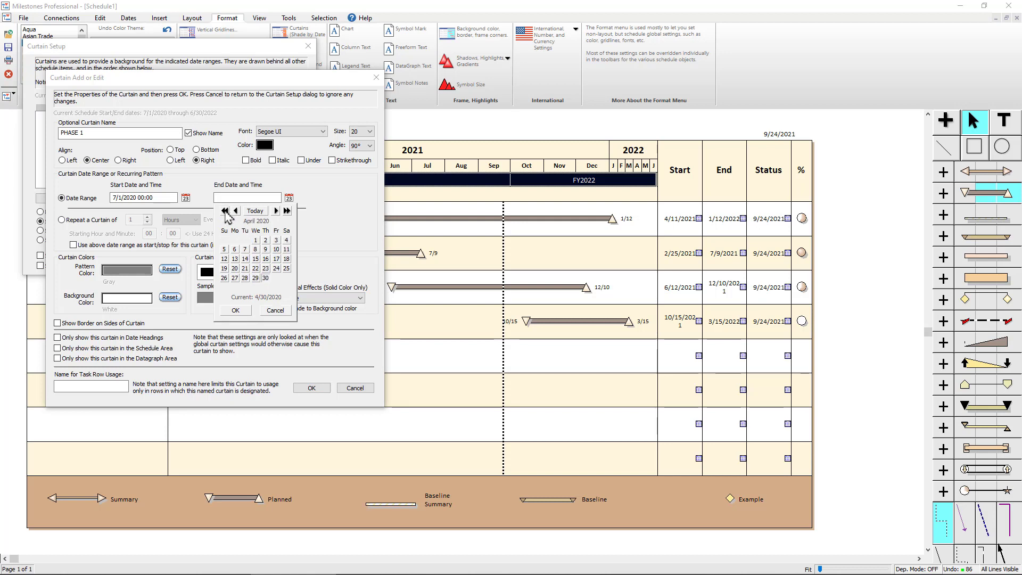
{"action": "left_click", "coordinate": [276, 211]}
{"action": "left_click", "coordinate": [276, 211]}
{"action": "left_click", "coordinate": [276, 210]}
{"action": "left_click", "coordinate": [276, 211]}
{"action": "left_click", "coordinate": [277, 210]}
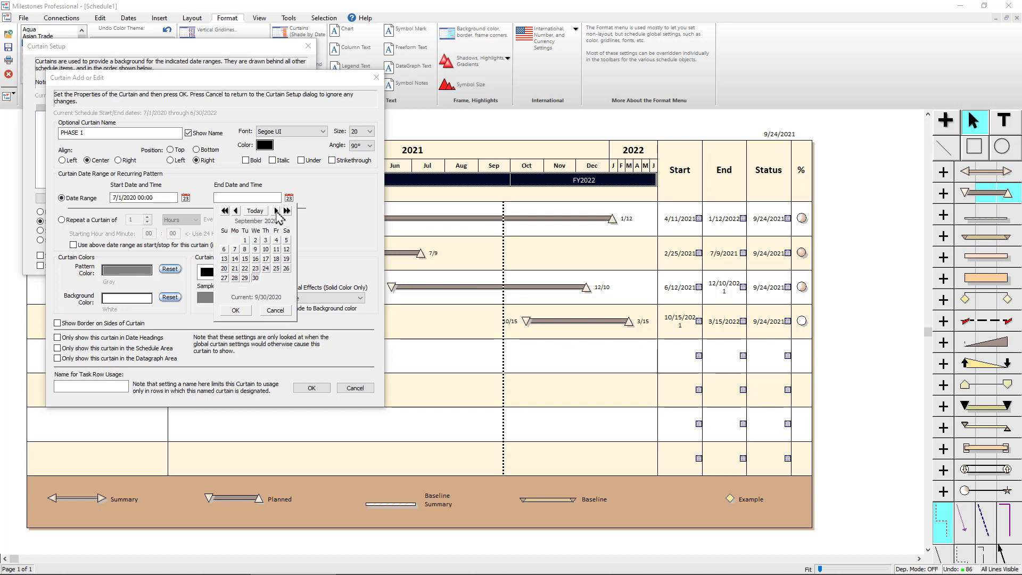
{"action": "left_click", "coordinate": [276, 211]}
{"action": "left_click", "coordinate": [276, 211]}
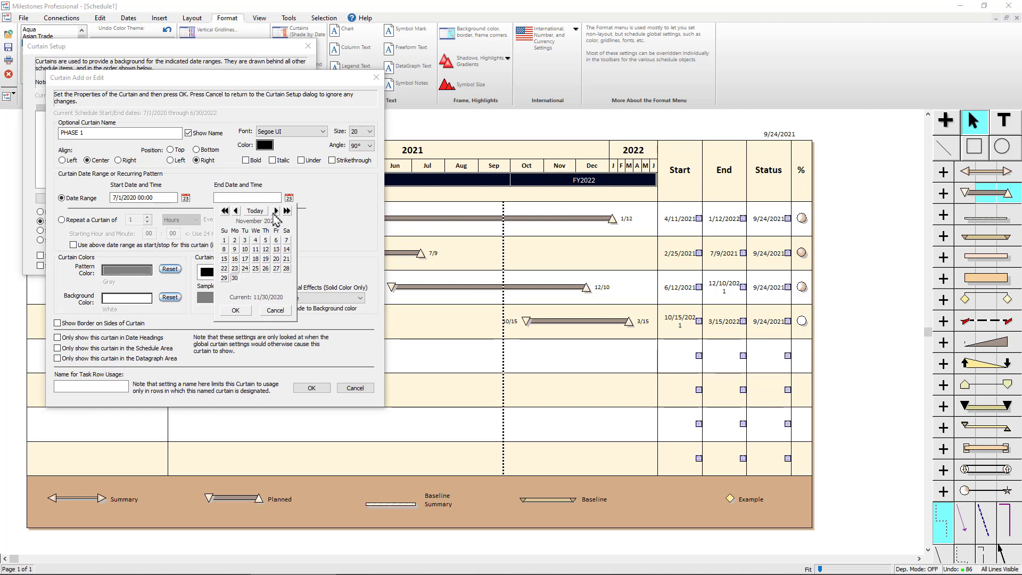
{"action": "left_click", "coordinate": [235, 282]}
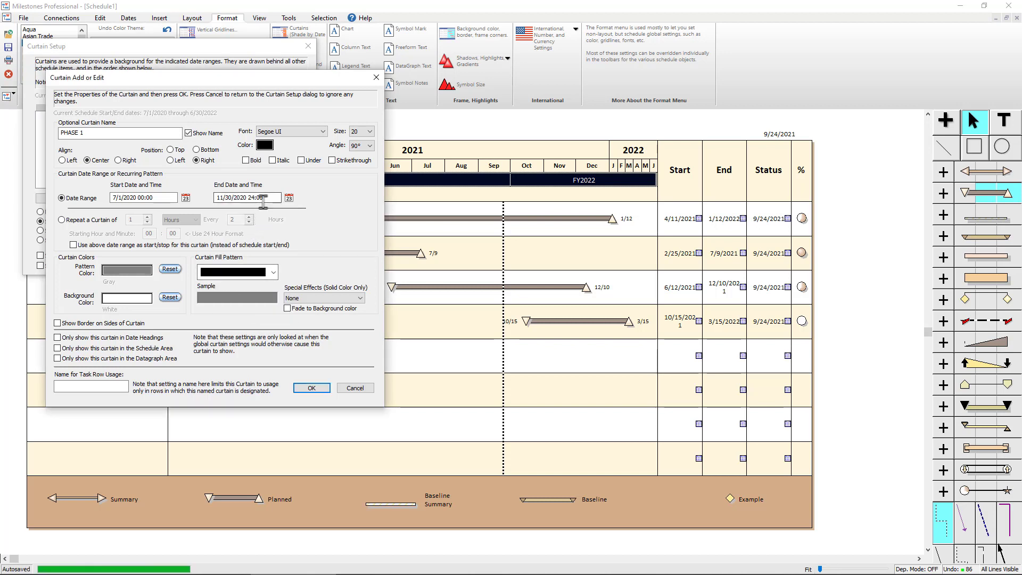
Set the PHASE 1 curtain's pattern color to light green RGB(102,255,102) and apply the curtain to the schedule
{"action": "left_click", "coordinate": [128, 275]}
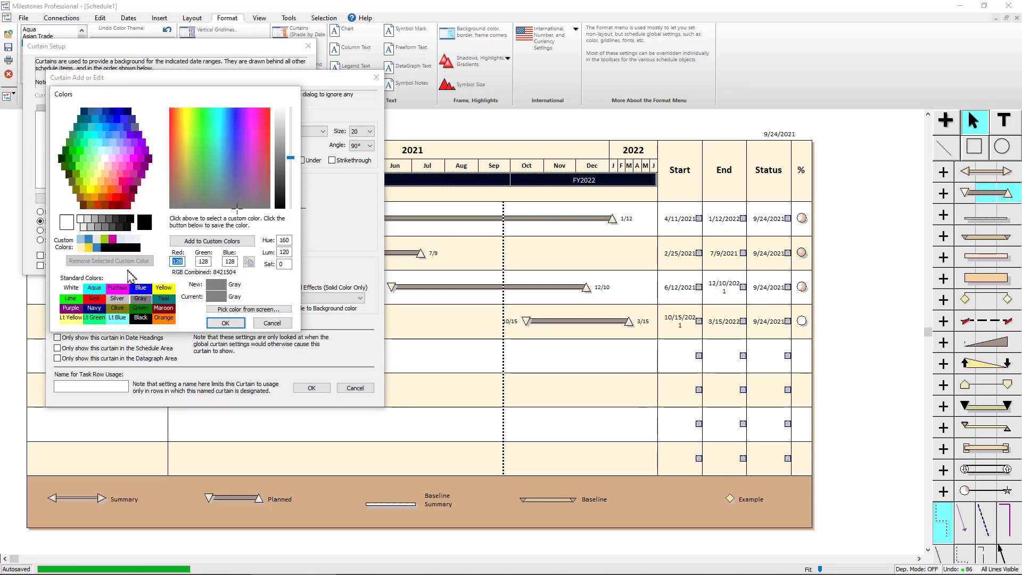
{"action": "left_click", "coordinate": [77, 159]}
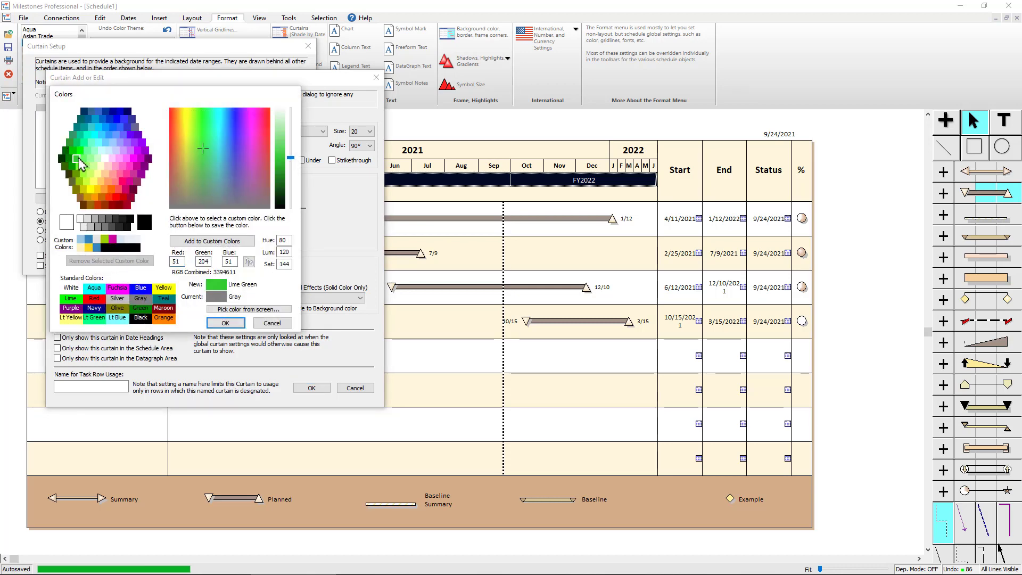
{"action": "left_click", "coordinate": [81, 151]}
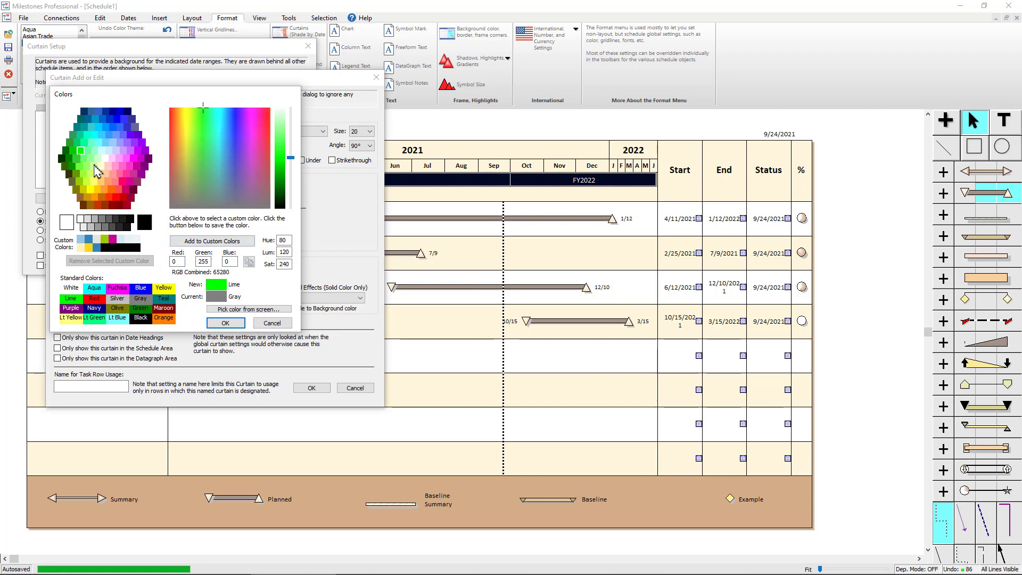
{"action": "left_click", "coordinate": [84, 158]}
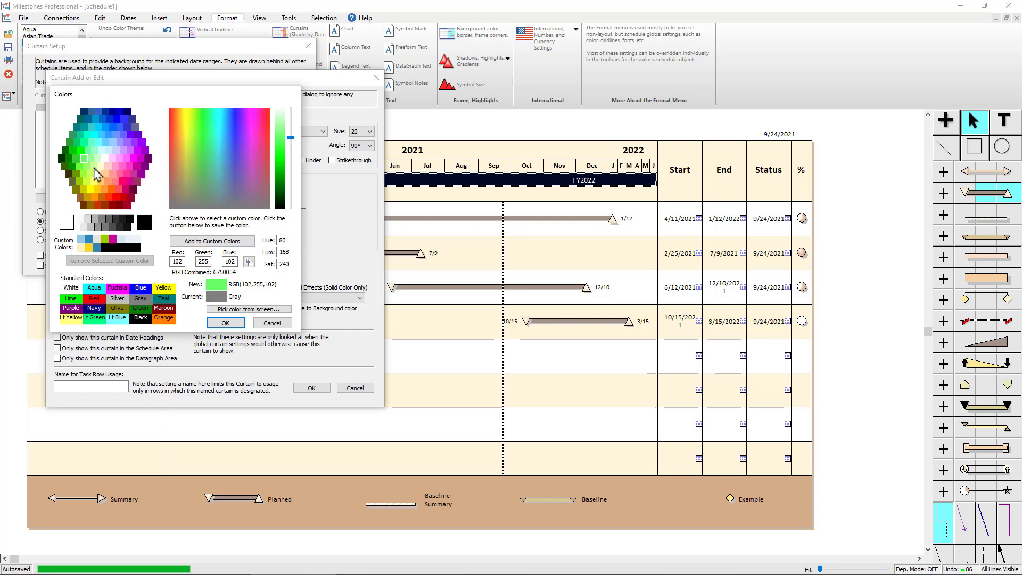
{"action": "left_click", "coordinate": [225, 323]}
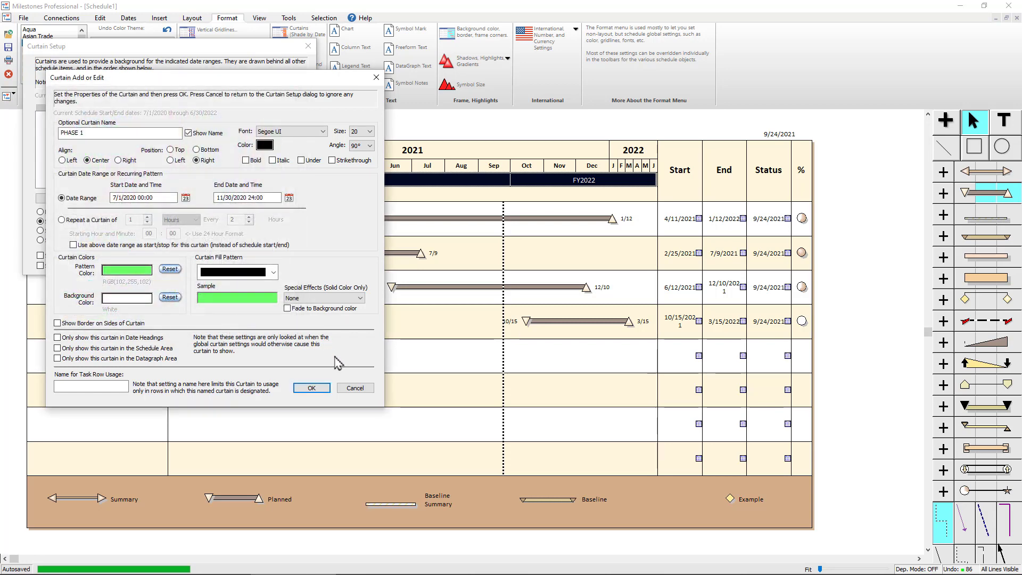
{"action": "left_click", "coordinate": [324, 391]}
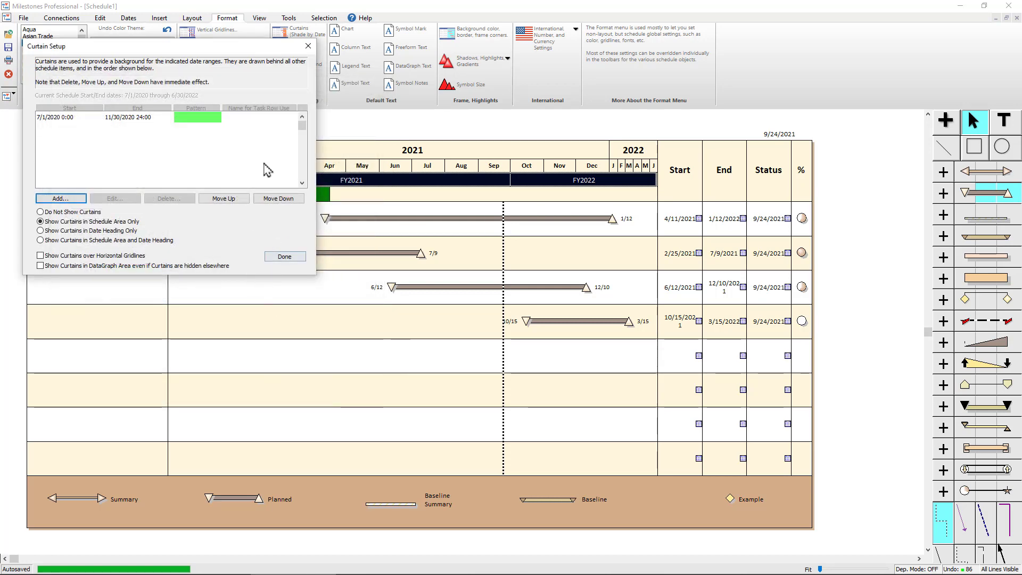
{"action": "left_click_drag", "start_coordinate": [215, 49], "coordinate": [398, 218]}
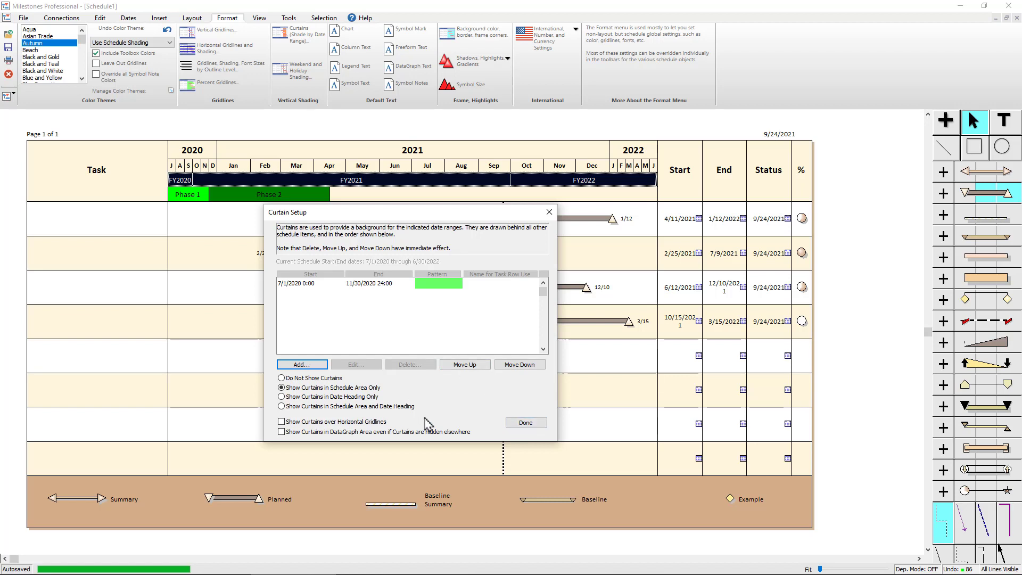
{"action": "left_click", "coordinate": [520, 422]}
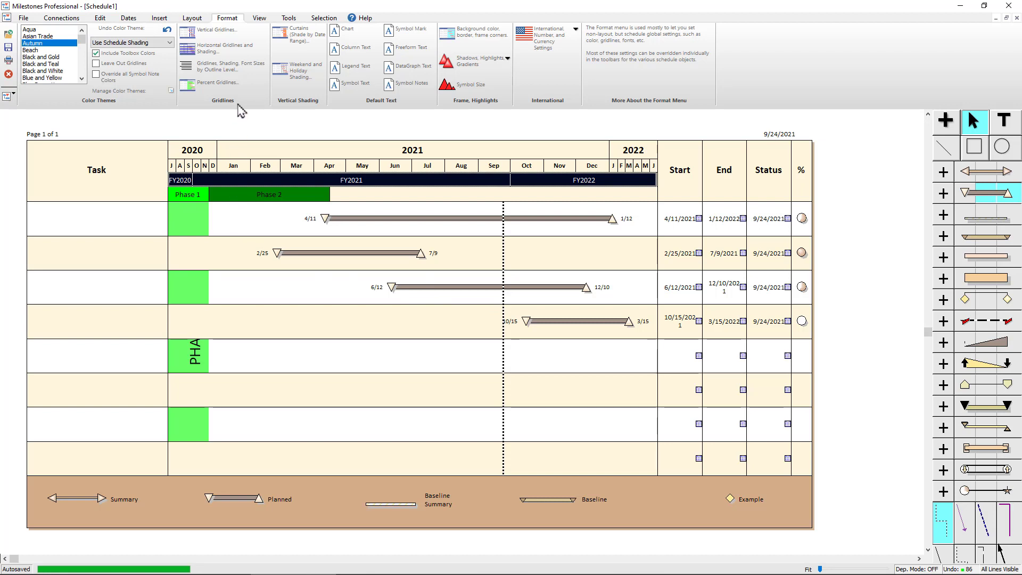
Set the curtains to show over the horizontal gridlines
{"action": "left_click", "coordinate": [298, 47]}
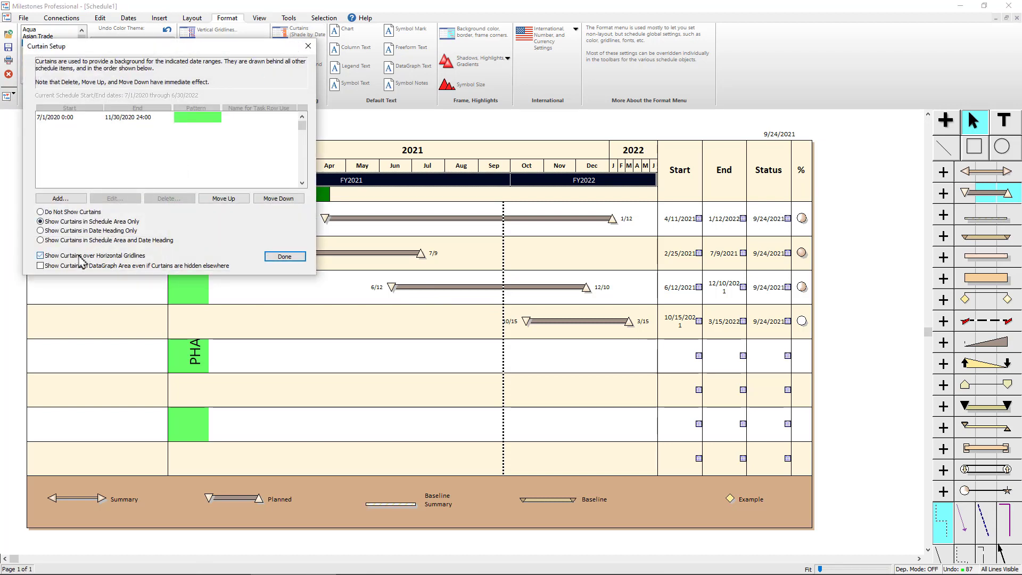
{"action": "left_click", "coordinate": [79, 256]}
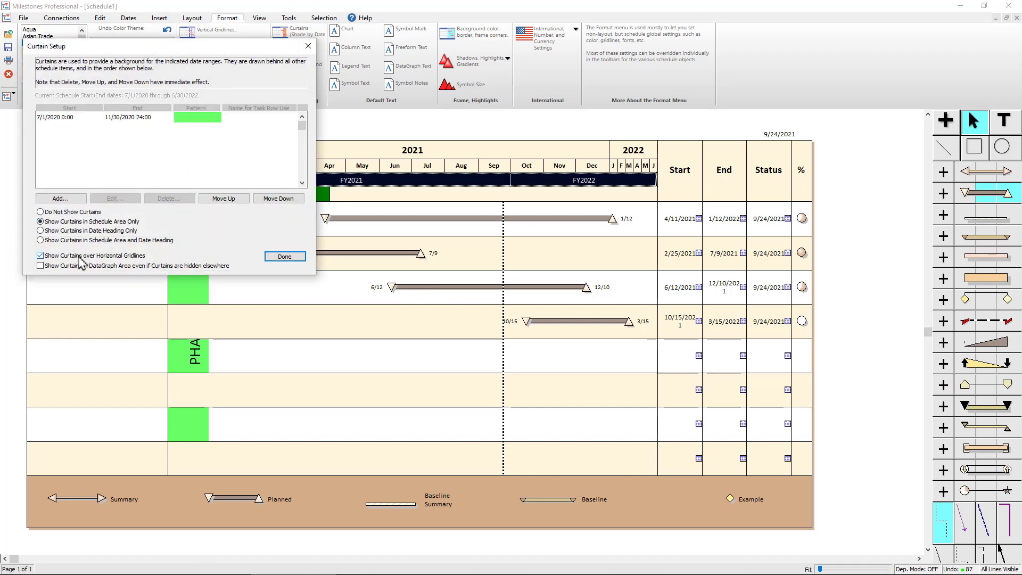
{"action": "left_click", "coordinate": [284, 257]}
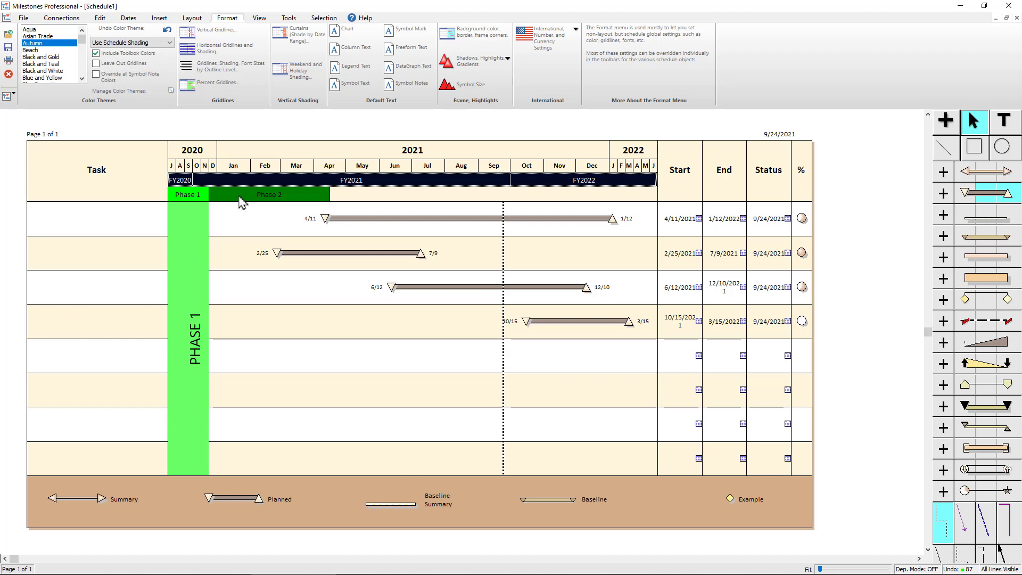
Delete the PHASE 1 curtain from the curtain setup
{"action": "left_click", "coordinate": [302, 45]}
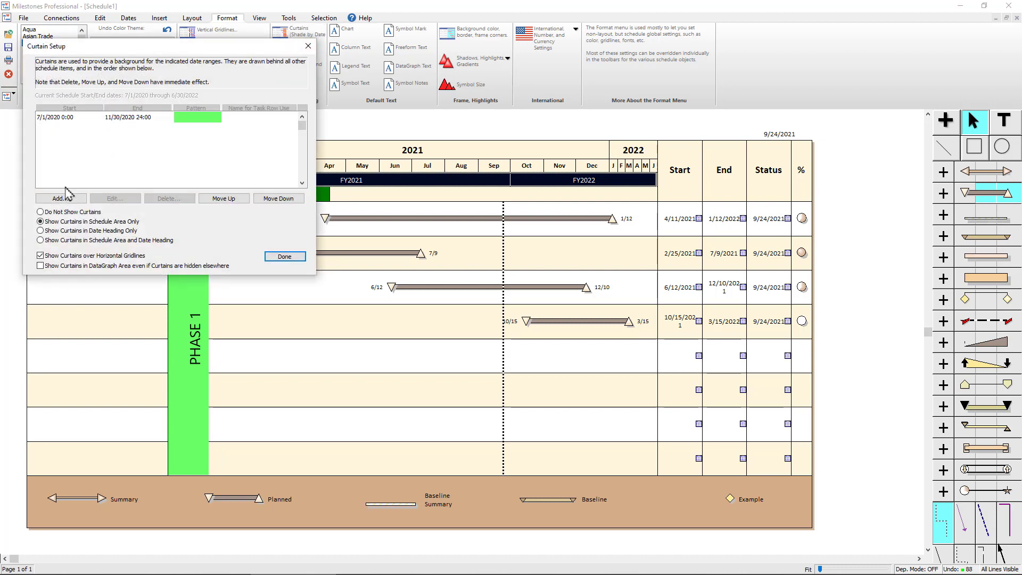
{"action": "left_click", "coordinate": [126, 118]}
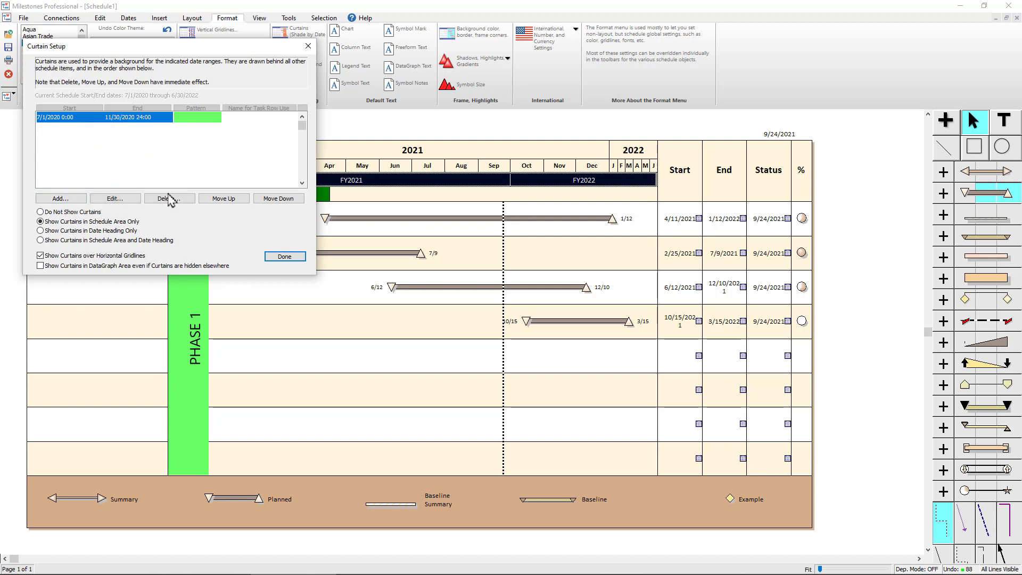
{"action": "left_click", "coordinate": [183, 202]}
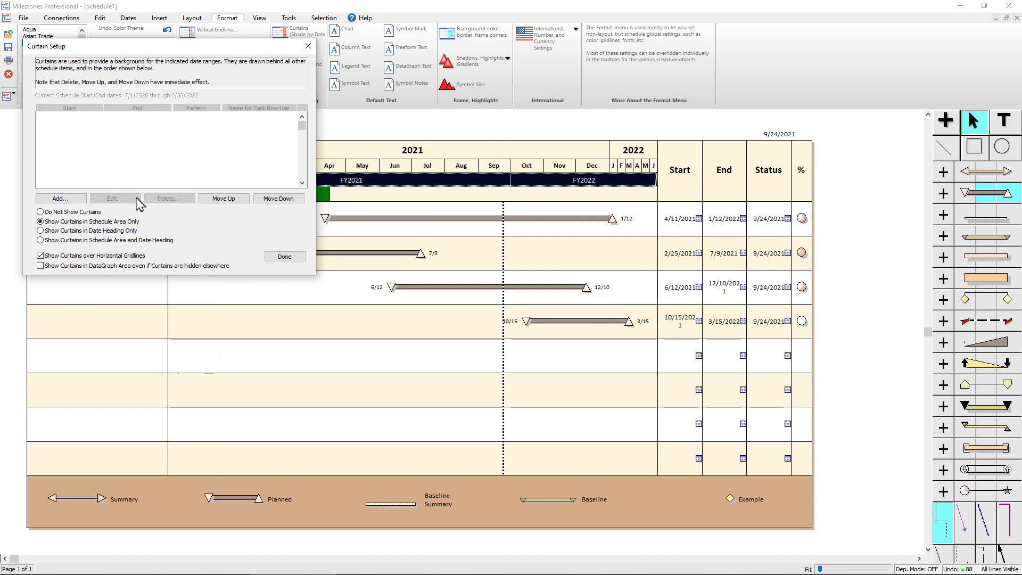
Add an unnamed recurring curtain that repeats for 3 months every 6 months
{"action": "left_click", "coordinate": [60, 199]}
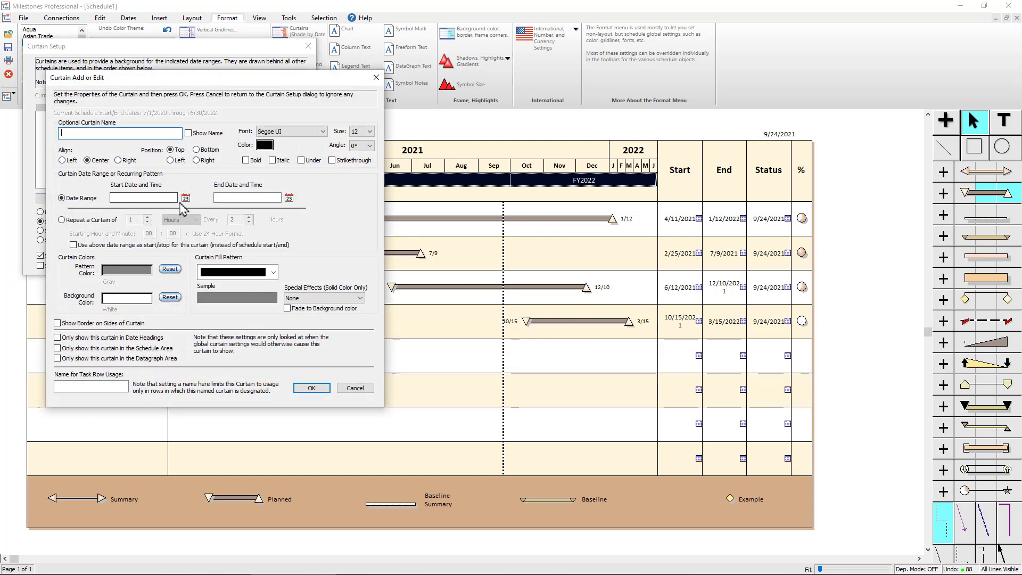
{"action": "left_click", "coordinate": [103, 220]}
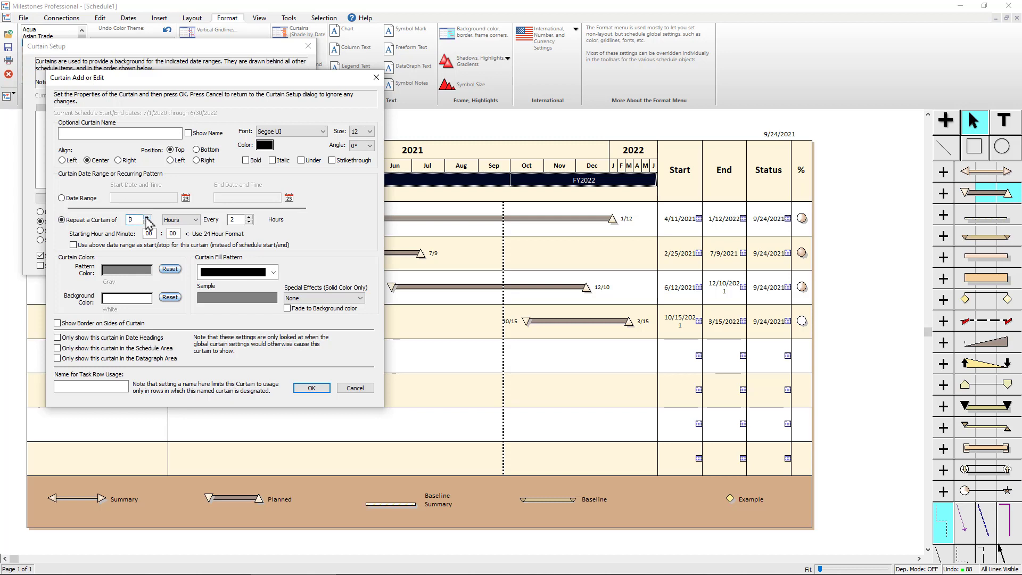
{"action": "left_click", "coordinate": [189, 220]}
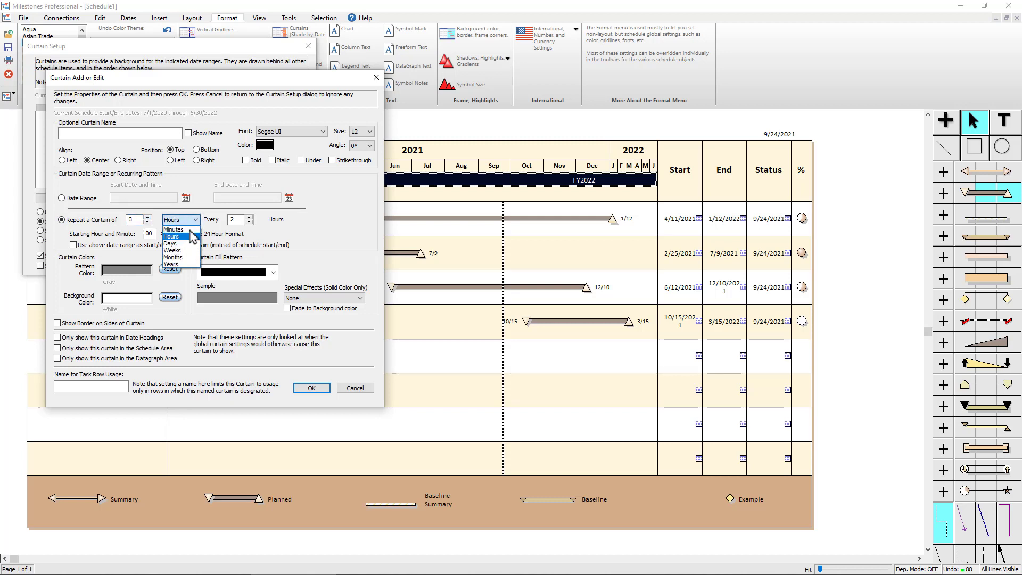
{"action": "left_click", "coordinate": [183, 258]}
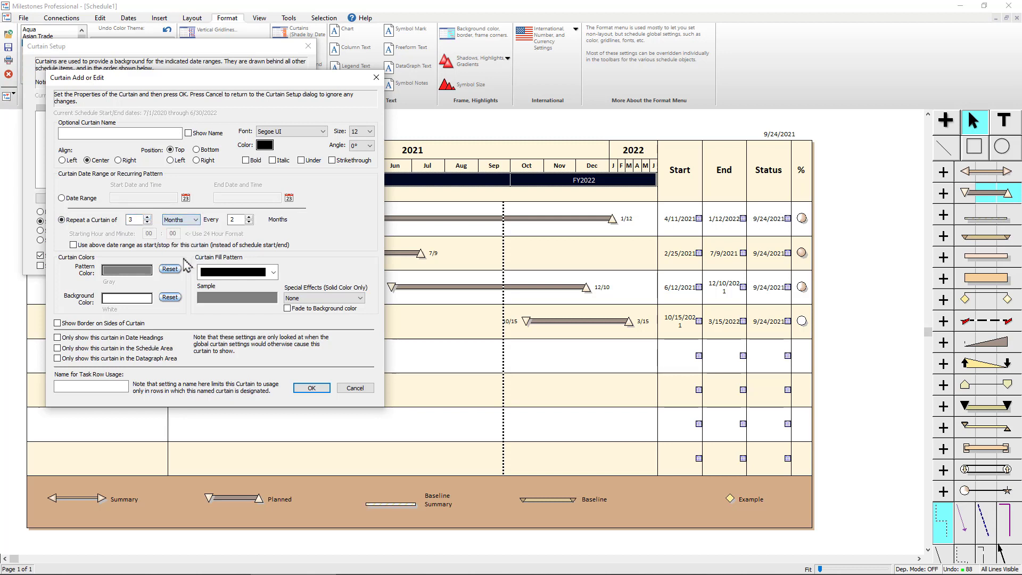
{"action": "left_click", "coordinate": [249, 218]}
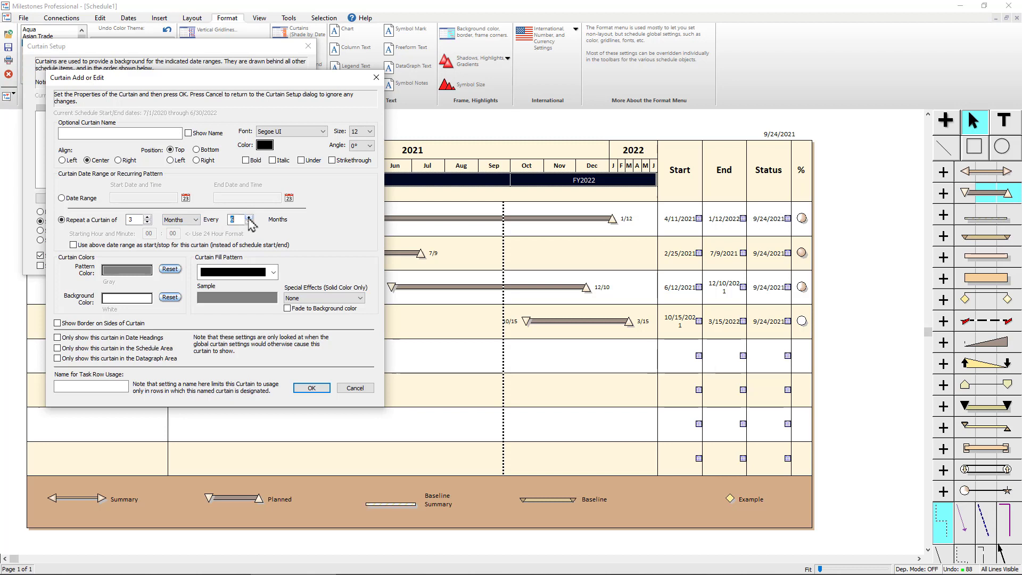
{"action": "double_click", "coordinate": [230, 222]}
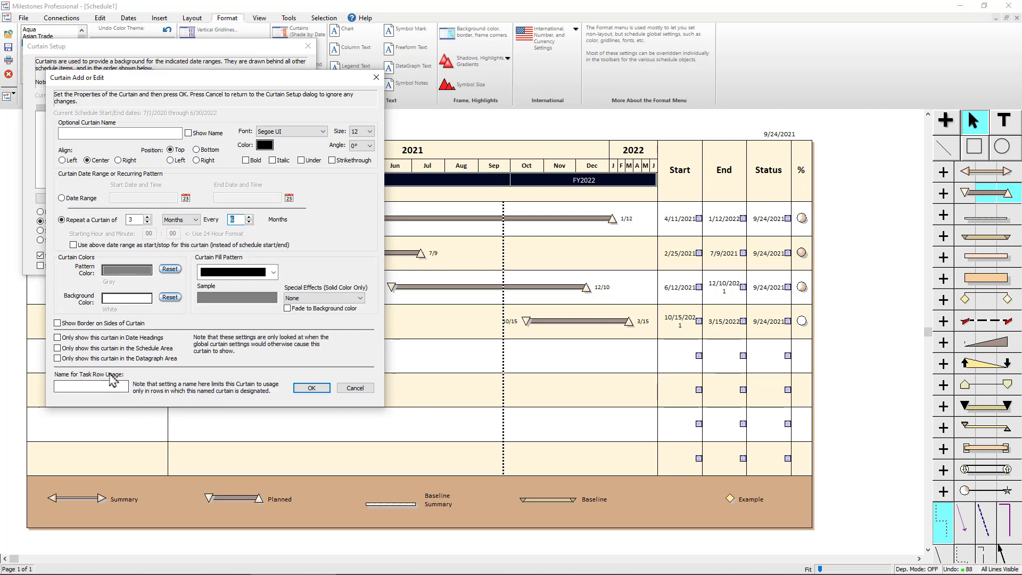
Set the recurring curtain's pattern color to Lt Silver and apply it to the schedule
{"action": "left_click", "coordinate": [134, 278]}
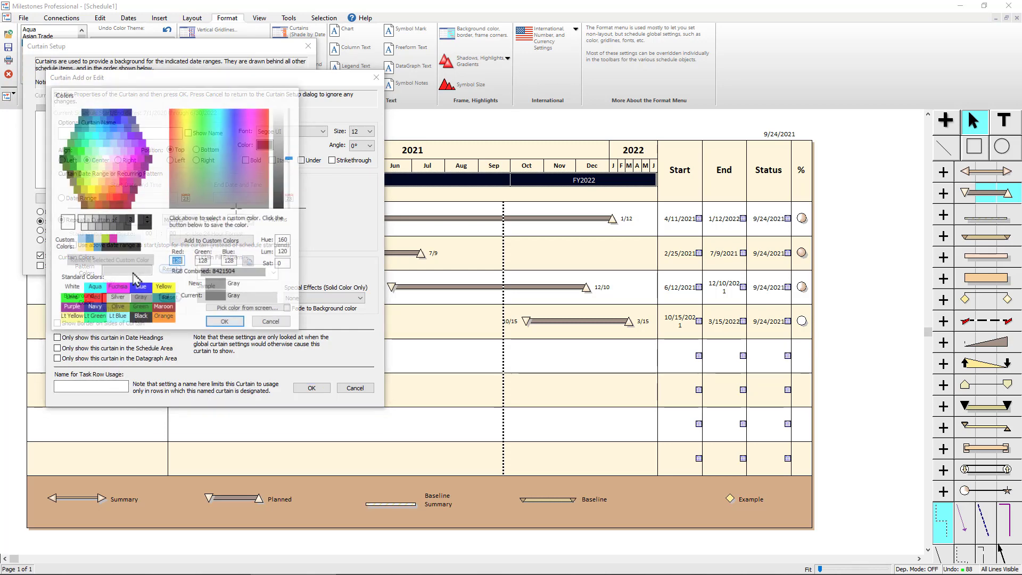
{"action": "left_click", "coordinate": [92, 220]}
{"action": "left_click", "coordinate": [225, 323]}
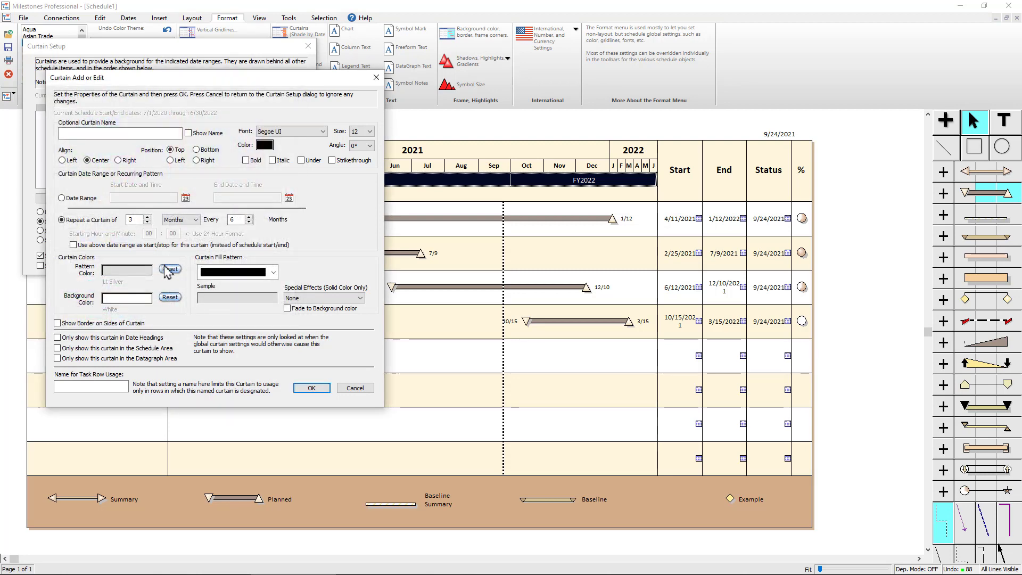
{"action": "left_click", "coordinate": [326, 389]}
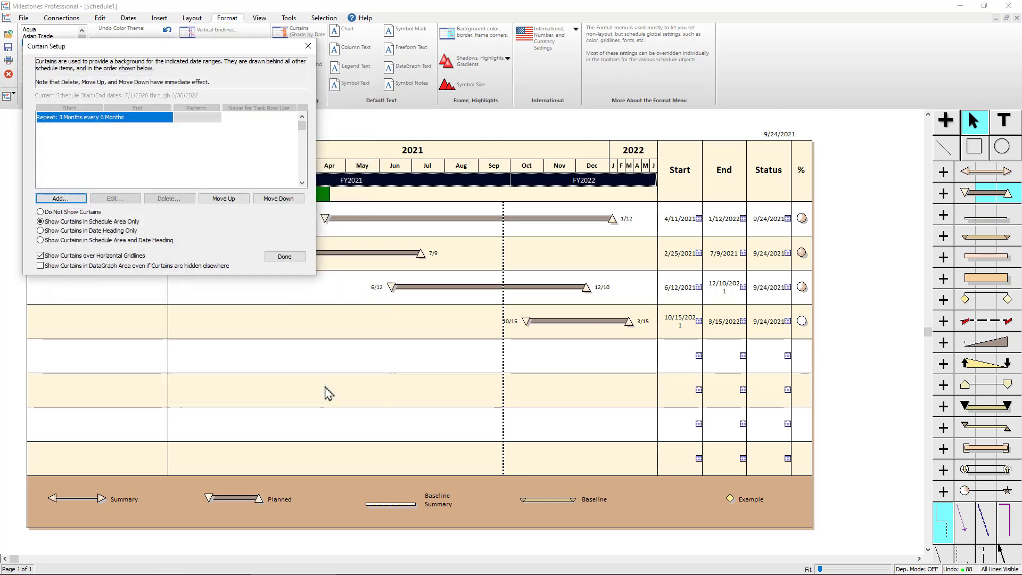
{"action": "left_click", "coordinate": [286, 258]}
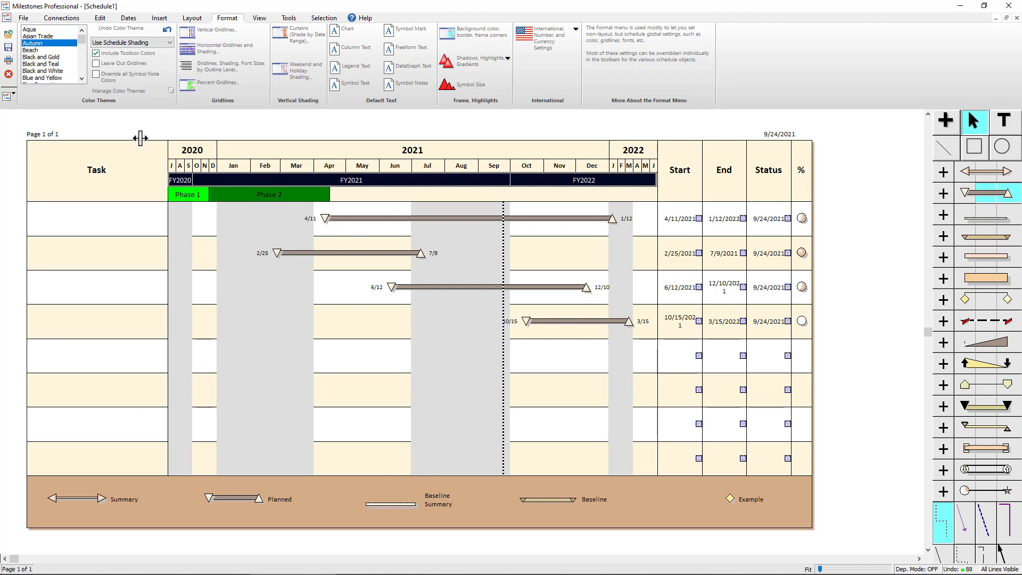
Turn off the display of all curtains with the Do Not Show Curtains option
{"action": "left_click", "coordinate": [301, 41]}
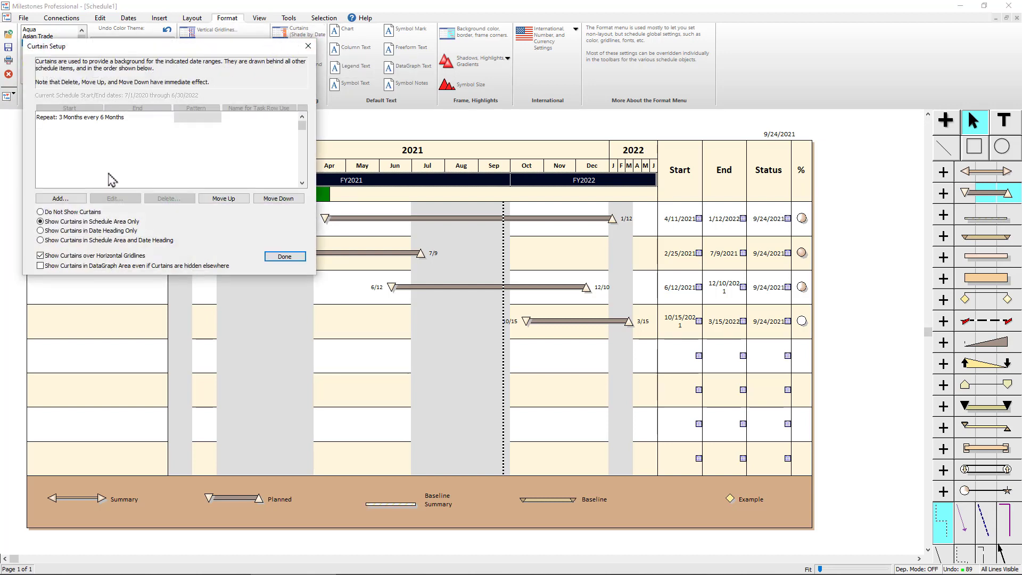
{"action": "left_click", "coordinate": [83, 212]}
{"action": "left_click", "coordinate": [289, 258]}
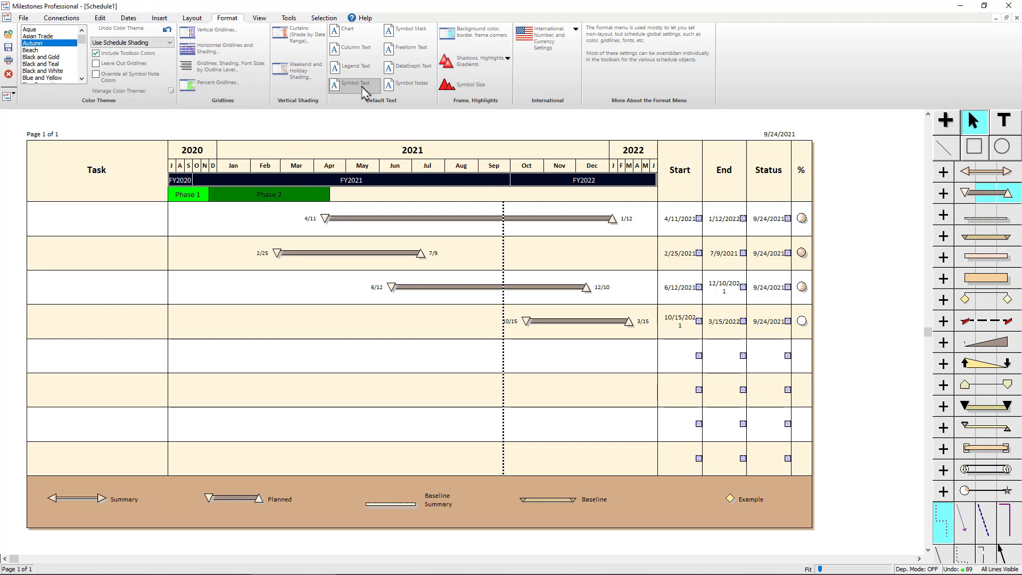
Set the default font size for symbol text and dates to 14
{"action": "left_click", "coordinate": [364, 93]}
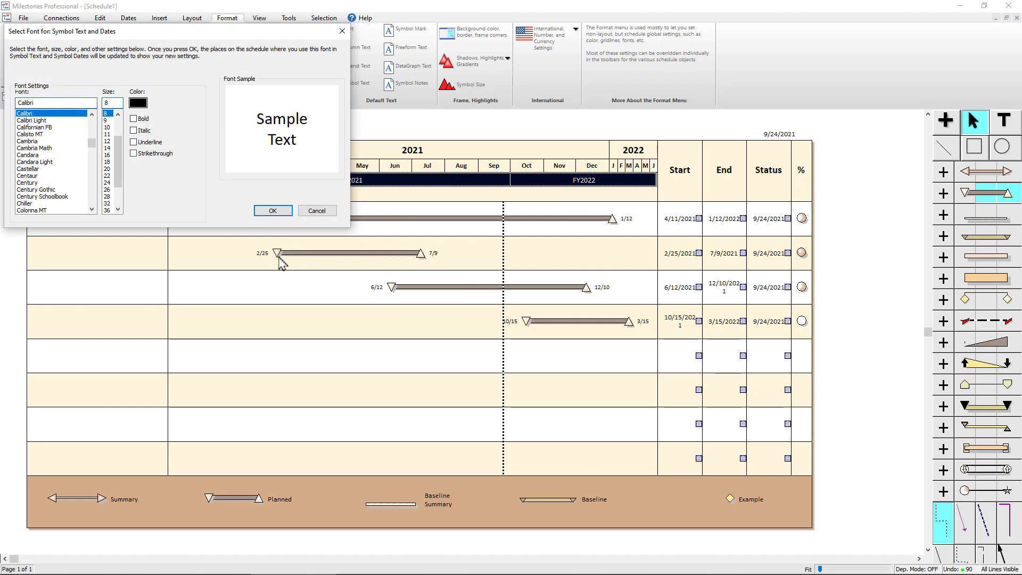
{"action": "left_click", "coordinate": [107, 148]}
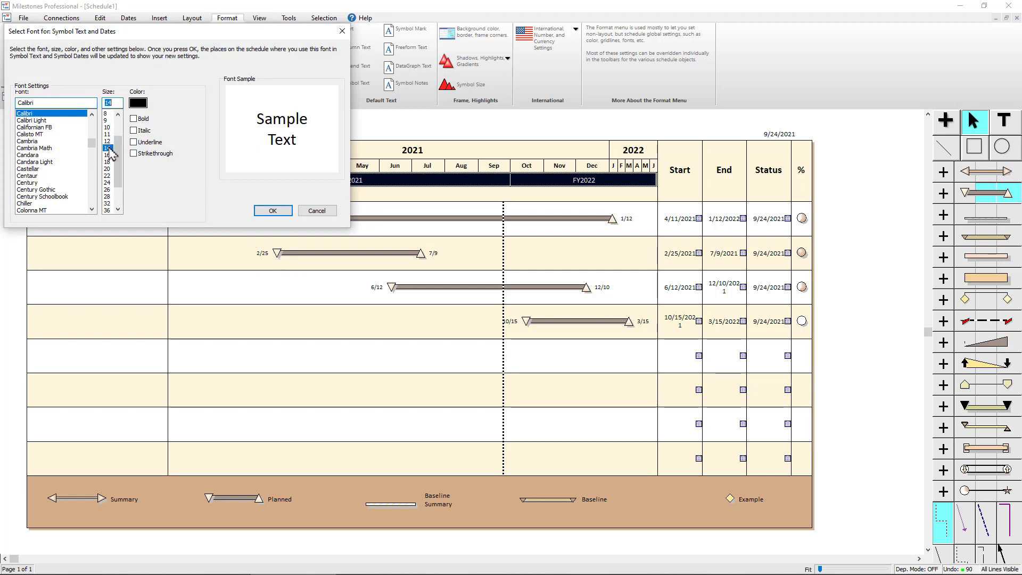
{"action": "left_click", "coordinate": [277, 212]}
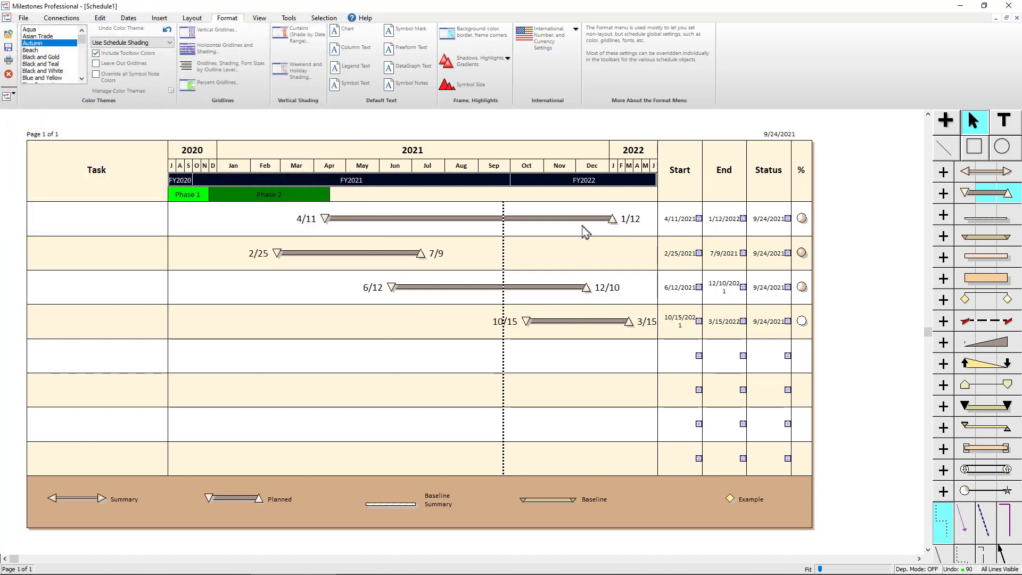
Reduce the default font size for symbol text and dates to 10
{"action": "left_click", "coordinate": [351, 84]}
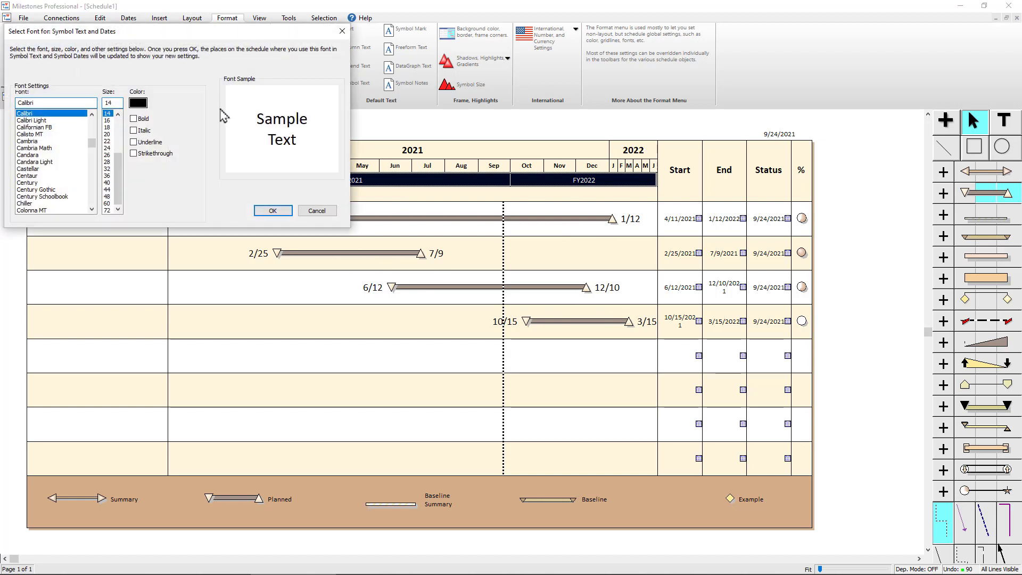
{"action": "scroll", "coordinate": [109, 160], "scroll_direction": "up", "scroll_amount": 2}
{"action": "left_click", "coordinate": [108, 121]}
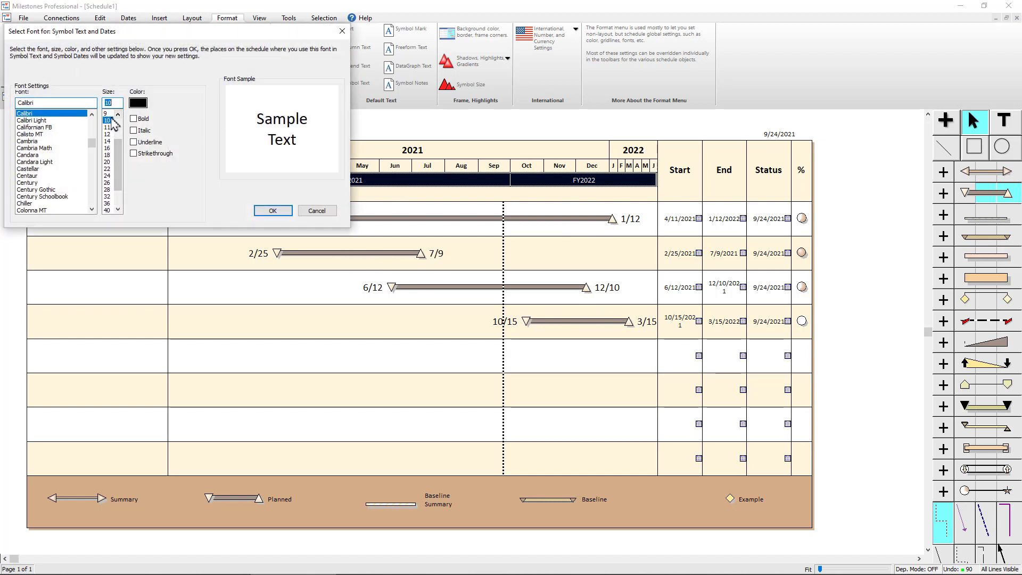
{"action": "left_click", "coordinate": [276, 210]}
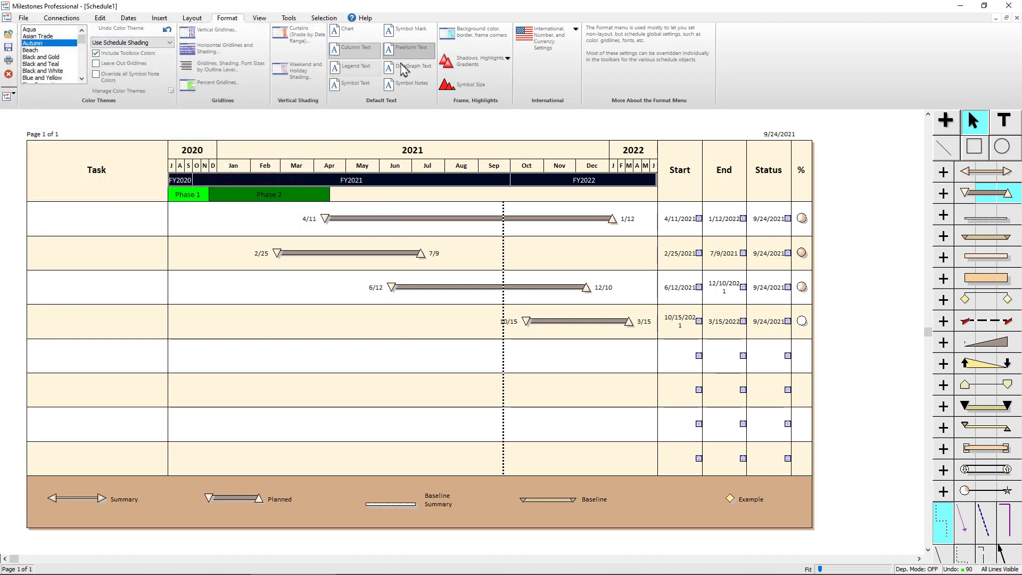
Override the date font size to 16 on both the start and end symbols of the second-row bar
{"action": "left_click", "coordinate": [278, 255]}
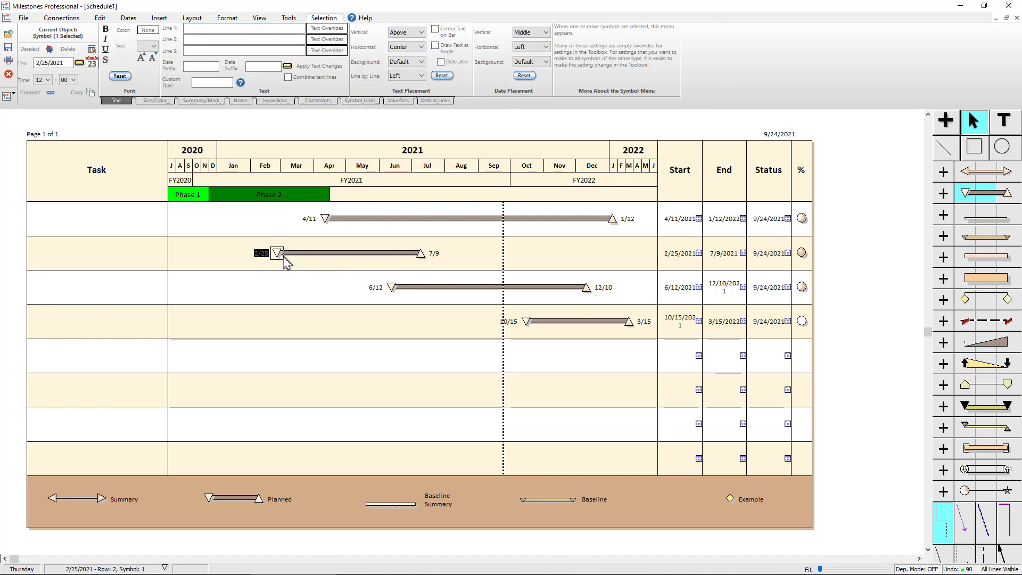
{"action": "left_click", "coordinate": [423, 254]}
{"action": "left_click", "coordinate": [277, 255]}
{"action": "left_click", "coordinate": [153, 46]}
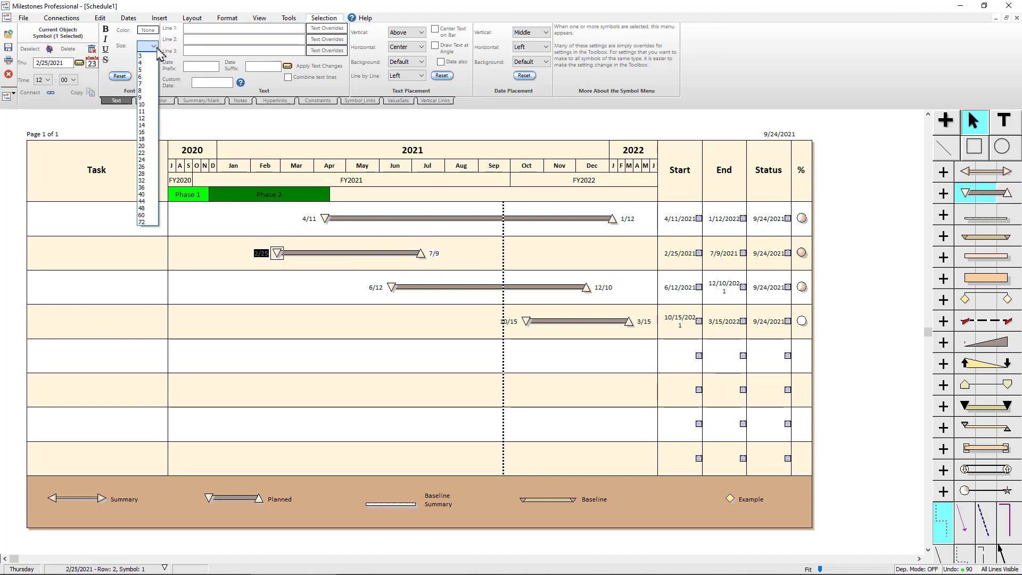
{"action": "left_click", "coordinate": [153, 132]}
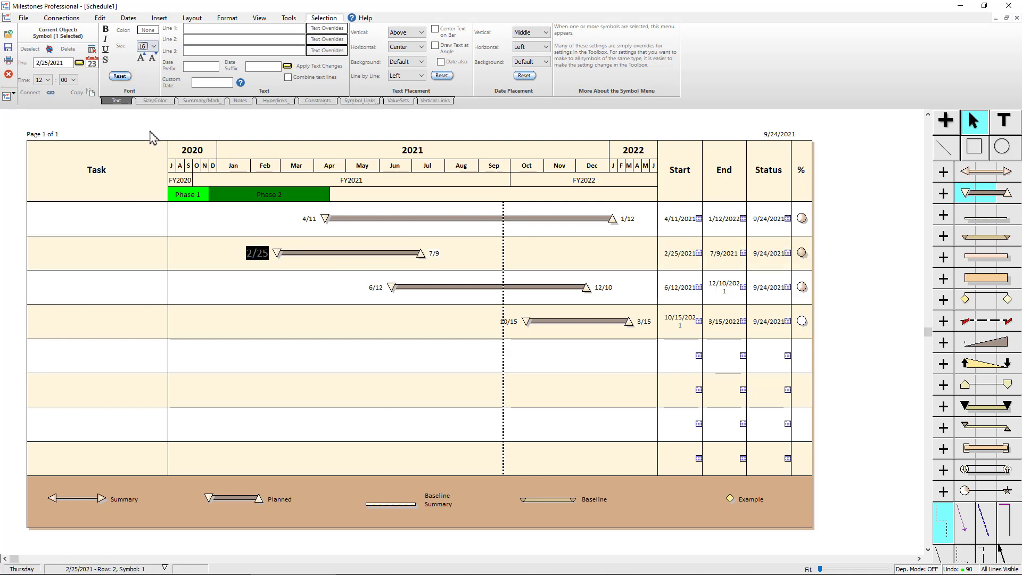
{"action": "left_click", "coordinate": [428, 257]}
{"action": "left_click", "coordinate": [153, 46]}
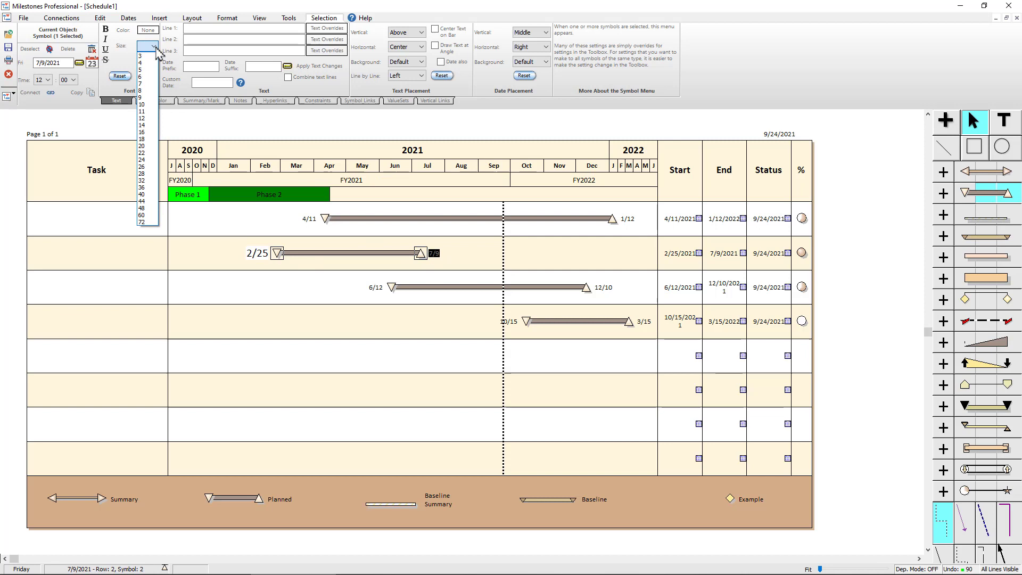
{"action": "left_click", "coordinate": [153, 133]}
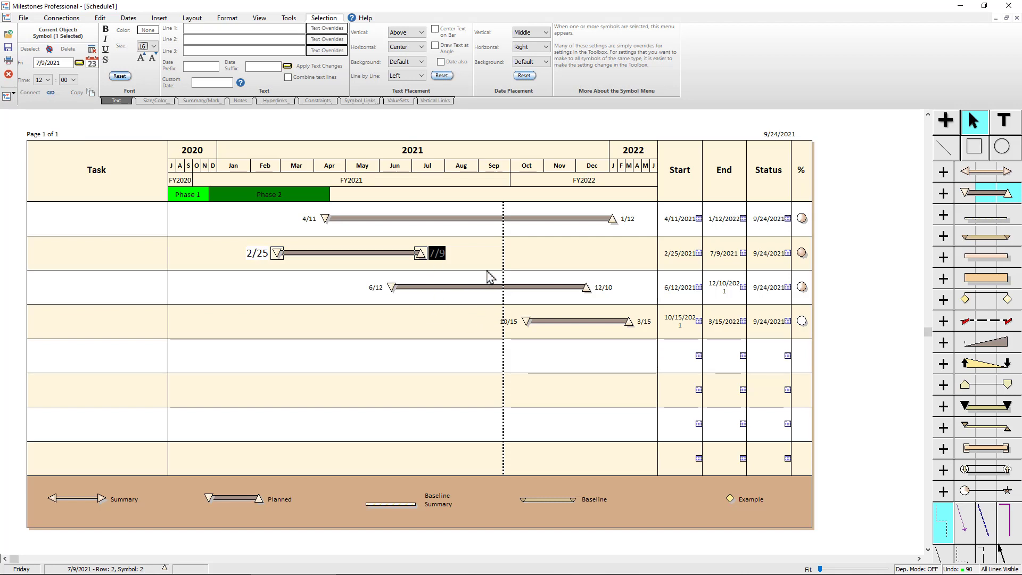
Set the default symbol text and dates font size to 11 for the whole schedule
{"action": "left_click", "coordinate": [226, 18]}
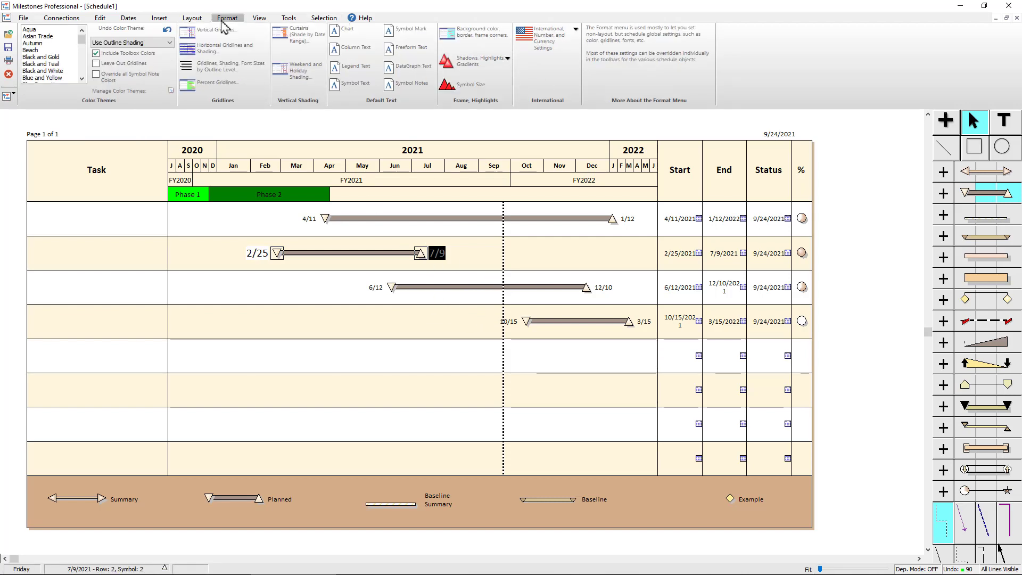
{"action": "left_click", "coordinate": [356, 84]}
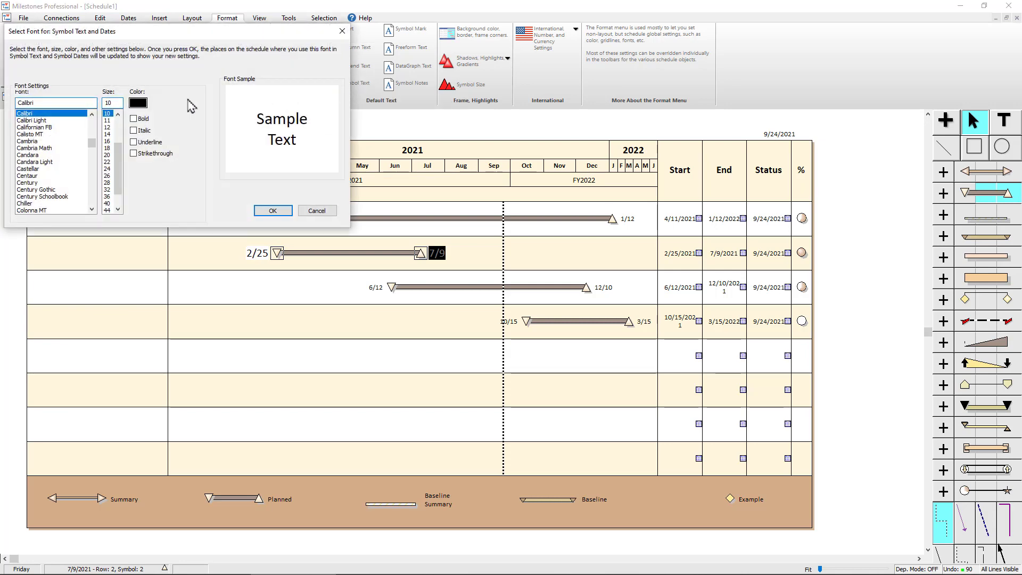
{"action": "left_click", "coordinate": [119, 115]}
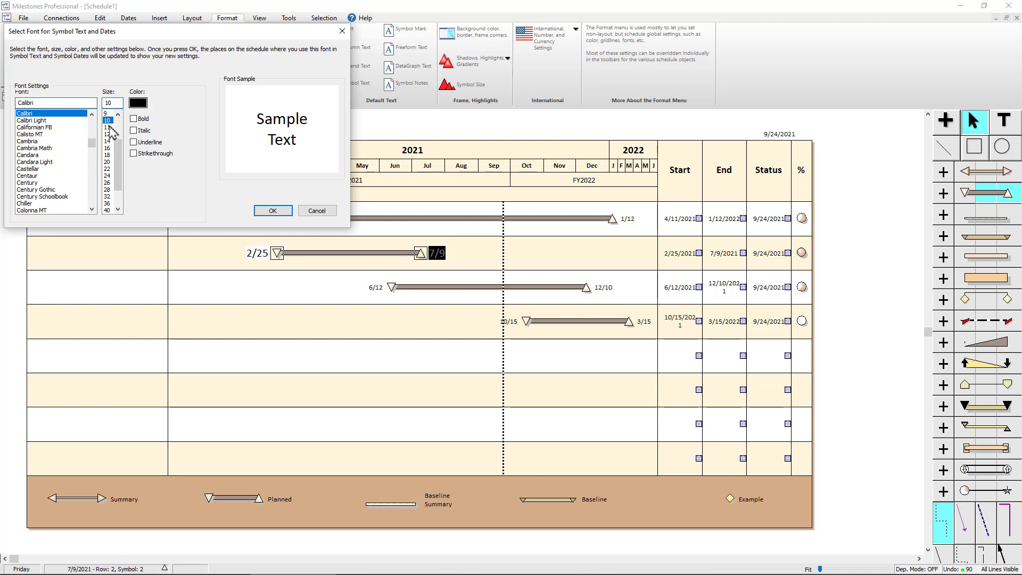
{"action": "left_click", "coordinate": [109, 127]}
{"action": "left_click", "coordinate": [272, 210]}
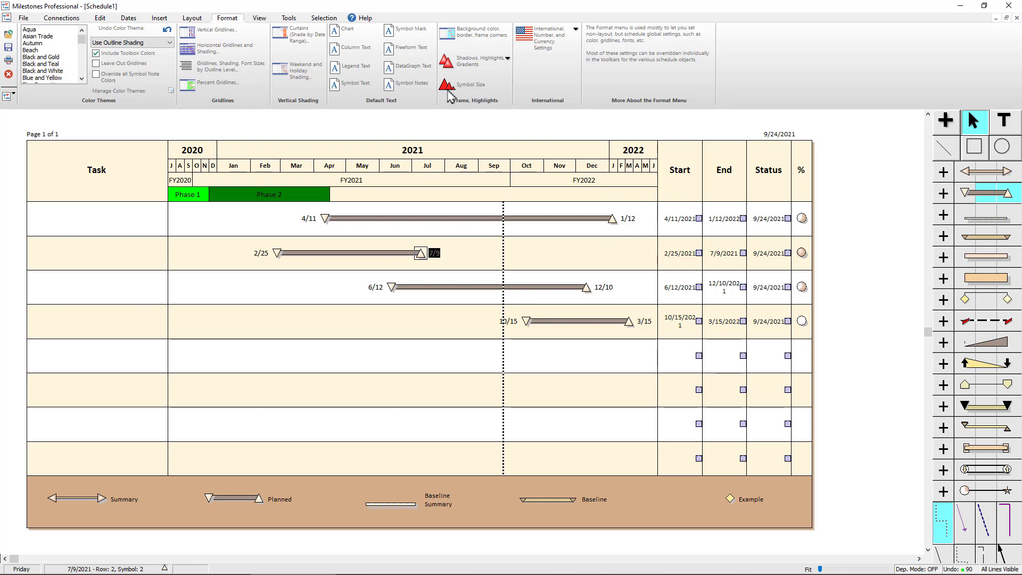
Set the default column text font size to 8
{"action": "left_click", "coordinate": [355, 53]}
{"action": "left_click", "coordinate": [120, 113]}
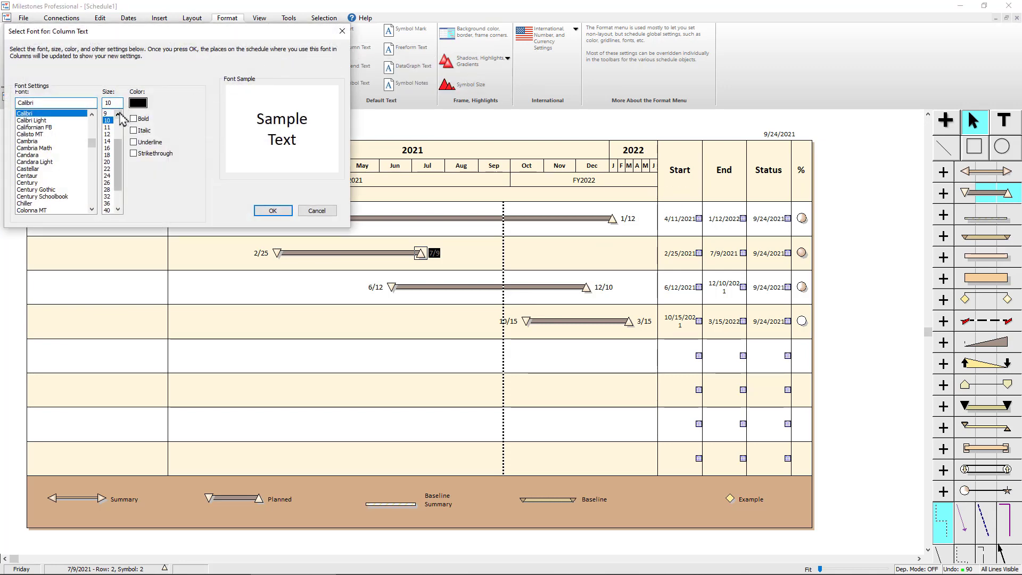
{"action": "left_click", "coordinate": [120, 114]}
{"action": "left_click", "coordinate": [108, 113]}
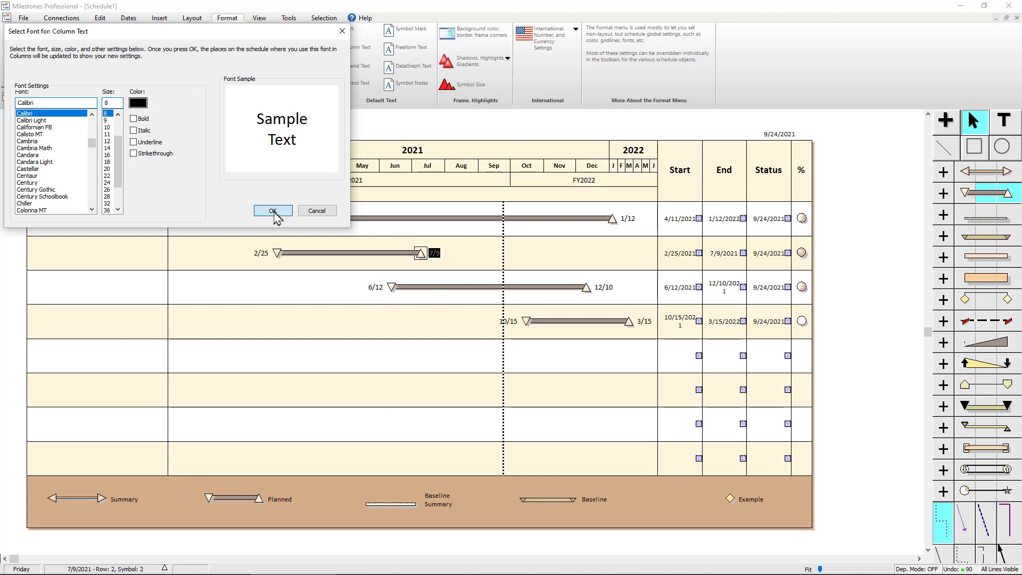
{"action": "left_click", "coordinate": [273, 211]}
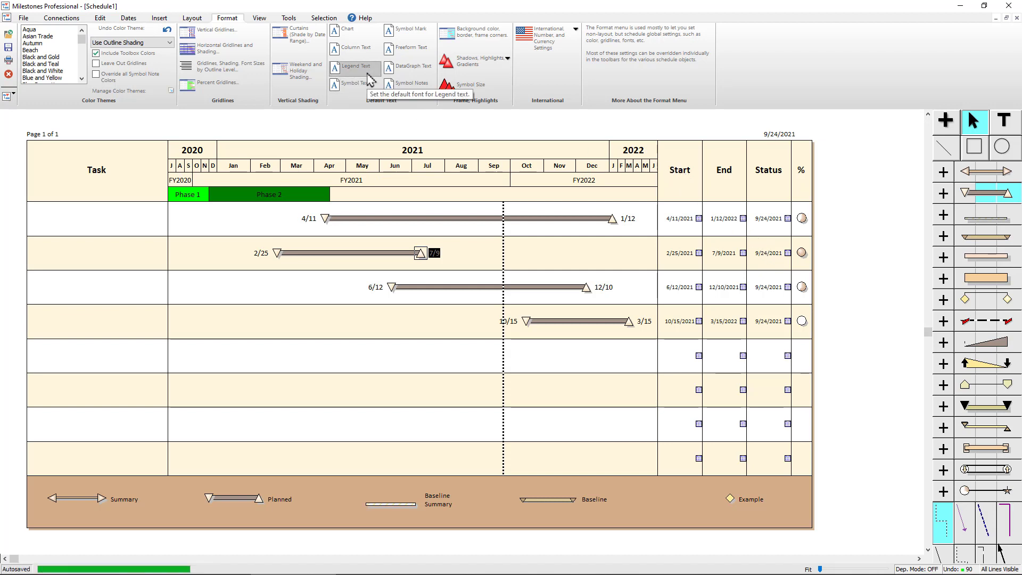
Set the Start column heading's font size to 12 and its background color to Lime
{"action": "left_click", "coordinate": [682, 173]}
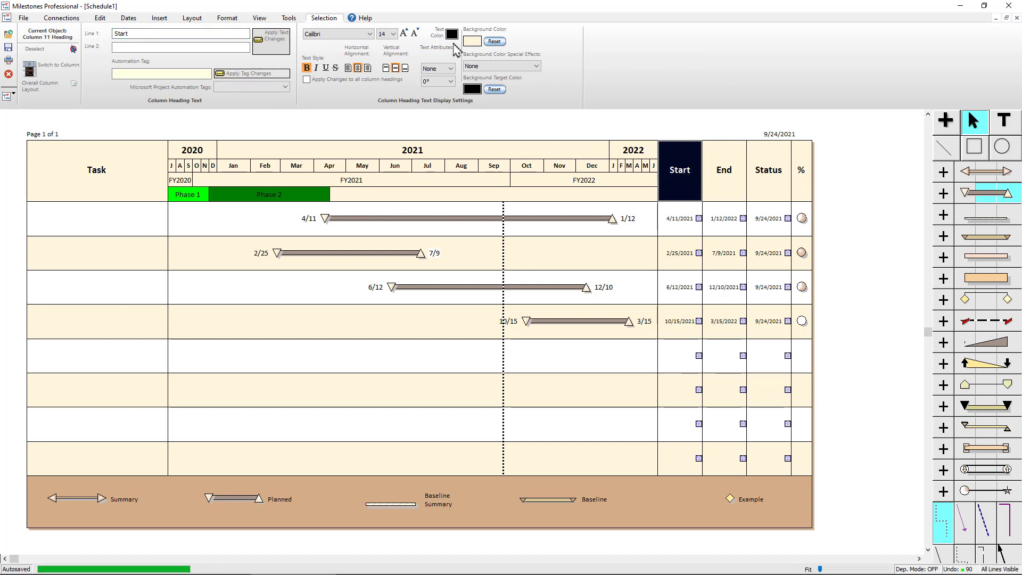
{"action": "left_click", "coordinate": [393, 34]}
{"action": "left_click", "coordinate": [385, 59]}
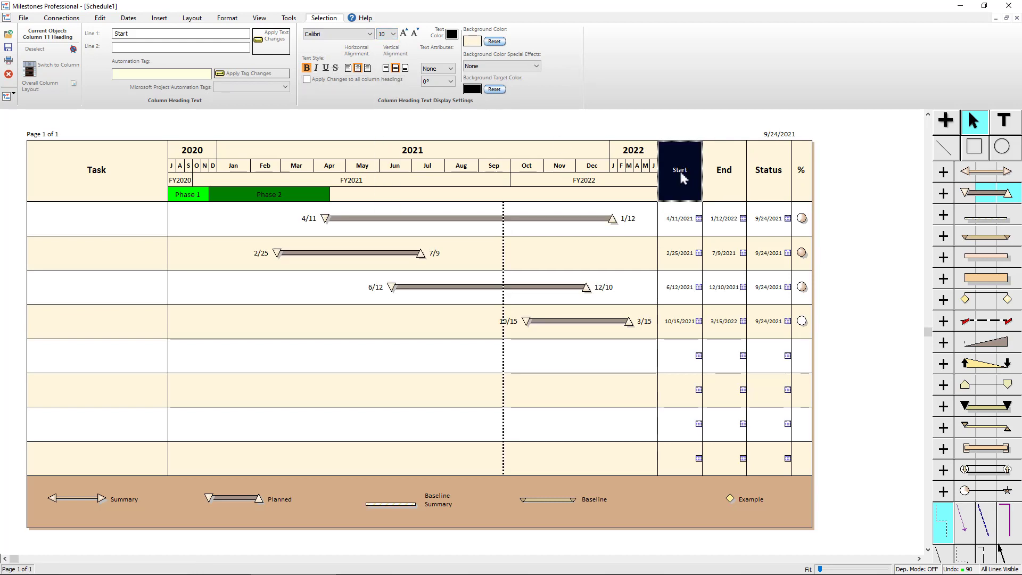
{"action": "left_click", "coordinate": [393, 34]}
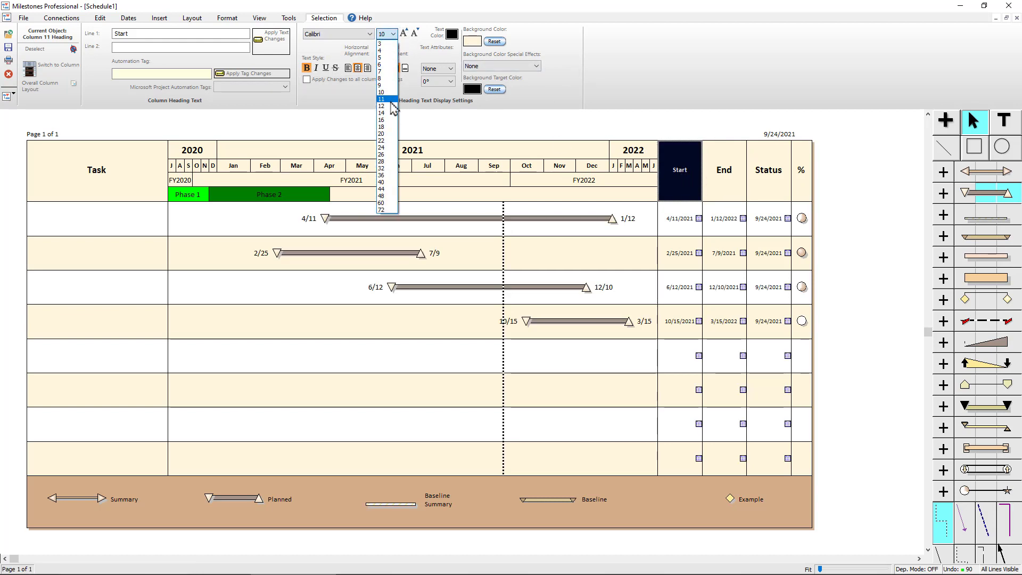
{"action": "left_click", "coordinate": [388, 93]}
{"action": "left_click", "coordinate": [472, 41]}
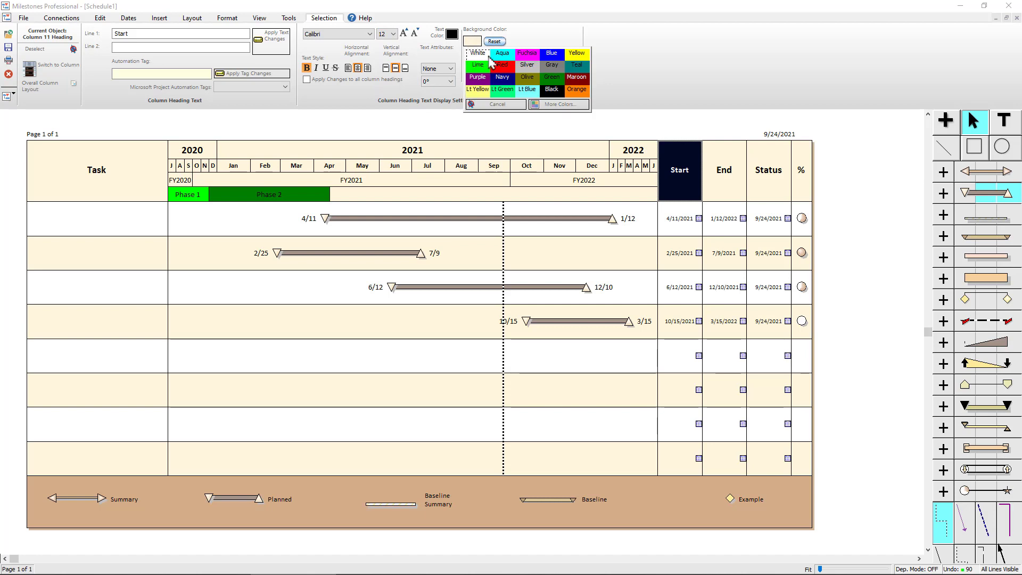
{"action": "left_click", "coordinate": [477, 65]}
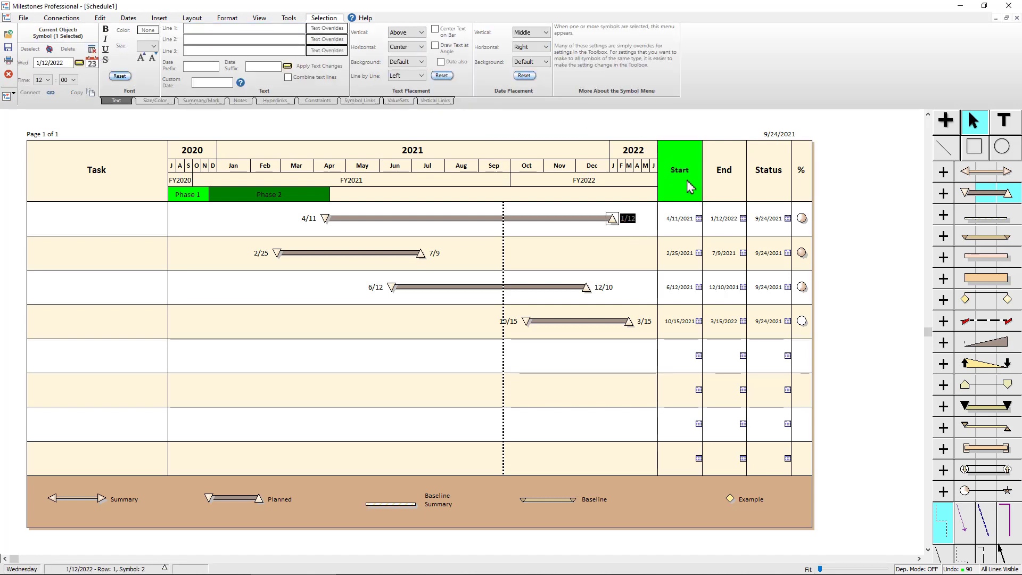
Starting from the Start heading, apply font size 14 and a Silver background to all column headings
{"action": "left_click", "coordinate": [687, 176]}
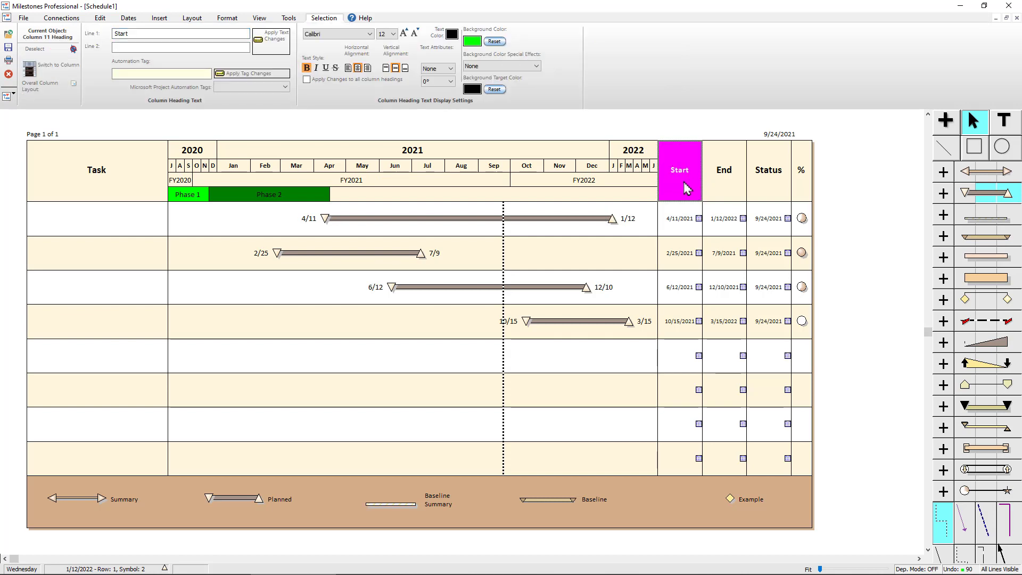
{"action": "left_click", "coordinate": [312, 83]}
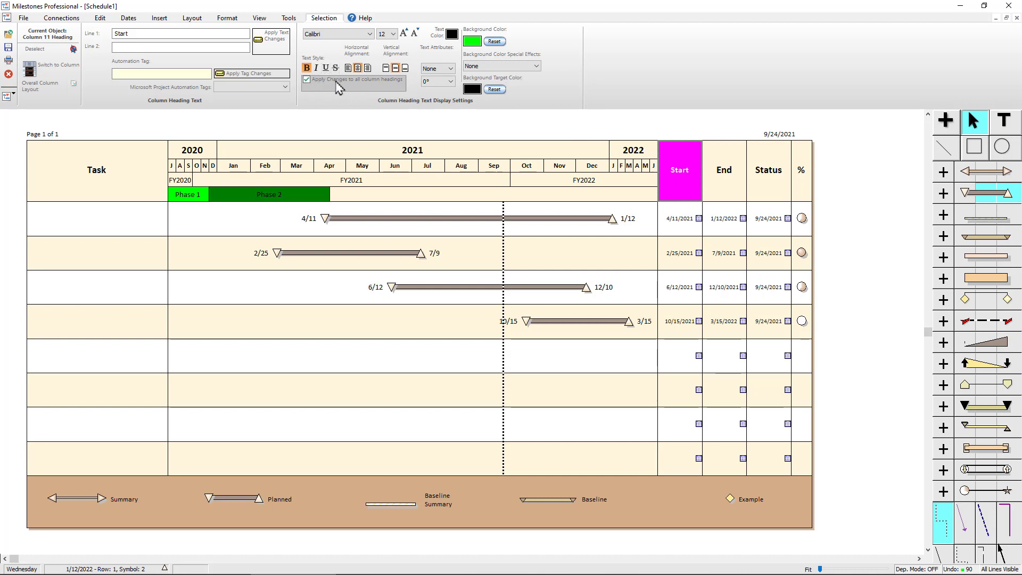
{"action": "left_click", "coordinate": [393, 34]}
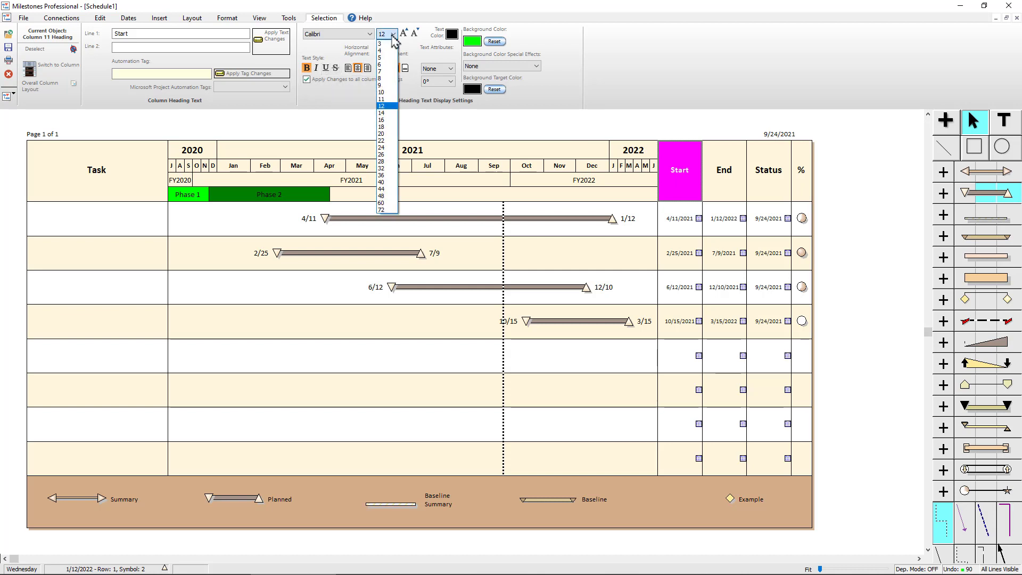
{"action": "left_click", "coordinate": [392, 114]}
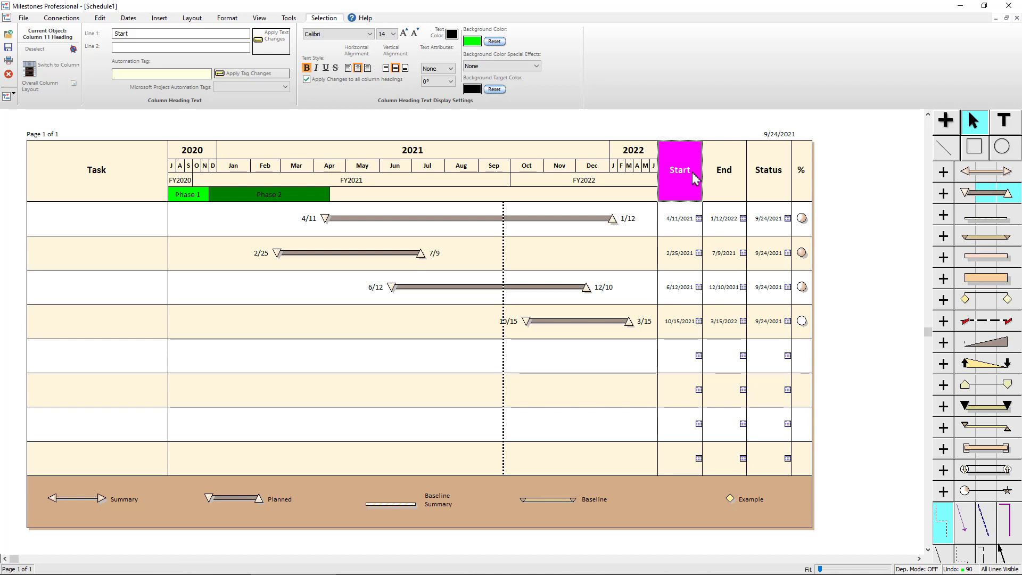
{"action": "left_click", "coordinate": [472, 41]}
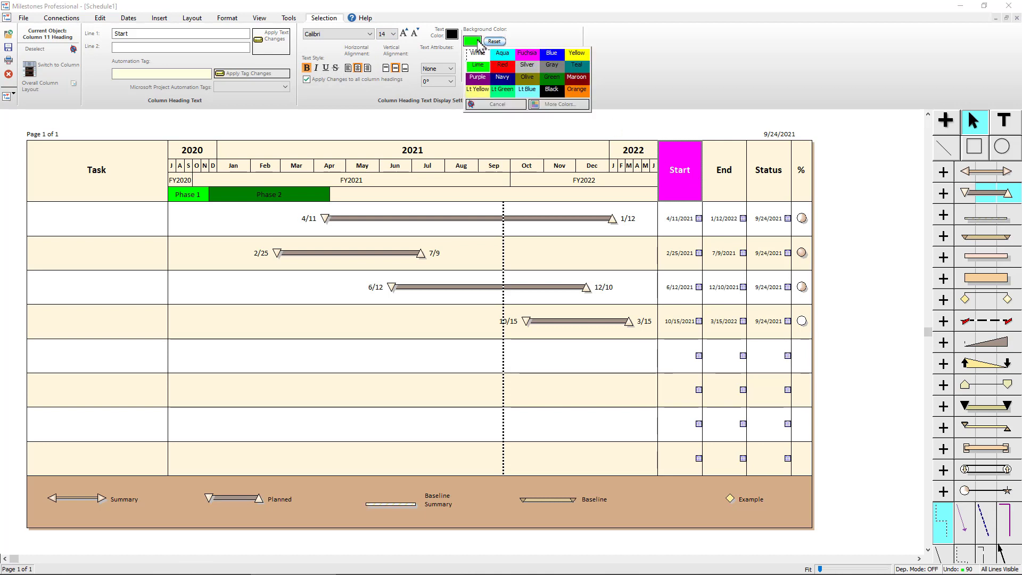
{"action": "left_click", "coordinate": [530, 68]}
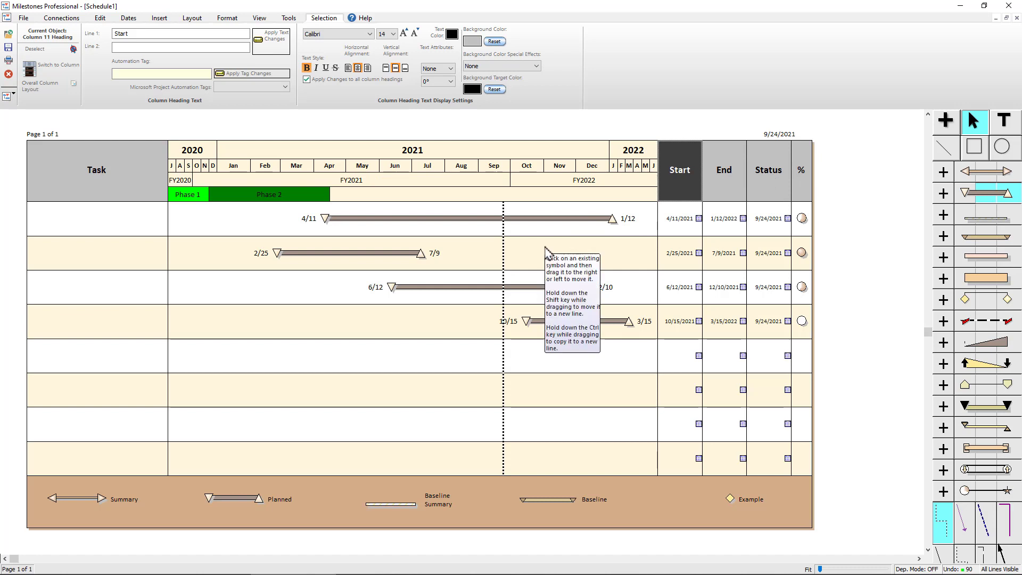
Remove all symbol highlights and all shadows from the schedule
{"action": "left_click", "coordinate": [227, 18]}
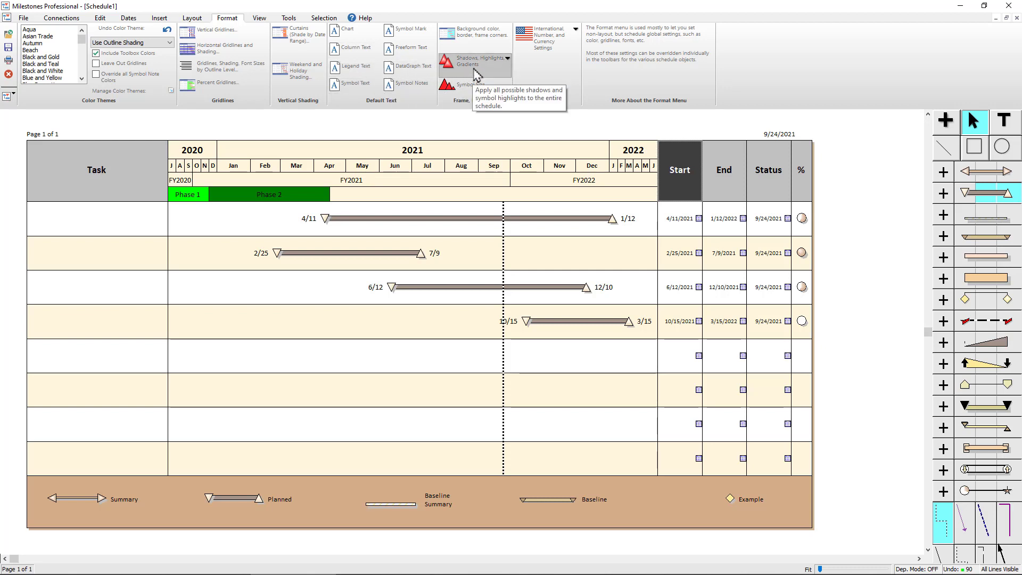
{"action": "left_click", "coordinate": [505, 66]}
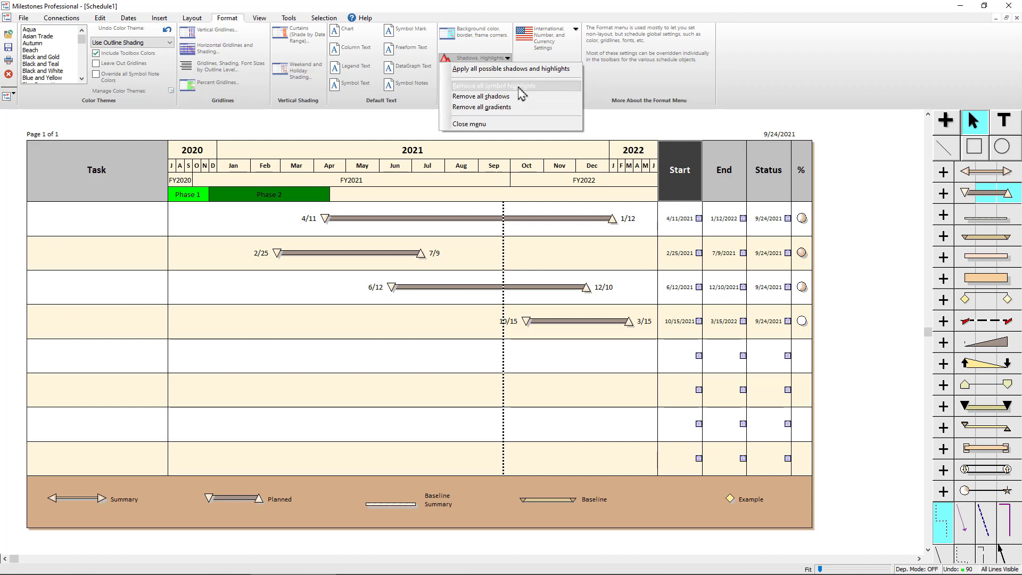
{"action": "left_click", "coordinate": [477, 87]}
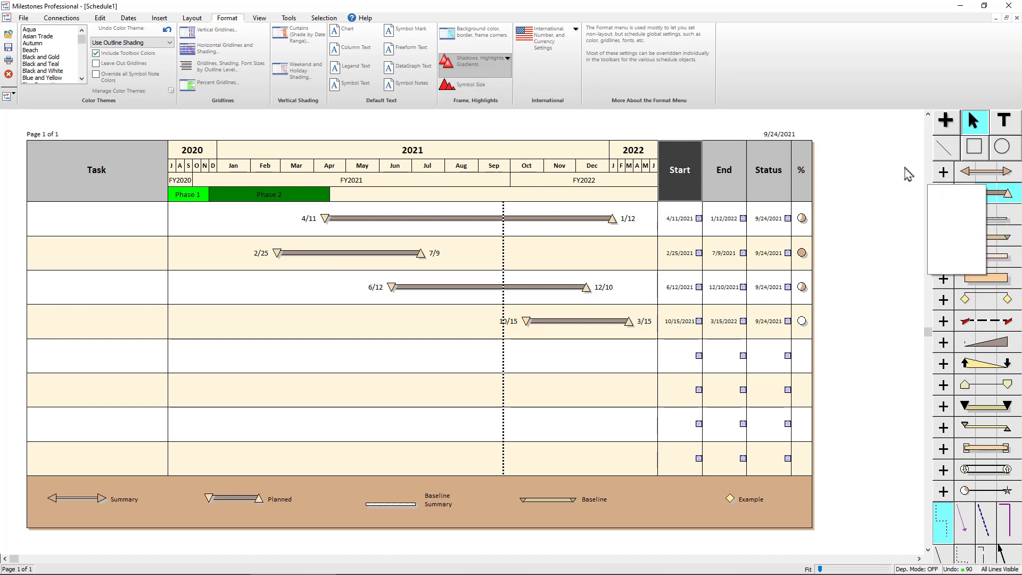
{"action": "left_click", "coordinate": [480, 69]}
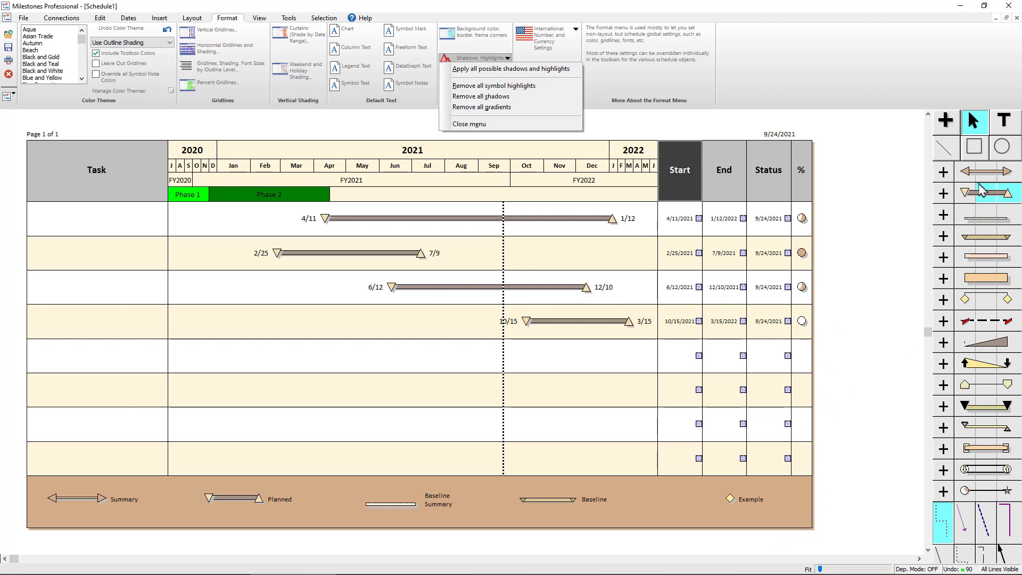
{"action": "left_click", "coordinate": [478, 98]}
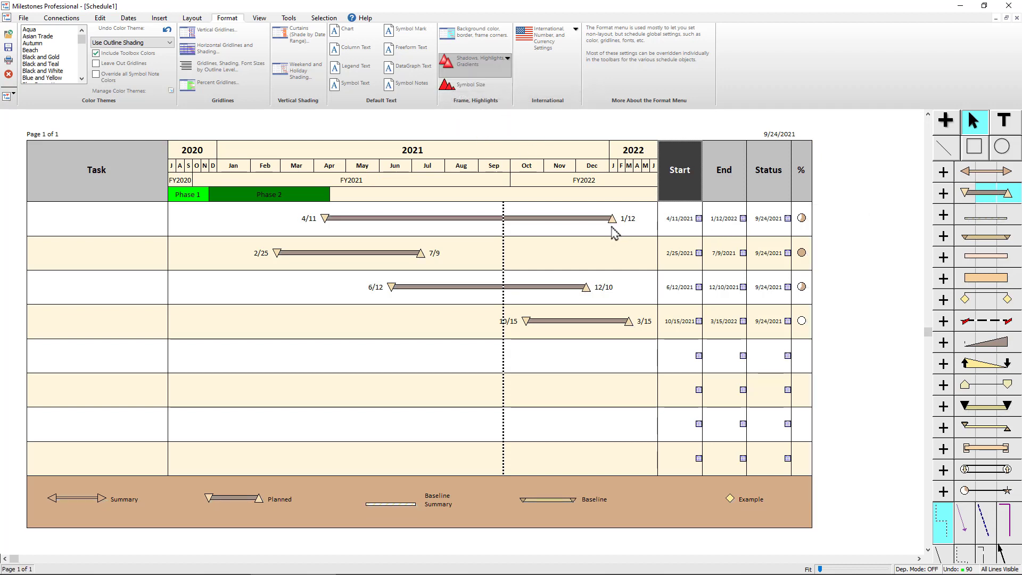
Remove all gradients from the schedule
{"action": "left_click", "coordinate": [479, 61]}
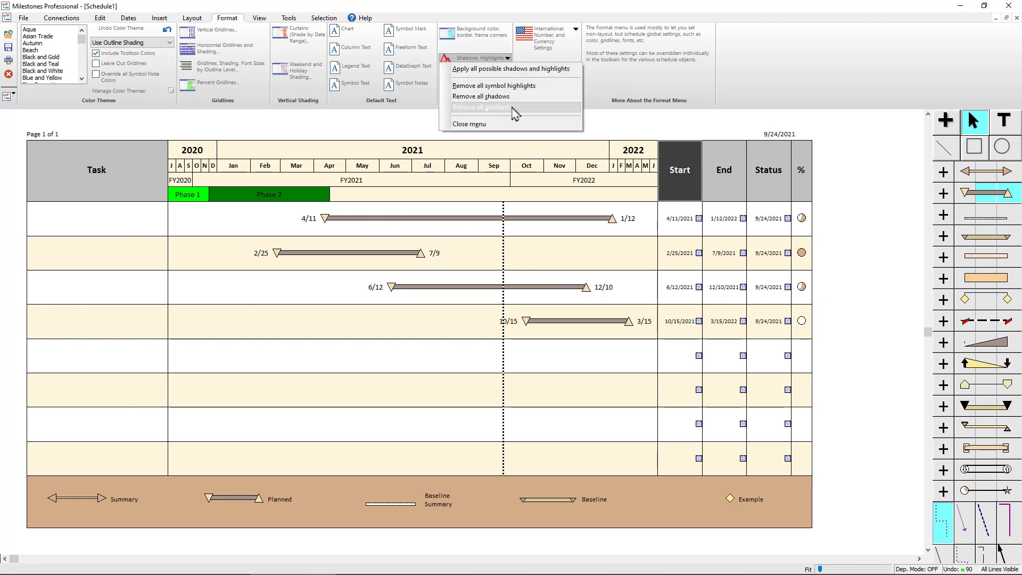
{"action": "left_click", "coordinate": [480, 108]}
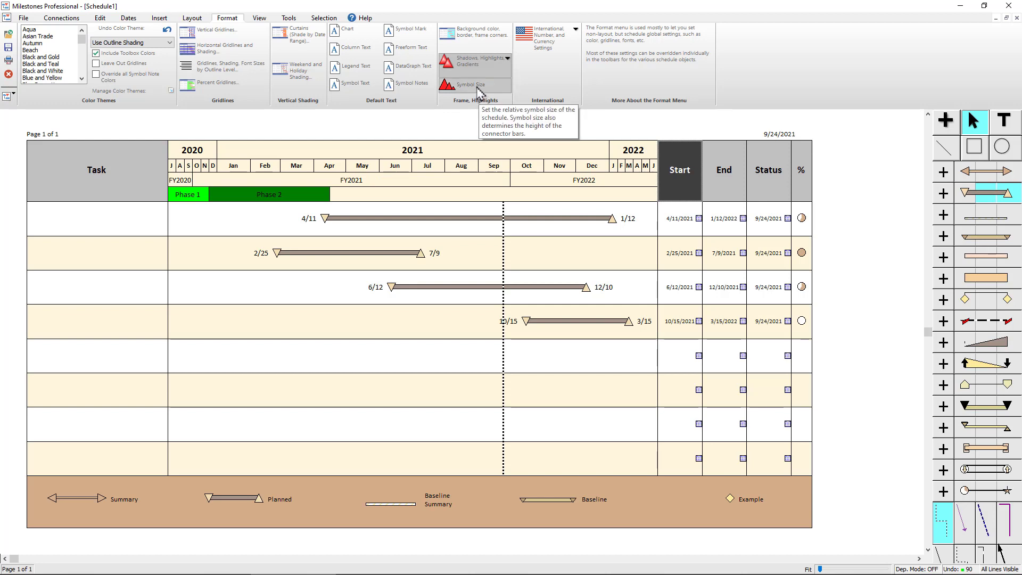
Try the schedule-wide symbol sizes 1.50 and 1.75, and set the size back to 1.0
{"action": "left_click", "coordinate": [479, 92]}
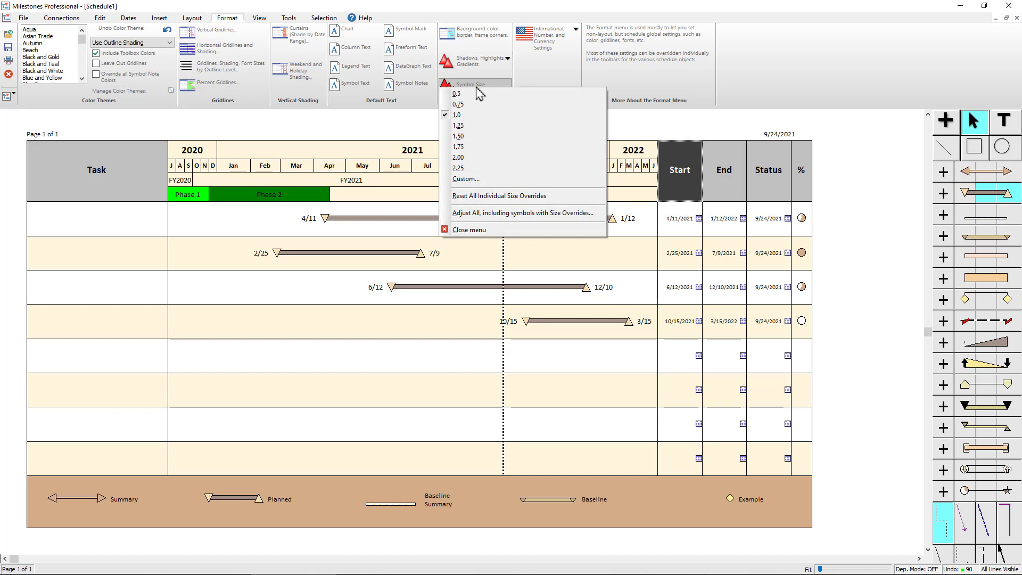
{"action": "left_click", "coordinate": [475, 137]}
{"action": "left_click", "coordinate": [473, 84]}
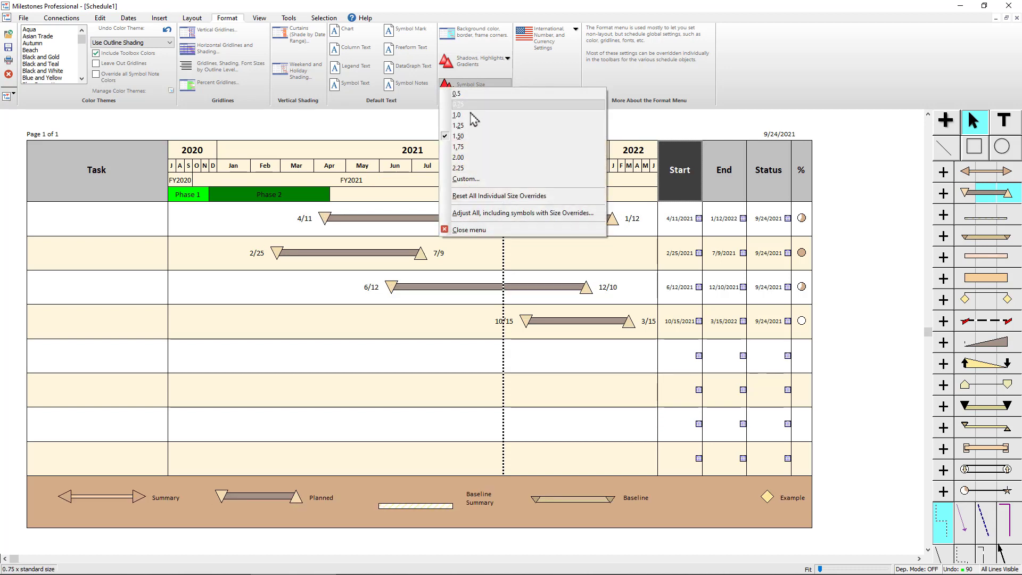
{"action": "left_click", "coordinate": [473, 153]}
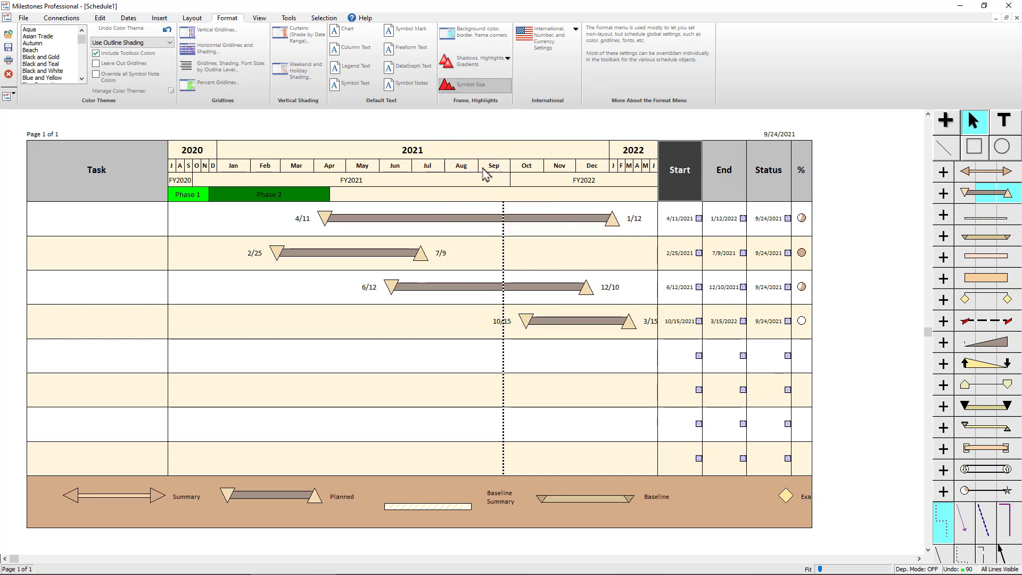
{"action": "left_click", "coordinate": [473, 84]}
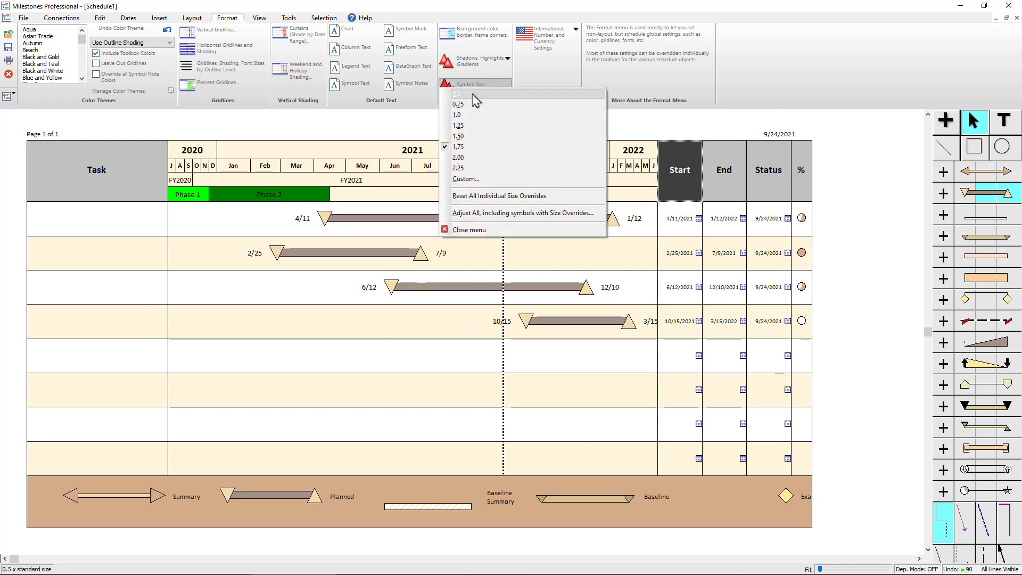
{"action": "left_click", "coordinate": [469, 115]}
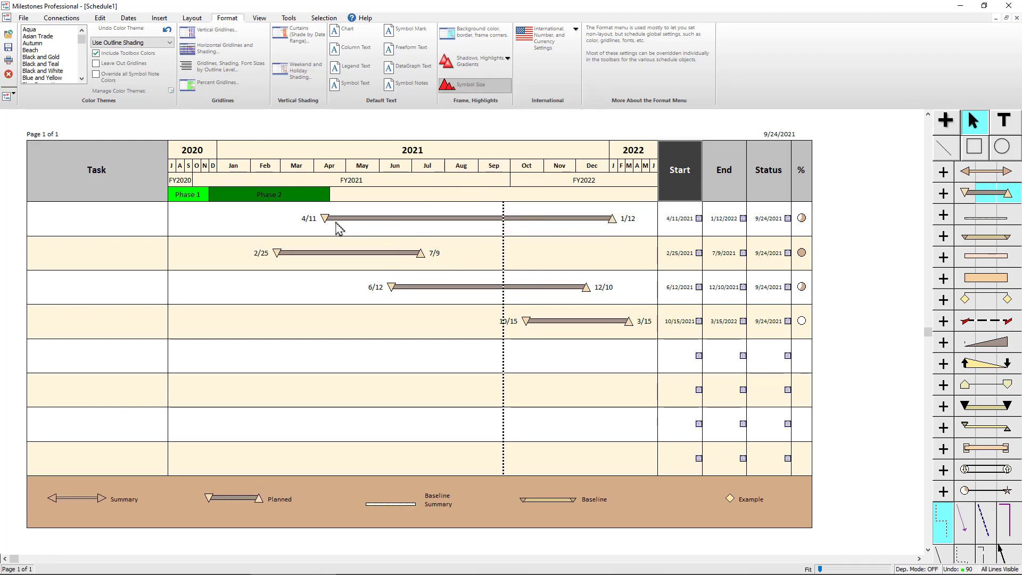
Try the smallest schedule-wide symbol size, 0.5, and return the symbols to size 1.0
{"action": "left_click", "coordinate": [487, 87]}
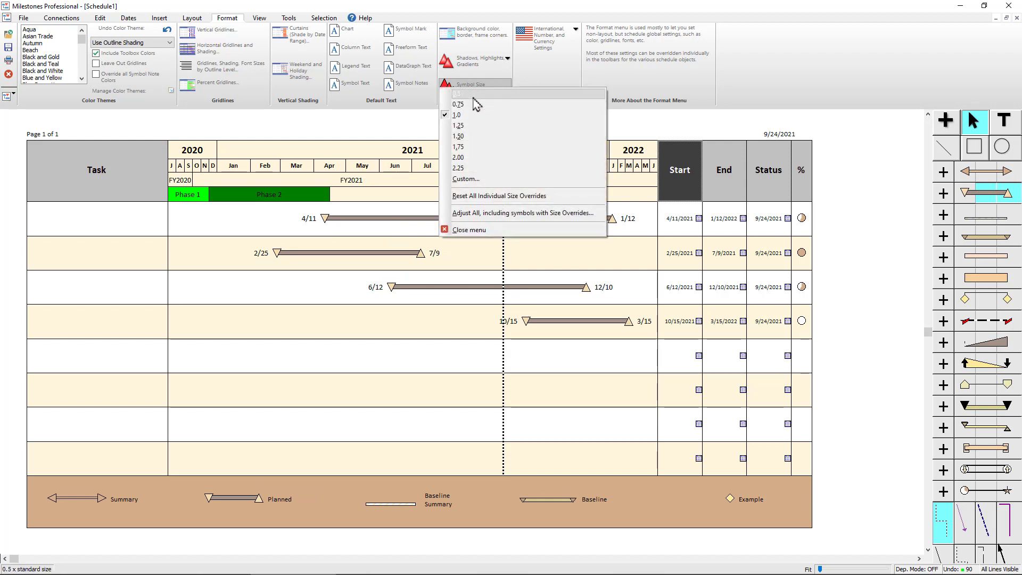
{"action": "left_click", "coordinate": [471, 95]}
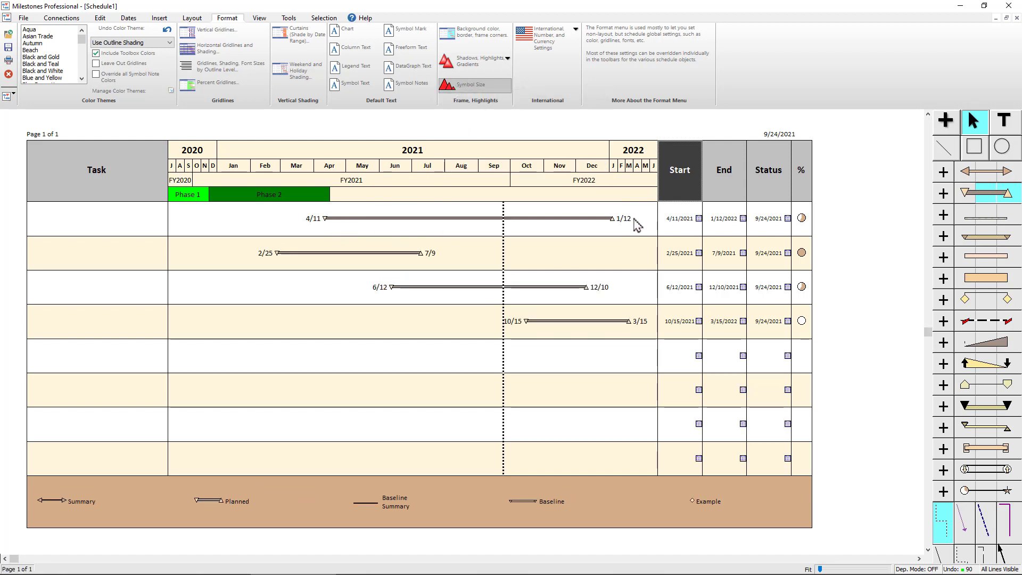
{"action": "left_click", "coordinate": [477, 86]}
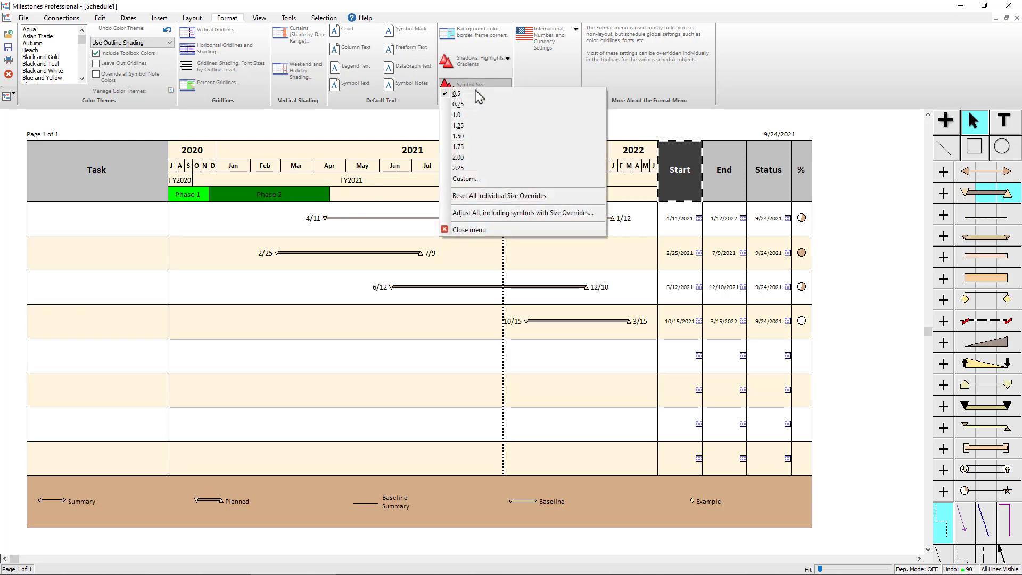
{"action": "left_click", "coordinate": [471, 126]}
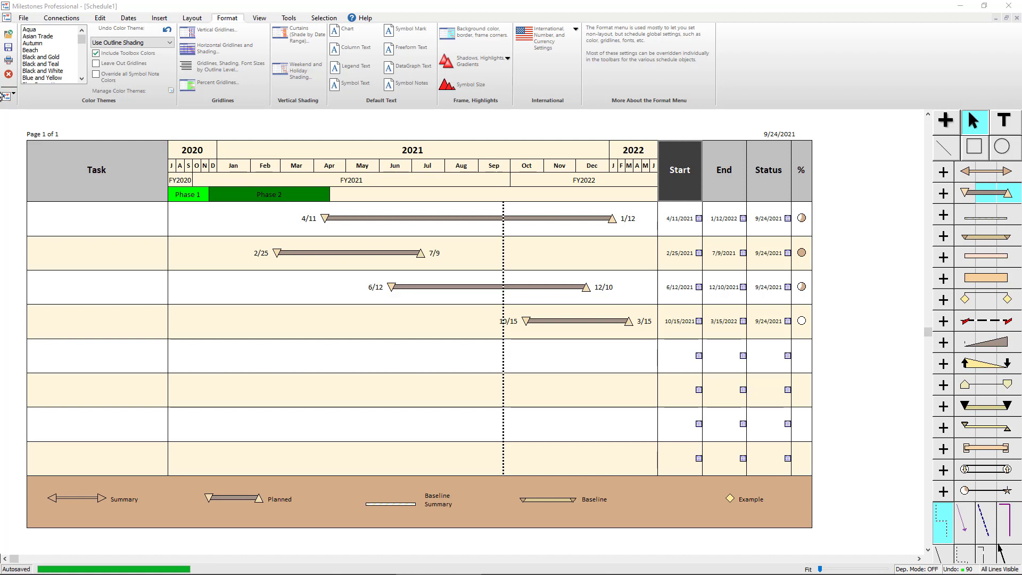
Insert a left-justified chart title with the three lines "Title", "Line 2" and "Line 3"
{"action": "left_click", "coordinate": [159, 18]}
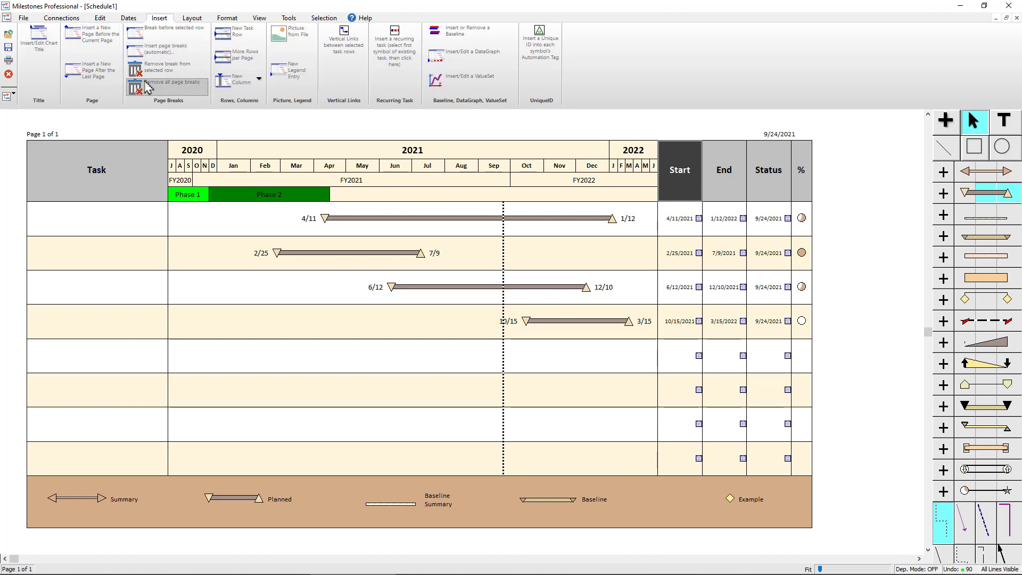
{"action": "left_click", "coordinate": [38, 57]}
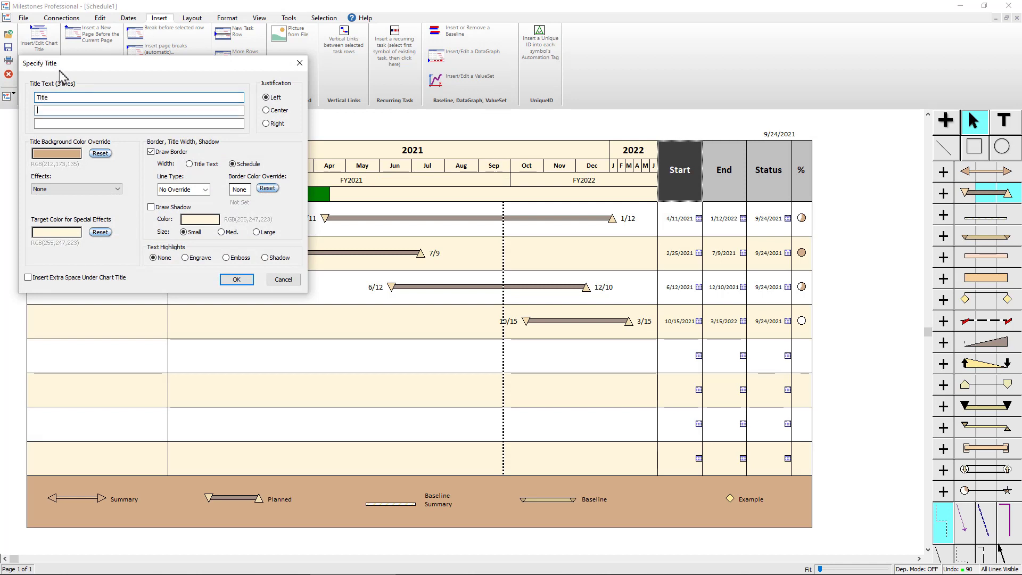
{"action": "type", "text": "L"}
{"action": "type", "text": "Li"}
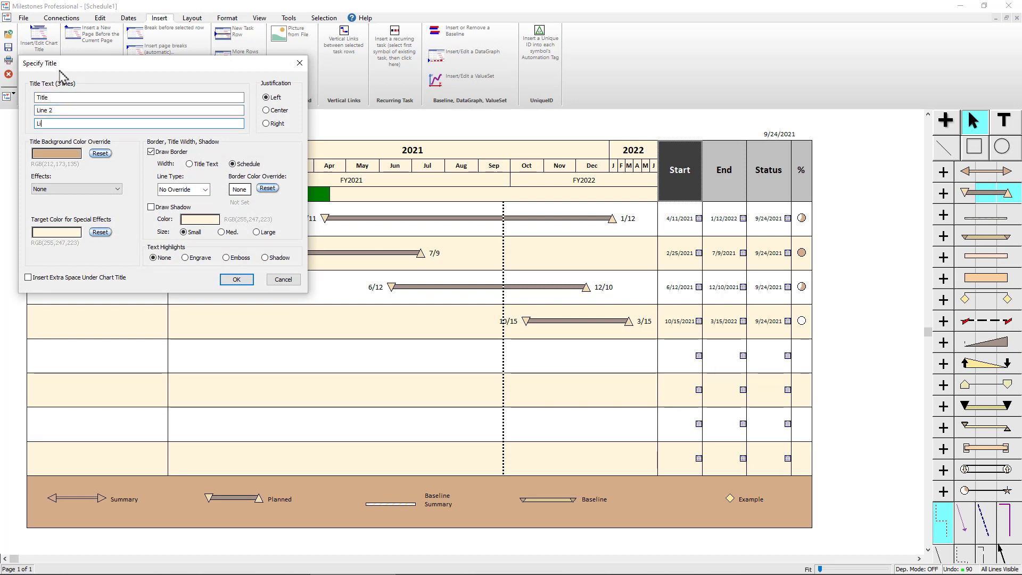
{"action": "type", "text": "ne 3"}
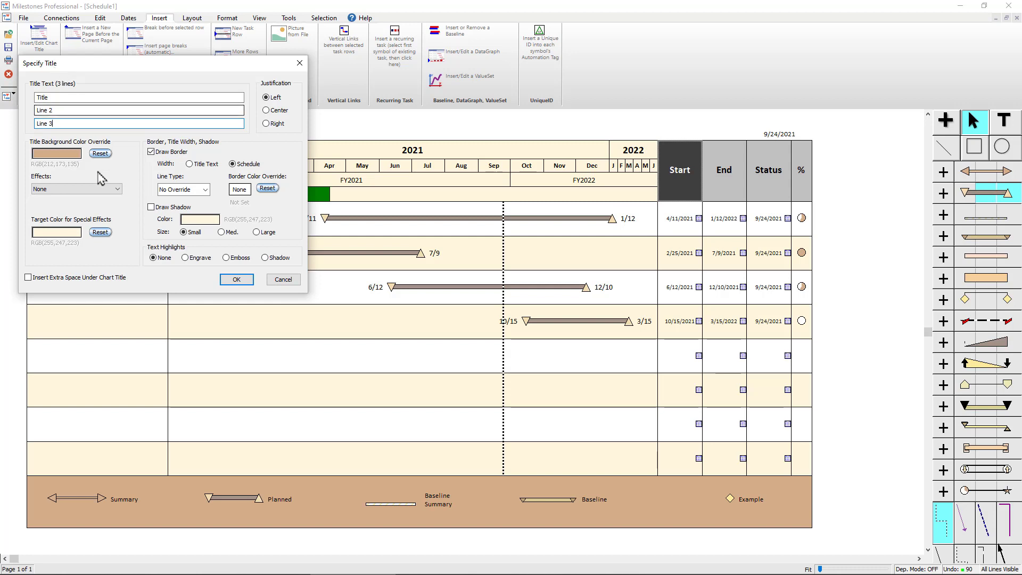
{"action": "left_click", "coordinate": [237, 282]}
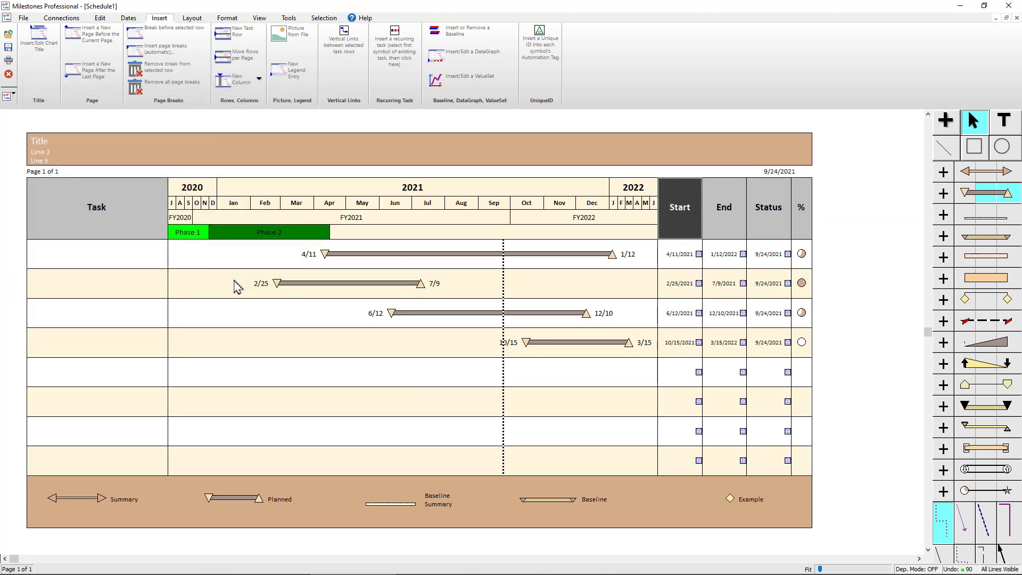
Set the chart title's first line to font size 16 in Blue and its second line to Red
{"action": "left_click", "coordinate": [53, 157]}
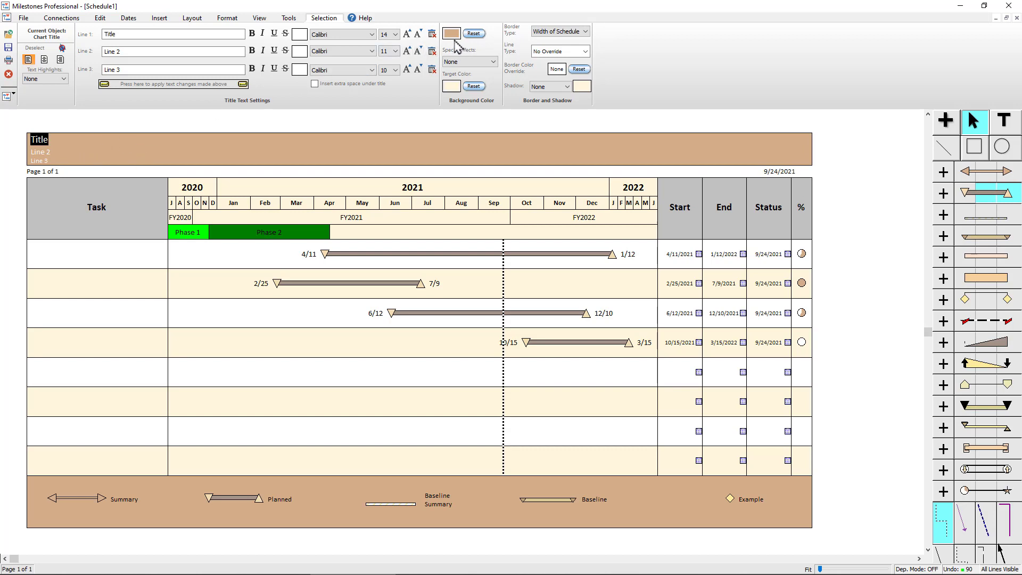
{"action": "left_click", "coordinate": [395, 35]}
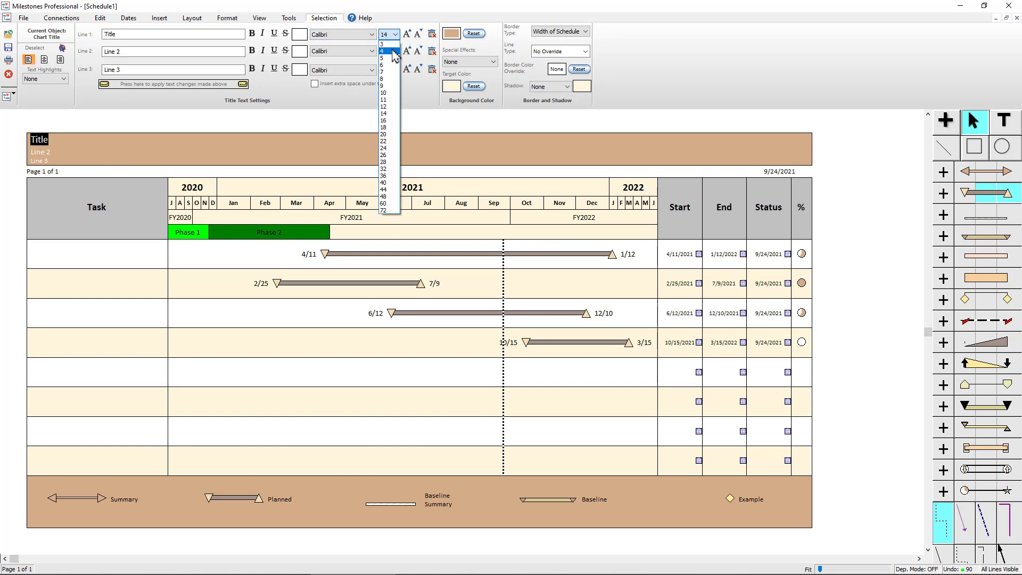
{"action": "left_click", "coordinate": [386, 121]}
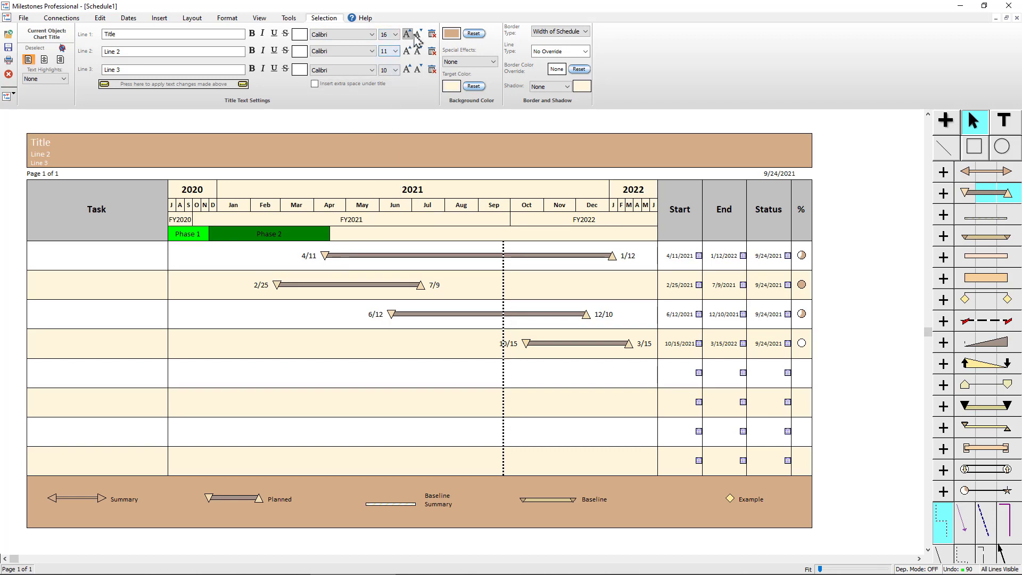
{"action": "left_click", "coordinate": [299, 38]}
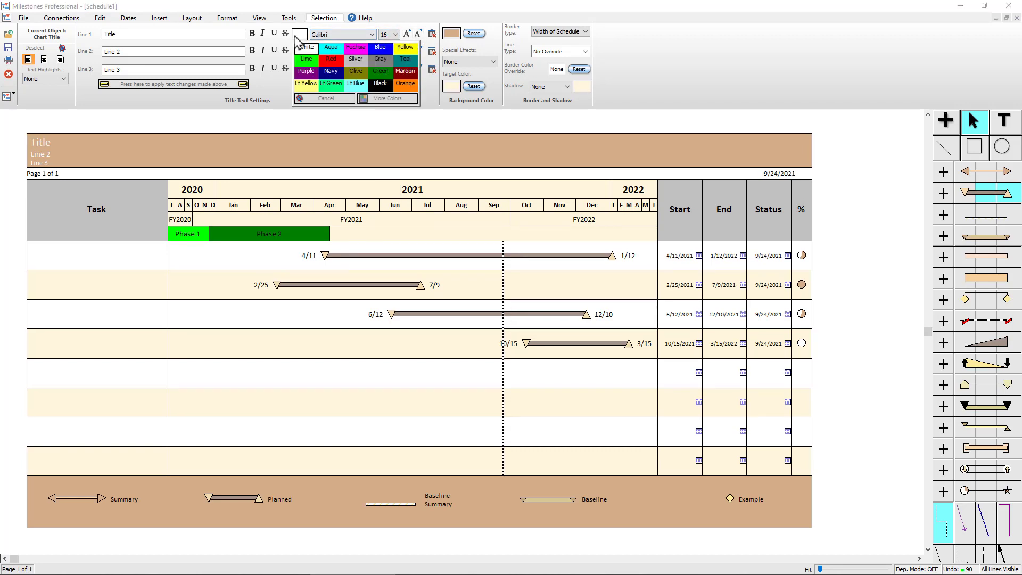
{"action": "left_click", "coordinate": [379, 50]}
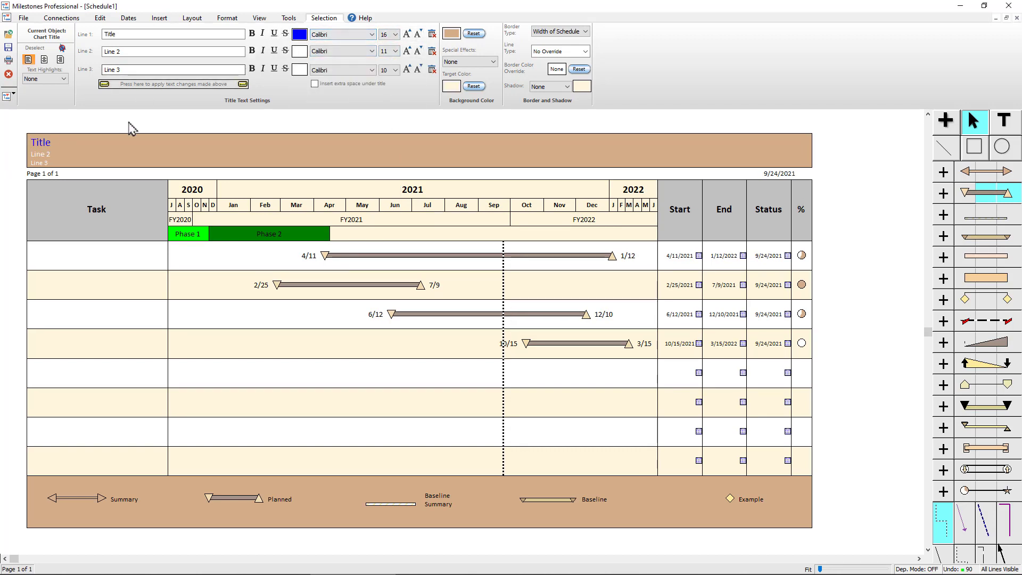
{"action": "left_click", "coordinate": [301, 53]}
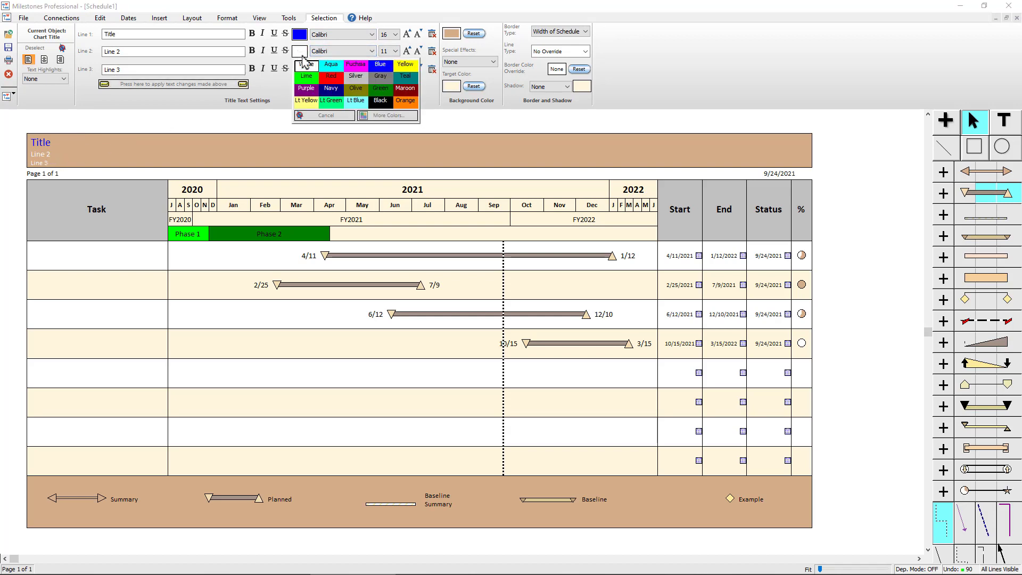
{"action": "left_click", "coordinate": [337, 78]}
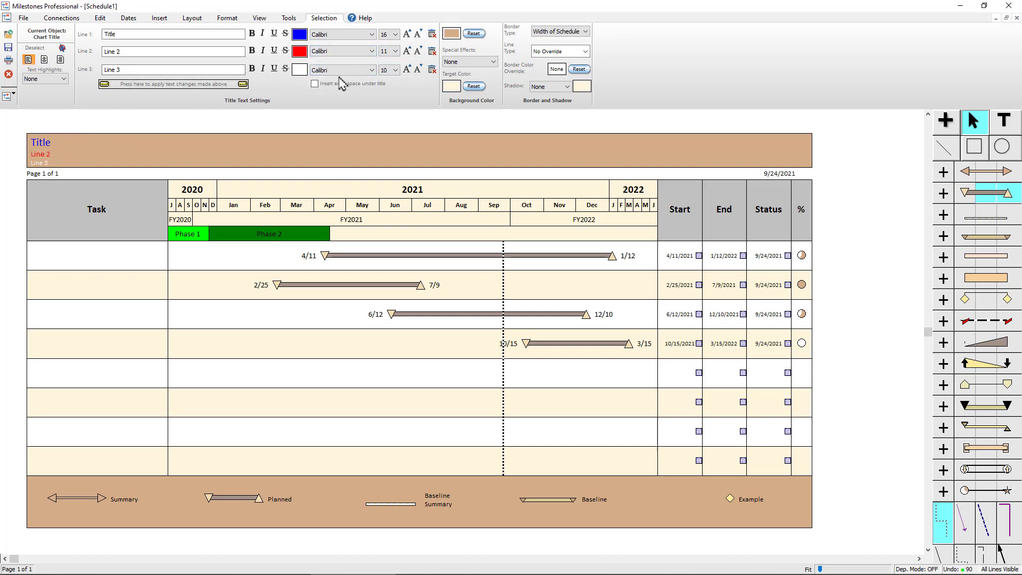
Delete the third line, "Line 3", from the chart title
{"action": "left_click", "coordinate": [45, 165]}
{"action": "left_click", "coordinate": [47, 155]}
{"action": "left_click", "coordinate": [46, 143]}
{"action": "left_click", "coordinate": [47, 154]}
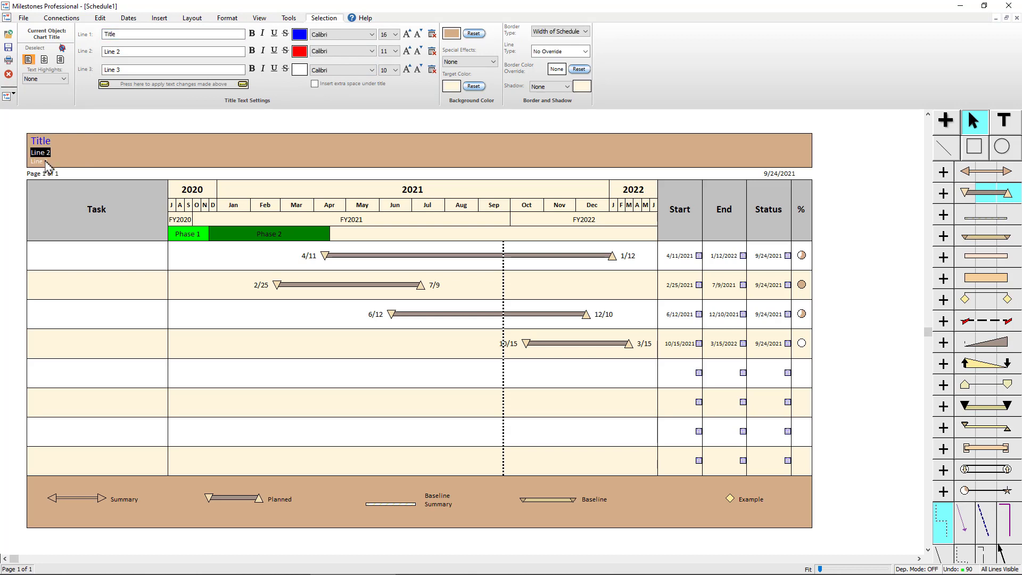
{"action": "left_click", "coordinate": [45, 161]}
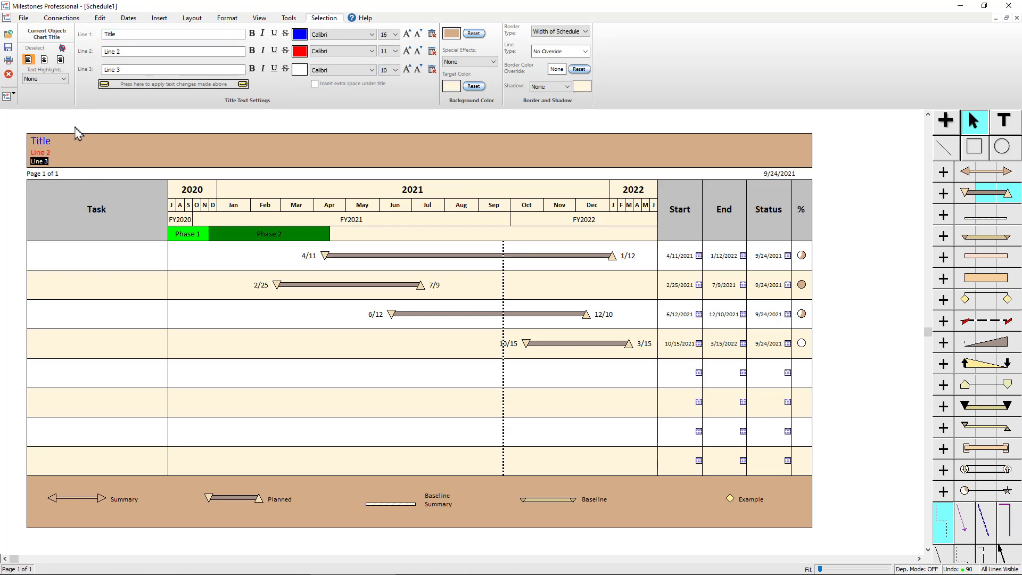
{"action": "left_click_drag", "start_coordinate": [130, 70], "coordinate": [97, 74]}
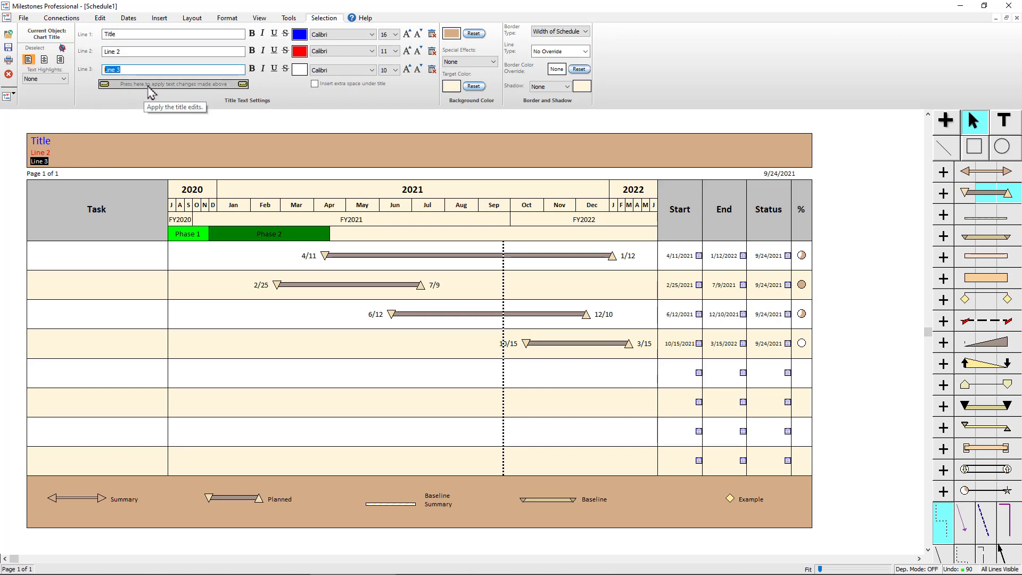
{"action": "left_click", "coordinate": [40, 162]}
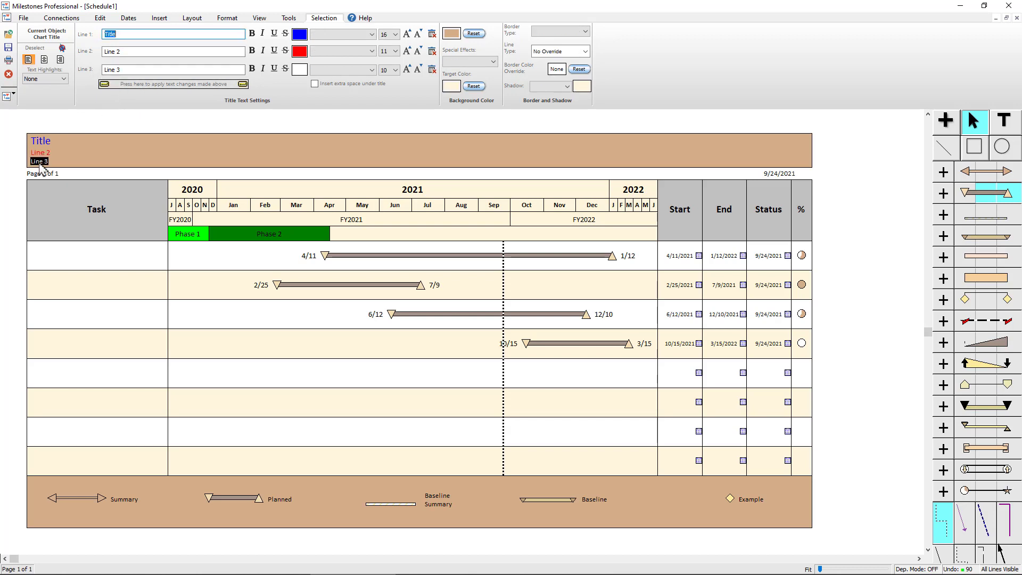
{"action": "key", "text": "Delete"}
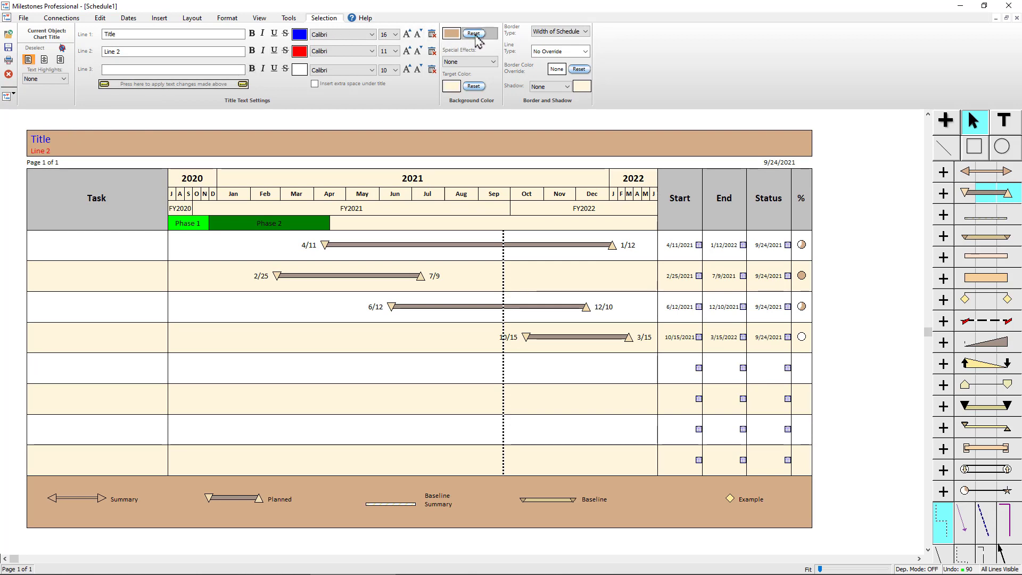
Reset the chart title's background color and set its border type to Width of Title
{"action": "left_click", "coordinate": [474, 35]}
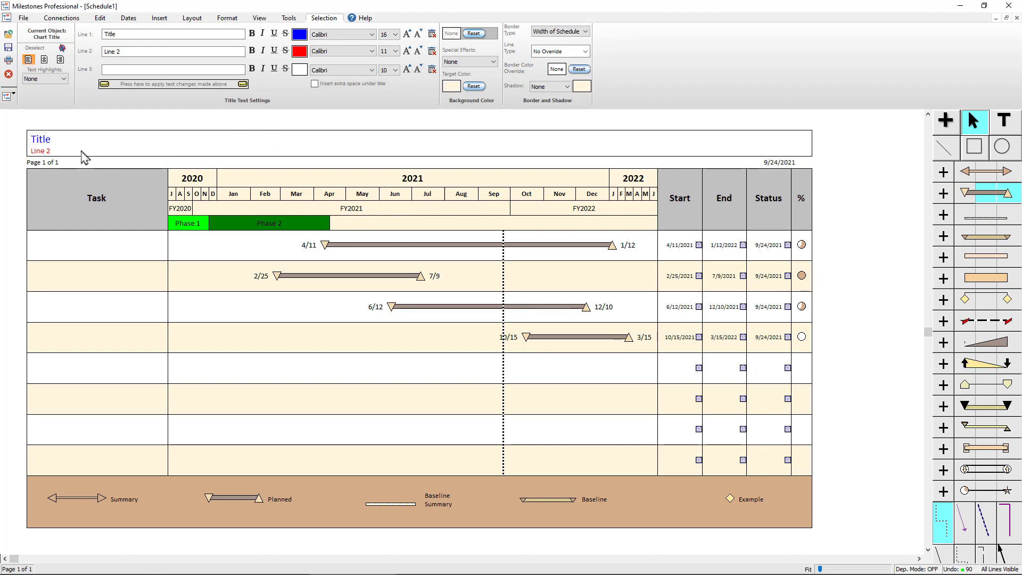
{"action": "left_click", "coordinate": [575, 32]}
{"action": "left_click", "coordinate": [570, 51]}
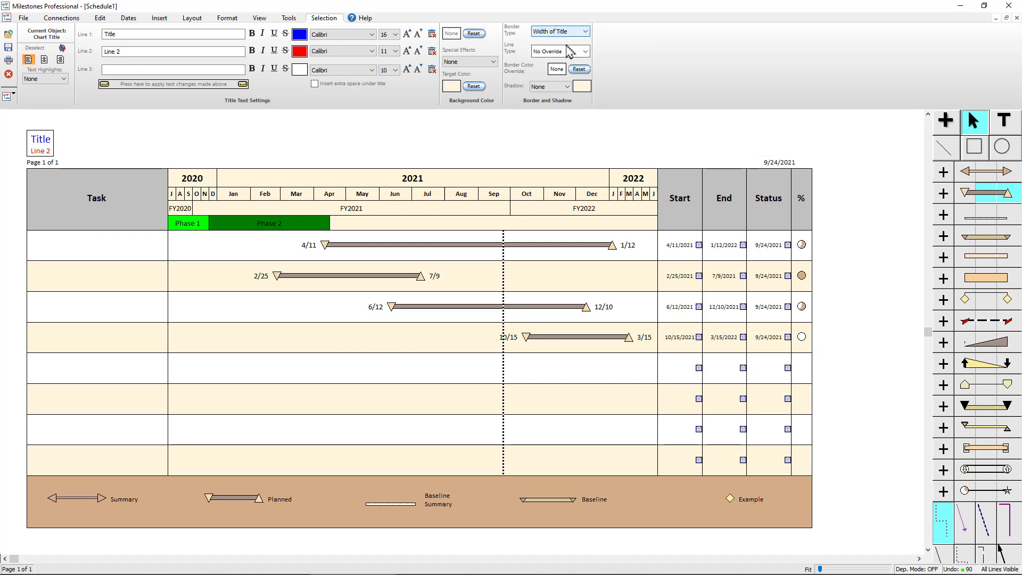
Set the chart title's border type to None and center the title over the schedule
{"action": "left_click", "coordinate": [570, 32]}
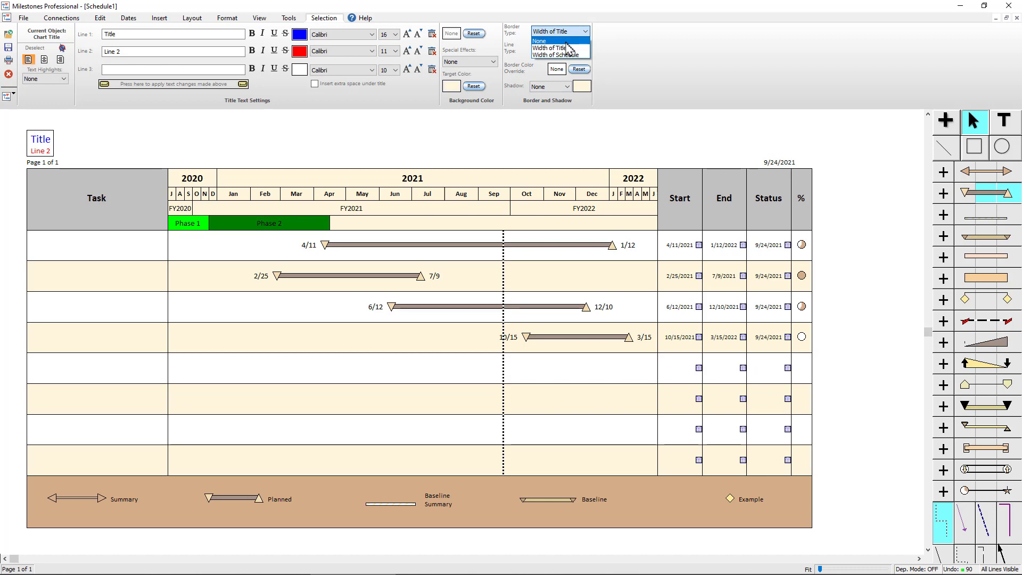
{"action": "left_click", "coordinate": [566, 42]}
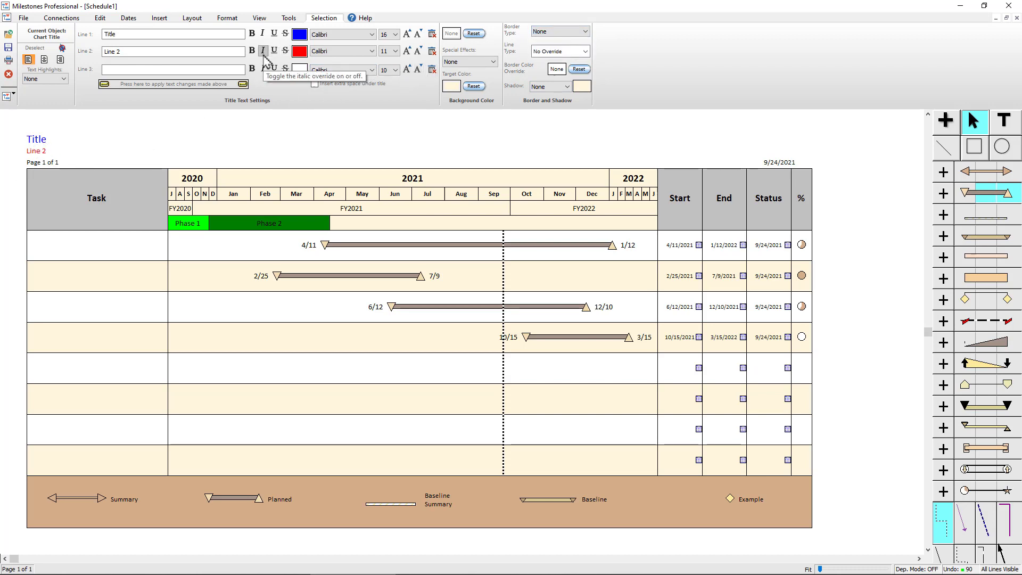
{"action": "left_click", "coordinate": [44, 59]}
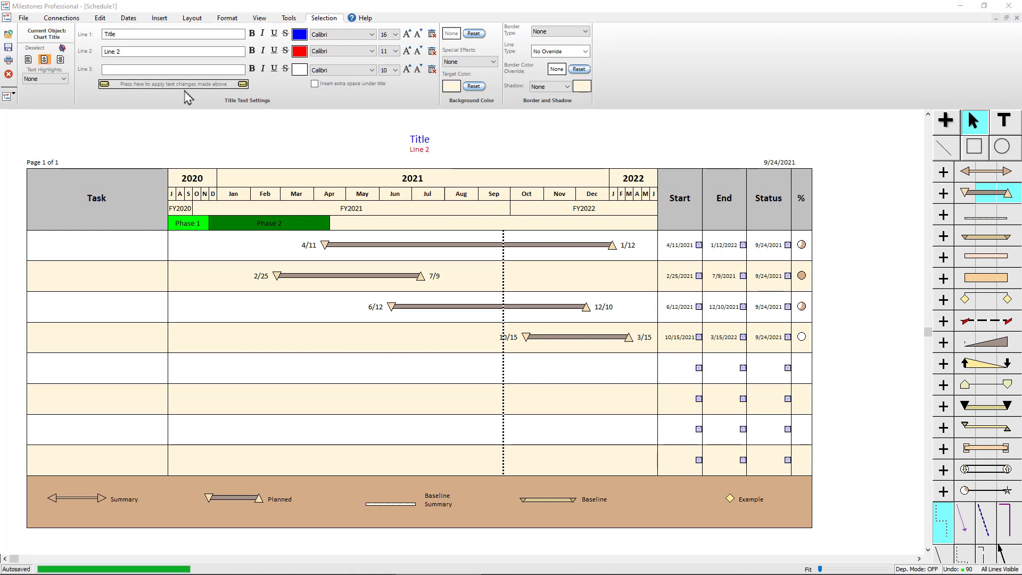
Insert the picture file ball.bmp onto the schedule between the first and second task rows, around August 2021
{"action": "left_click", "coordinate": [160, 18]}
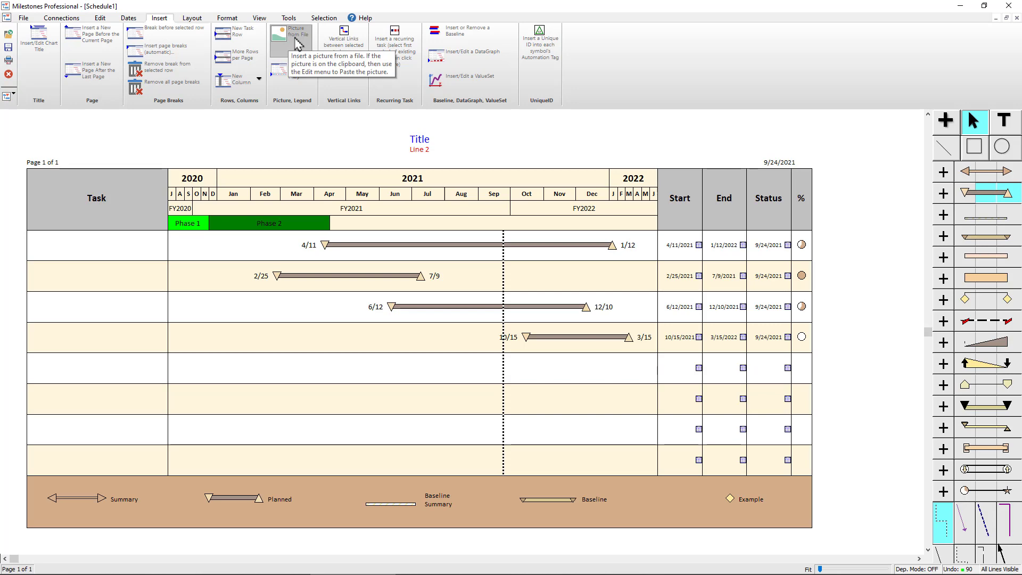
{"action": "left_click", "coordinate": [297, 42]}
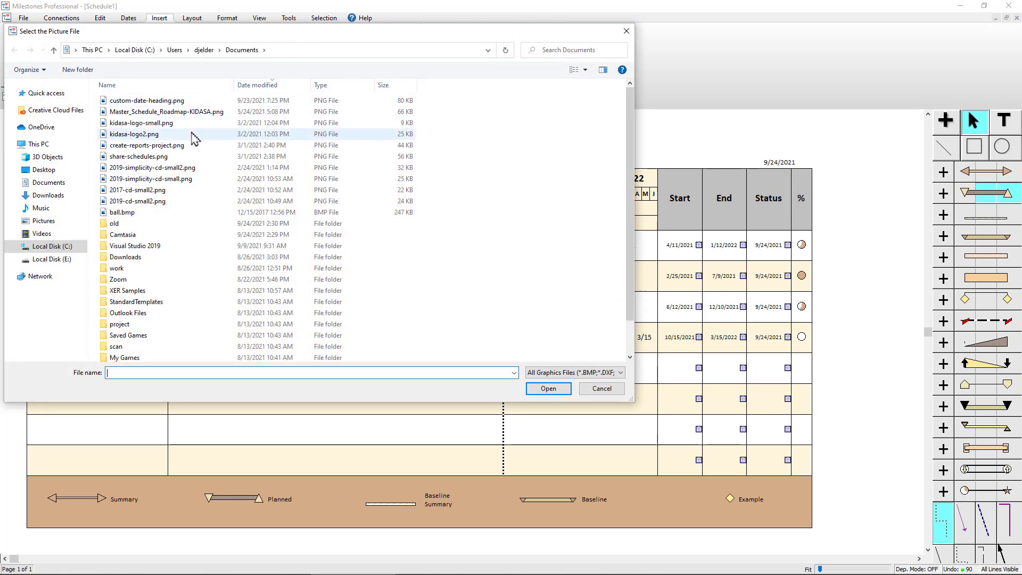
{"action": "left_click", "coordinate": [187, 213]}
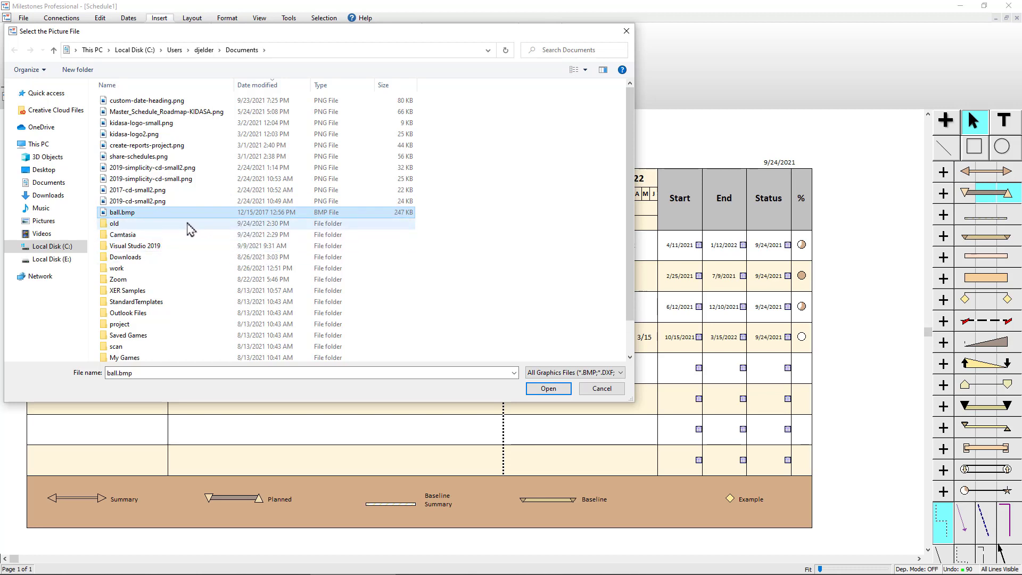
{"action": "left_click", "coordinate": [555, 374]}
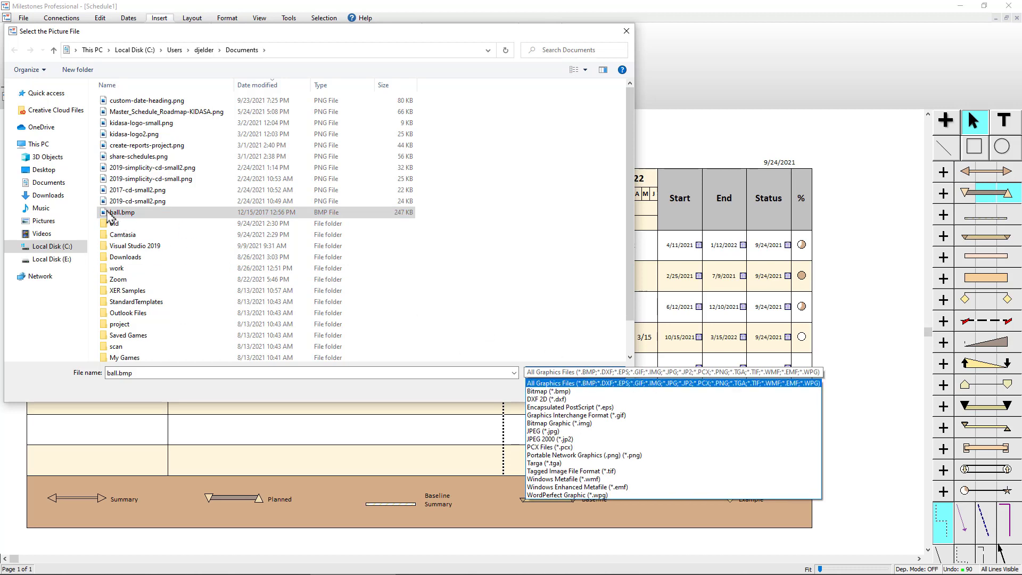
{"action": "left_click", "coordinate": [118, 213]}
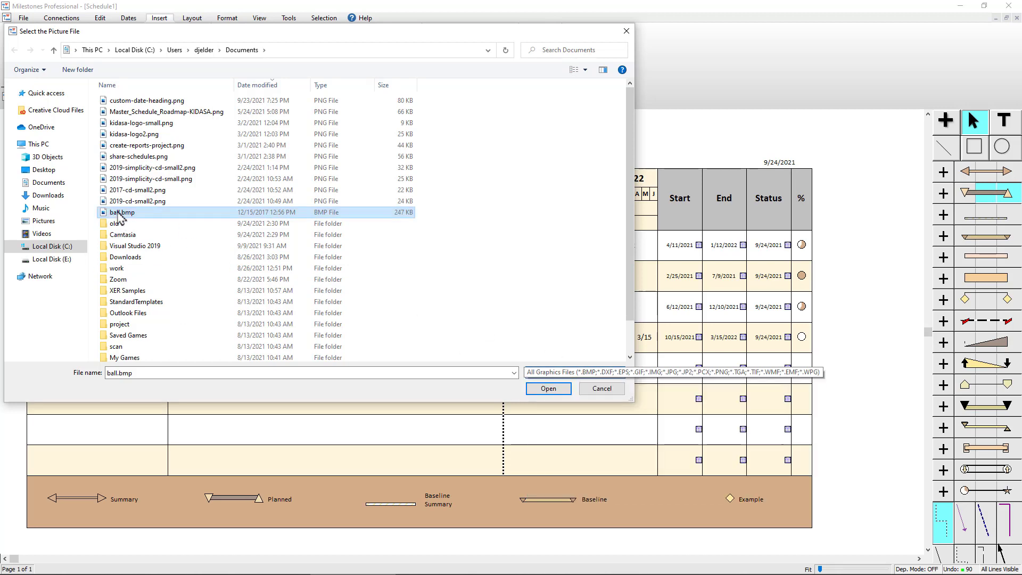
{"action": "left_click", "coordinate": [551, 392]}
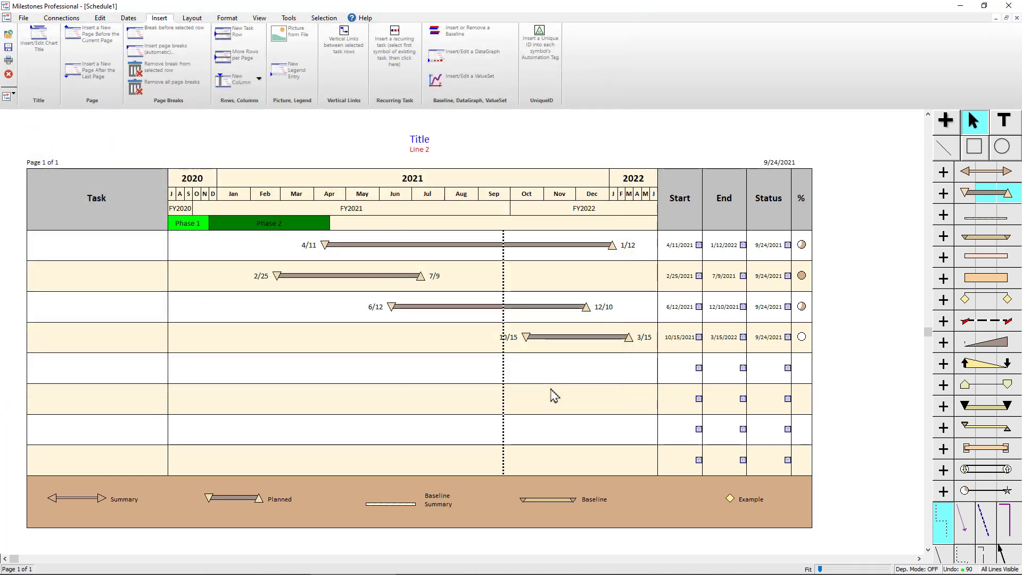
{"action": "left_click", "coordinate": [466, 256]}
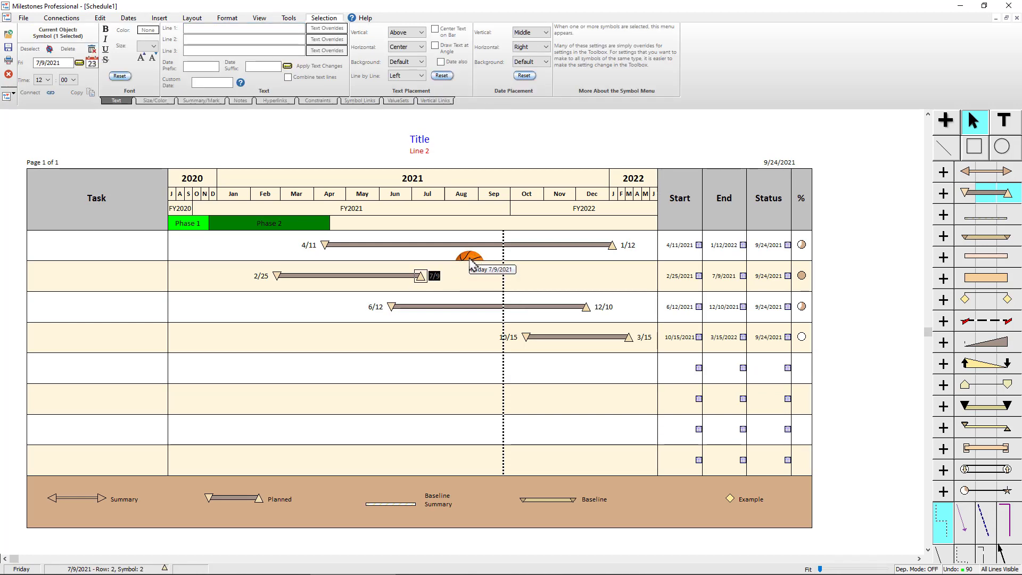
Put the ball picture on the watermark layer and enlarge it to about 820 wide by 1375 high
{"action": "left_click", "coordinate": [474, 261]}
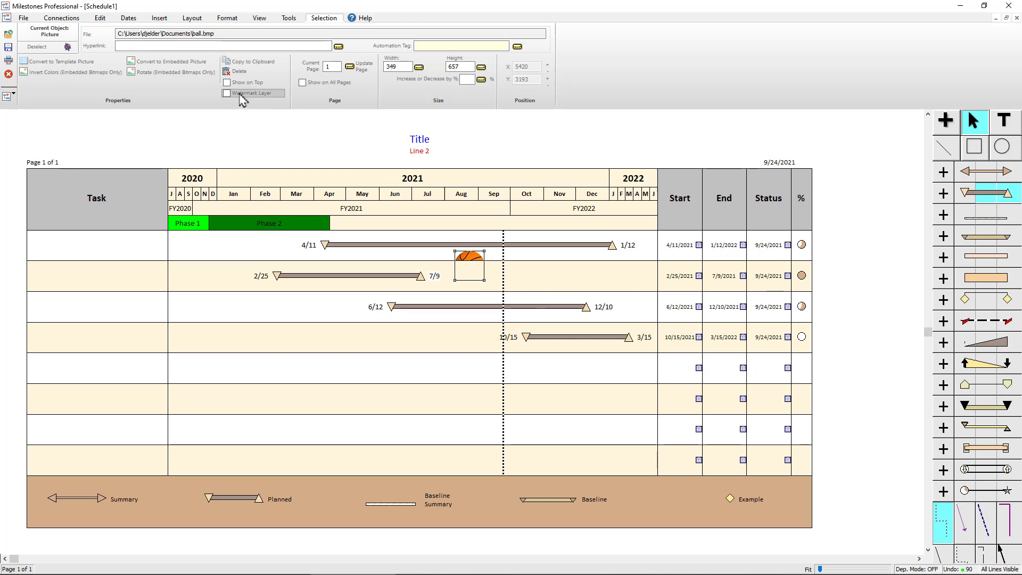
{"action": "left_click", "coordinate": [241, 99]}
{"action": "left_click_drag", "start_coordinate": [478, 276], "coordinate": [472, 322]}
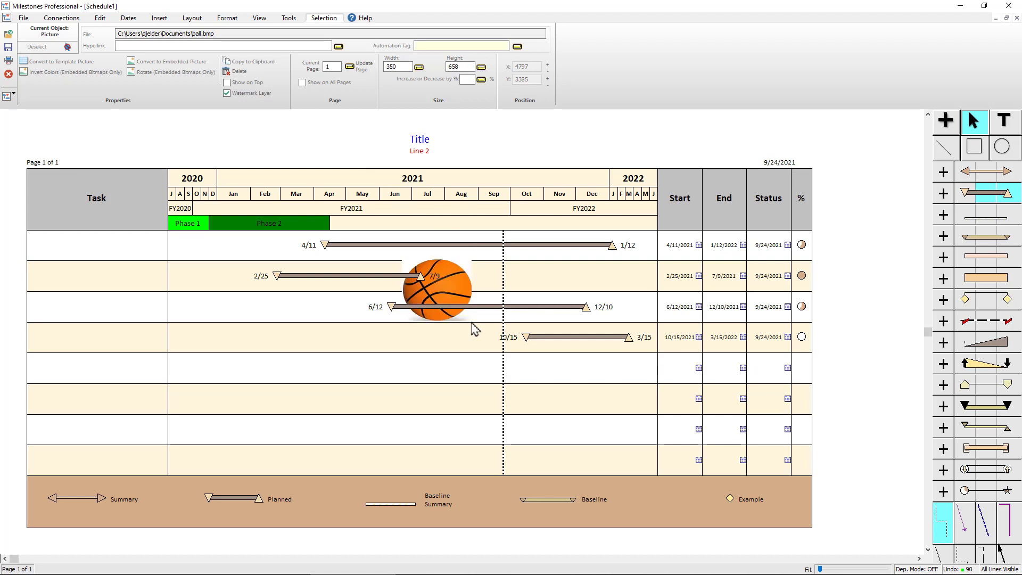
Set the ball picture to show on top of the schedule and shift it slightly to the right
{"action": "left_click", "coordinate": [456, 289]}
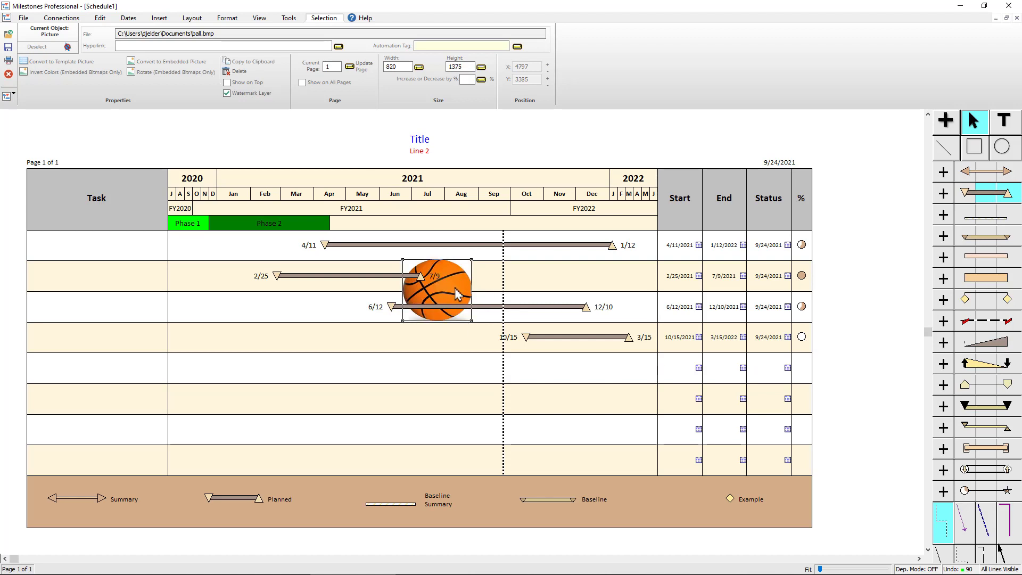
{"action": "left_click", "coordinate": [246, 83]}
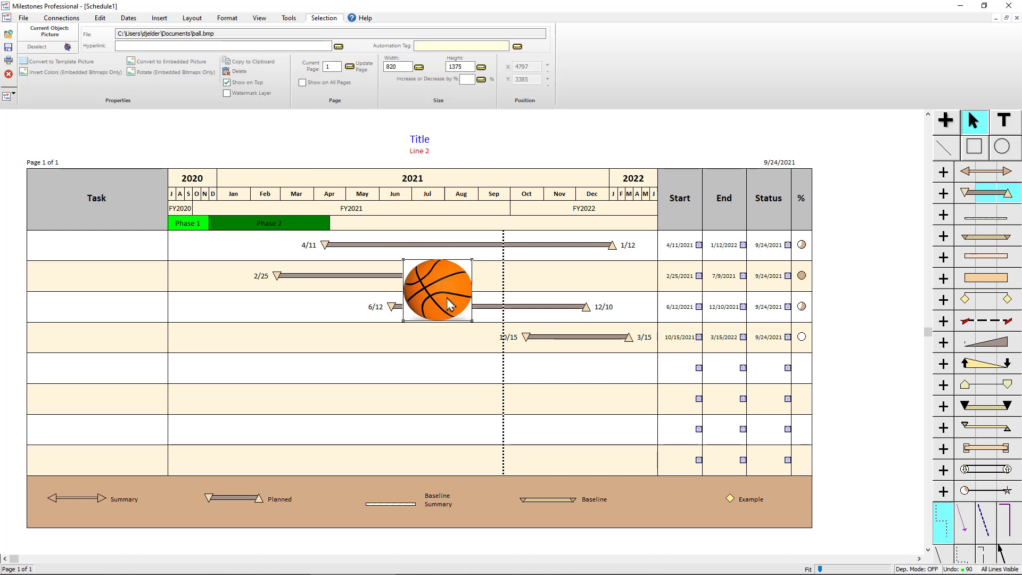
{"action": "mouse_move", "coordinate": [447, 304]}
{"action": "left_mouse_down"}
{"action": "mouse_move", "coordinate": [313, 304]}
{"action": "mouse_move", "coordinate": [461, 308]}
{"action": "left_mouse_up"}
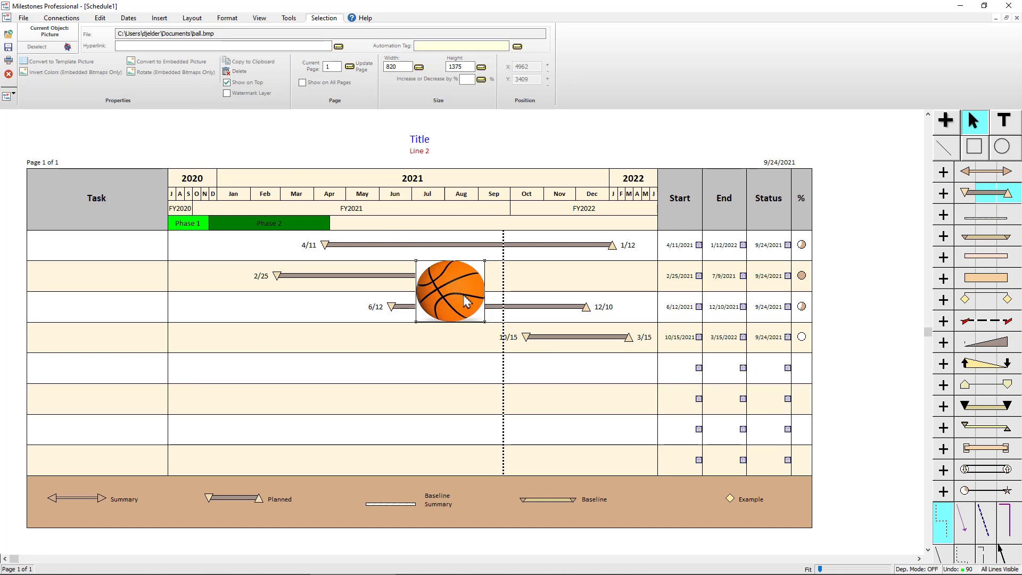
Convert the linked ball.bmp picture to an embedded picture
{"action": "double_click", "coordinate": [210, 34]}
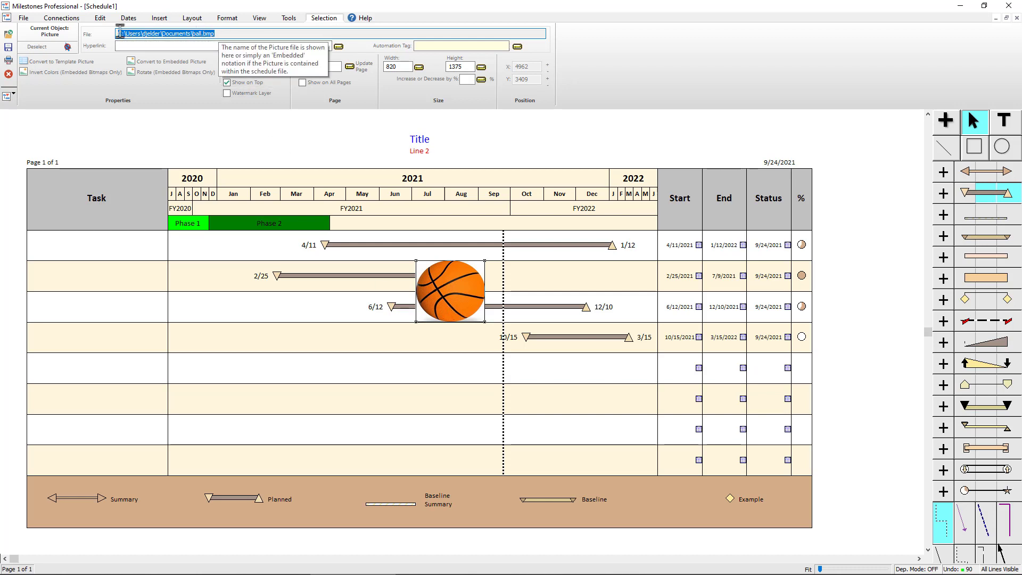
{"action": "left_click", "coordinate": [177, 67]}
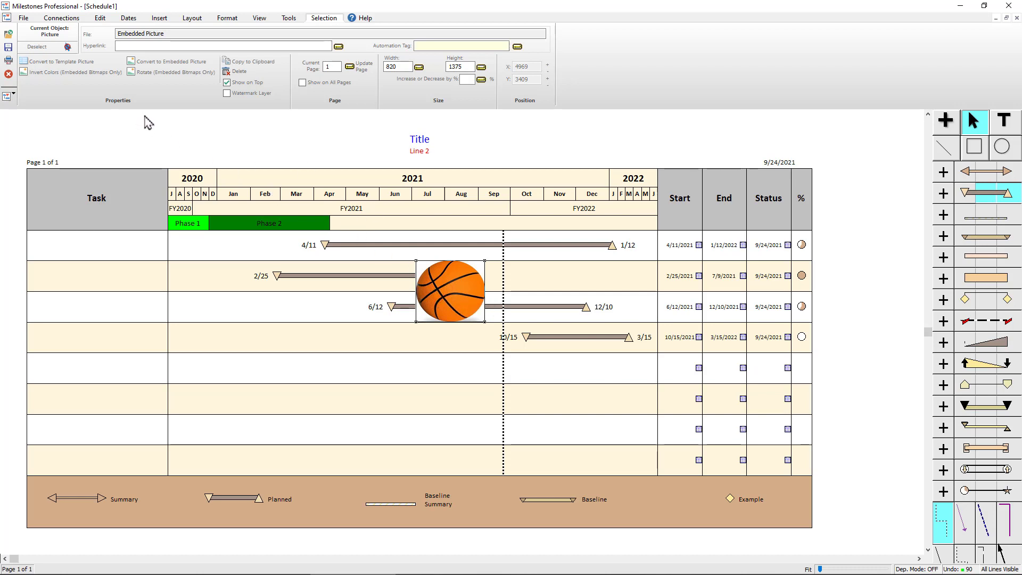
Insert a new Text column beside the Task column
{"action": "left_click", "coordinate": [159, 19]}
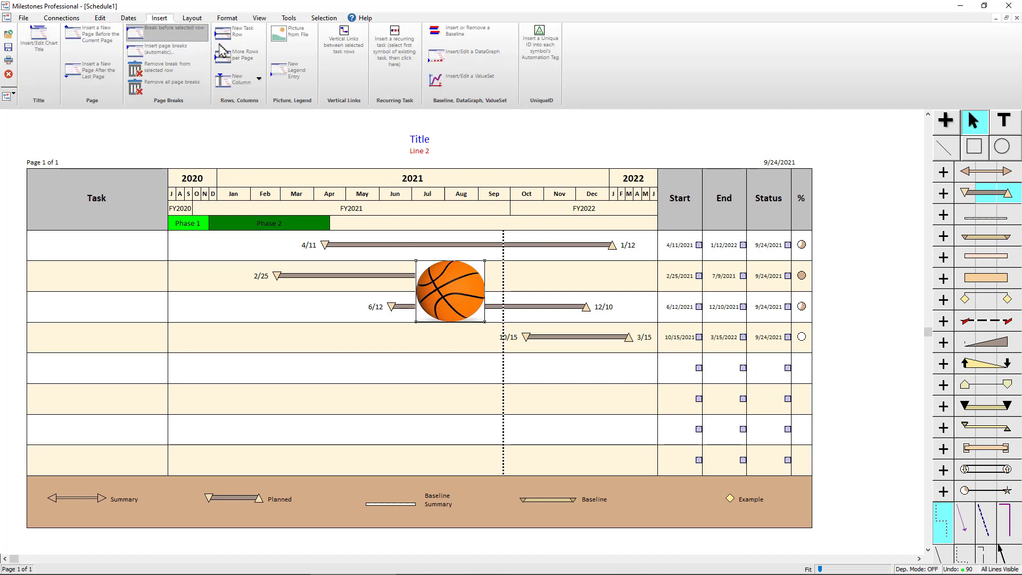
{"action": "left_click", "coordinate": [256, 84]}
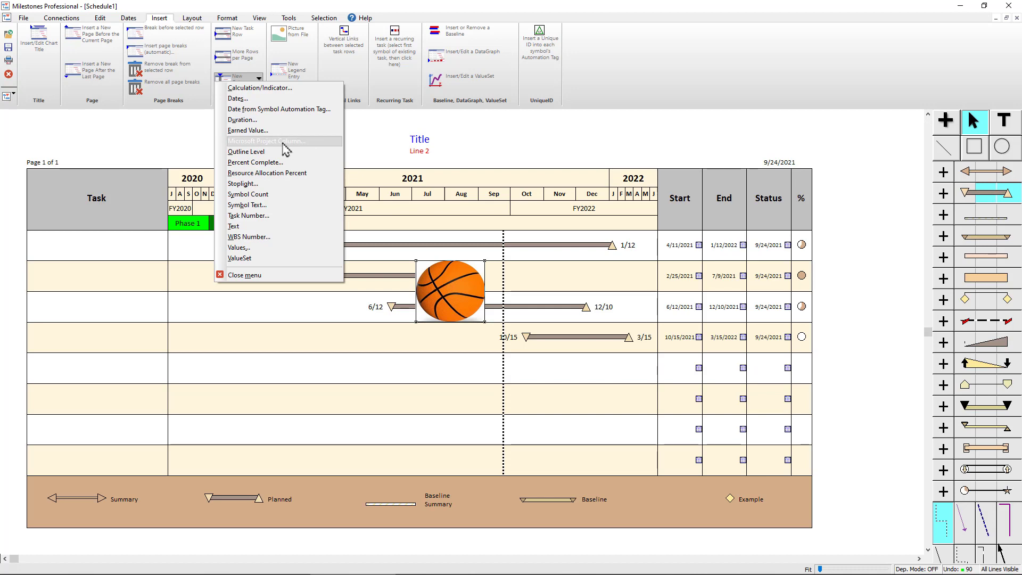
{"action": "left_click", "coordinate": [239, 228]}
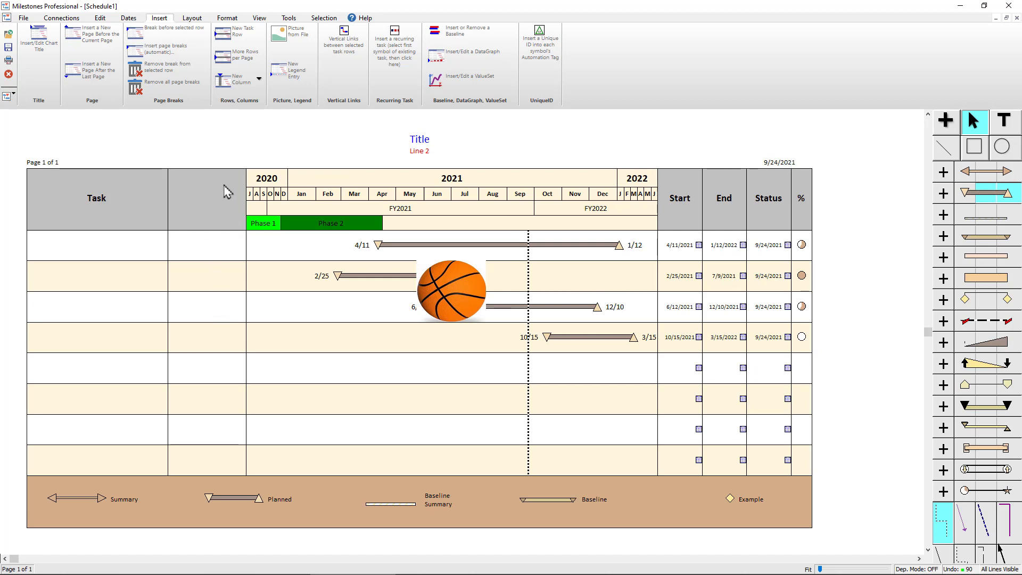
Insert the Baseline Start Date and Baseline End Date columns, keeping the existing date columns
{"action": "left_click", "coordinate": [245, 88]}
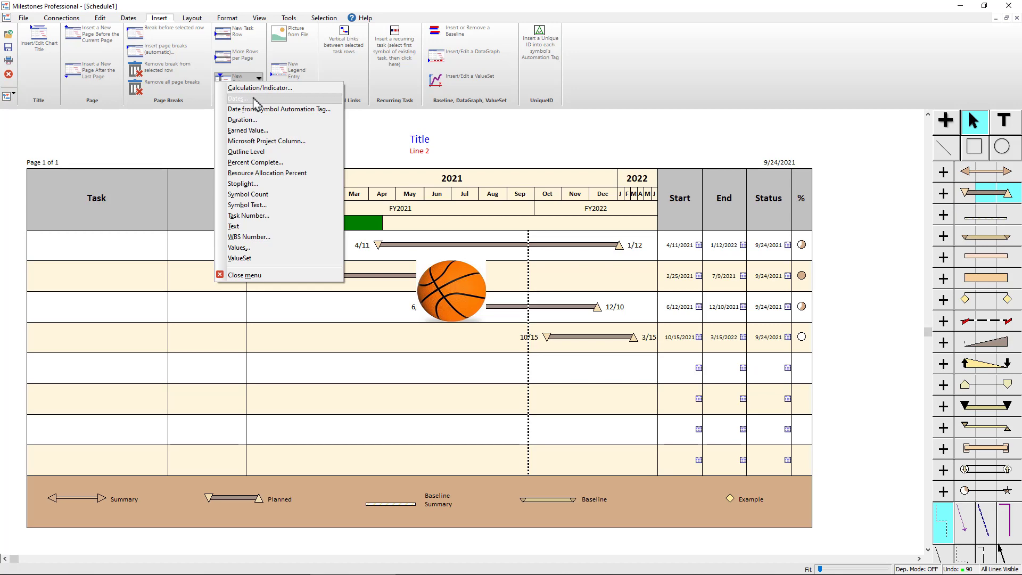
{"action": "left_click", "coordinate": [255, 101]}
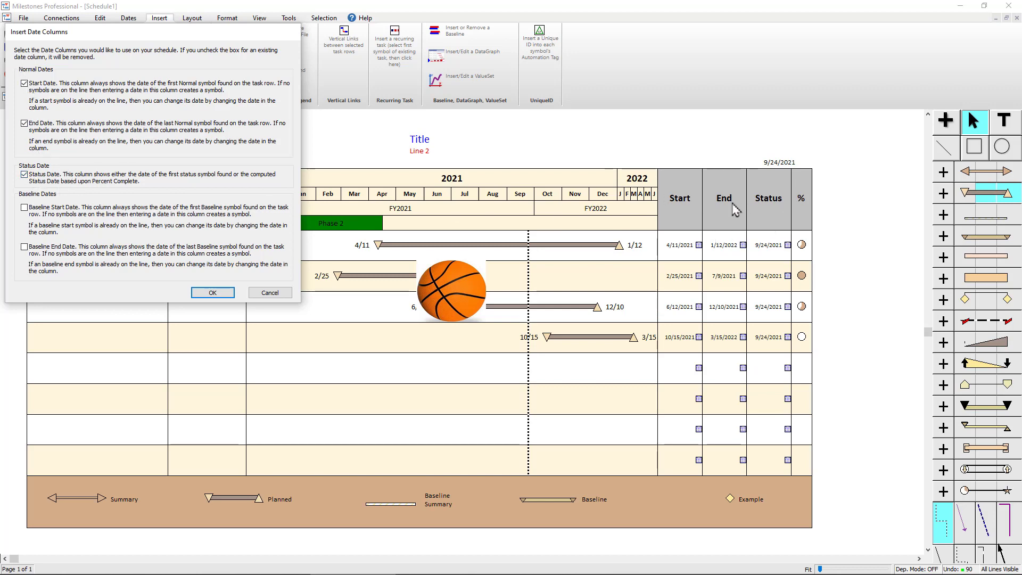
{"action": "left_click", "coordinate": [54, 208]}
{"action": "left_click", "coordinate": [46, 242]}
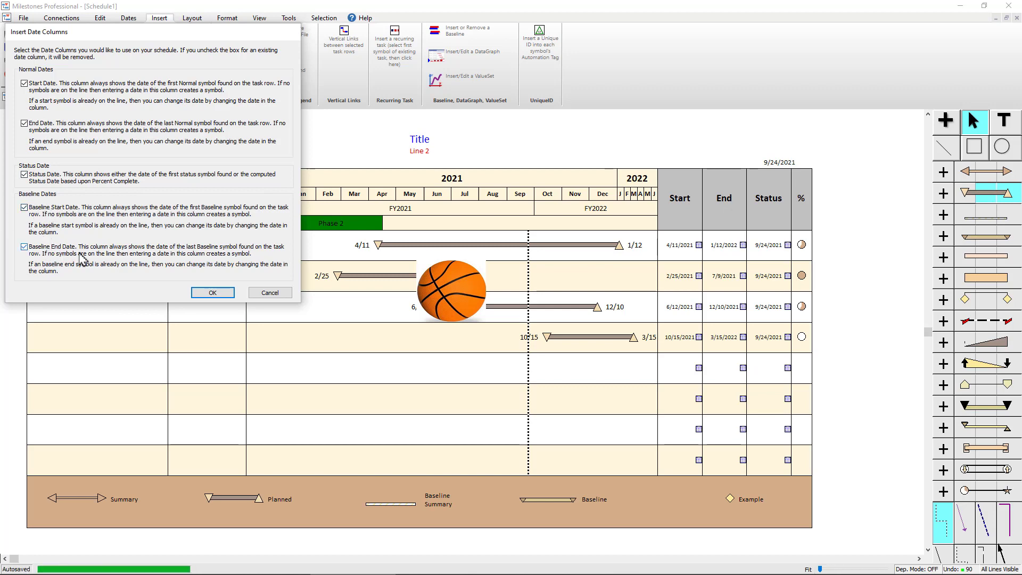
{"action": "left_click", "coordinate": [225, 292]}
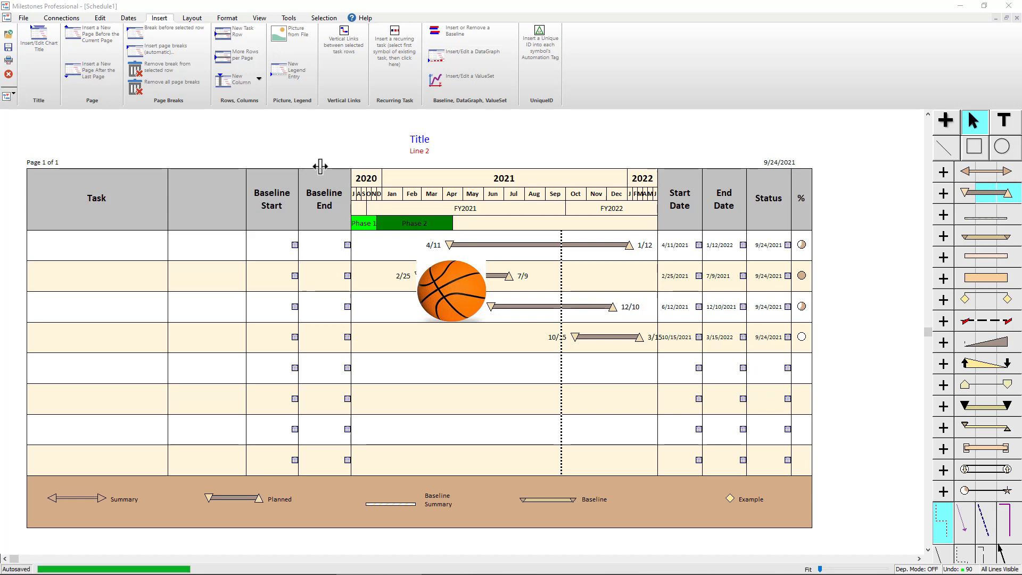
Move the Baseline Start and Baseline End columns to the far side of the timeline, just before the Start Date column
{"action": "left_click_drag", "start_coordinate": [320, 166], "coordinate": [745, 167]}
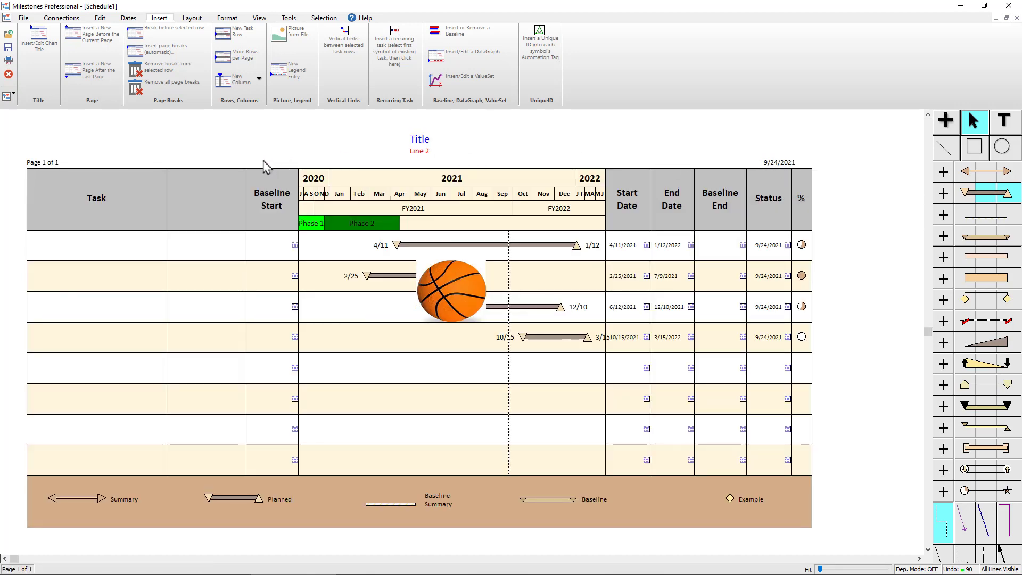
{"action": "left_click_drag", "start_coordinate": [264, 171], "coordinate": [559, 167]}
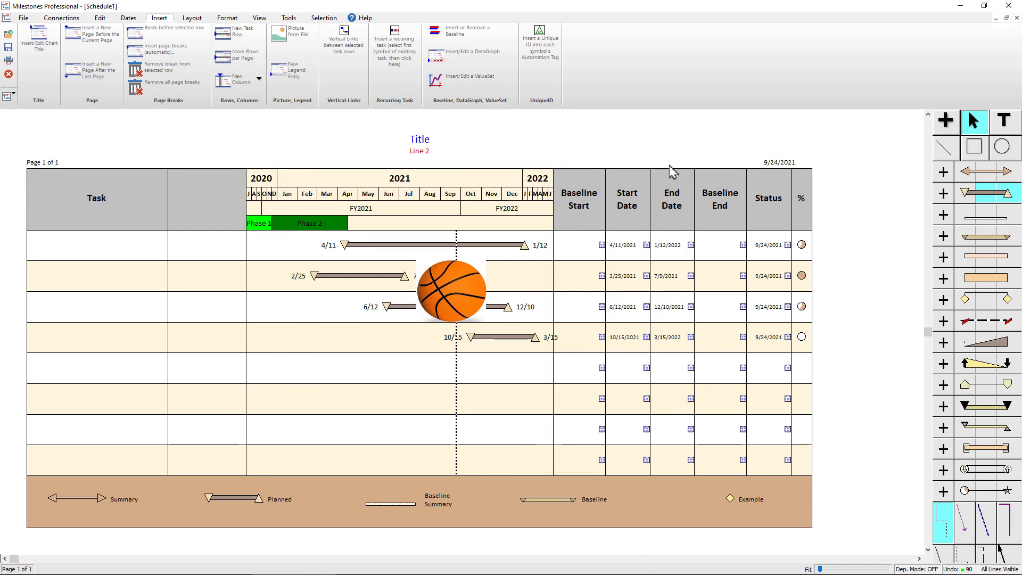
{"action": "left_click_drag", "start_coordinate": [714, 164], "coordinate": [596, 161]}
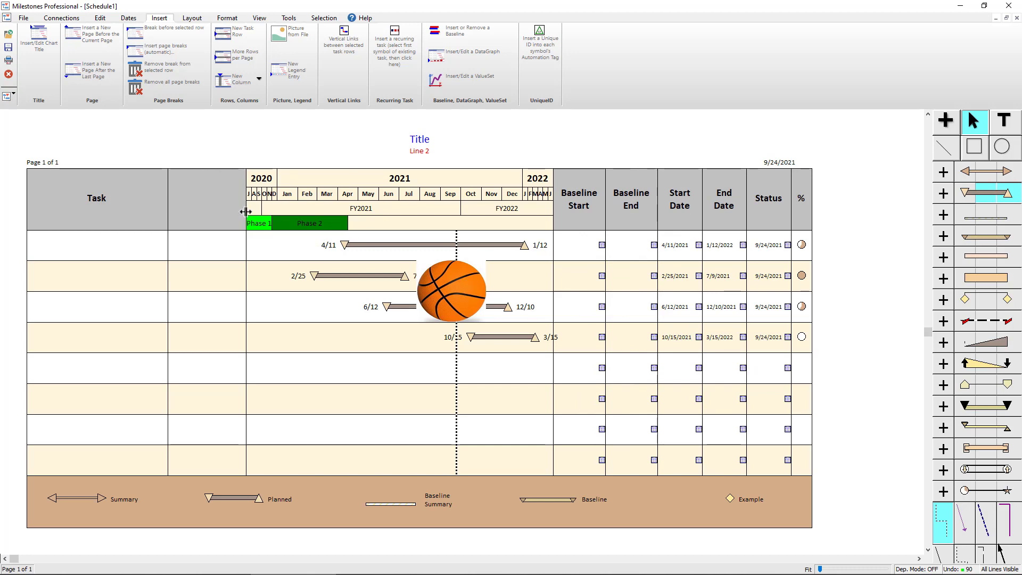
Widen the blank text column and the Baseline Start and Baseline End columns slightly by moving their borders
{"action": "mouse_move", "coordinate": [246, 209]}
{"action": "left_mouse_down"}
{"action": "mouse_move", "coordinate": [267, 210]}
{"action": "mouse_move", "coordinate": [252, 210]}
{"action": "left_mouse_up"}
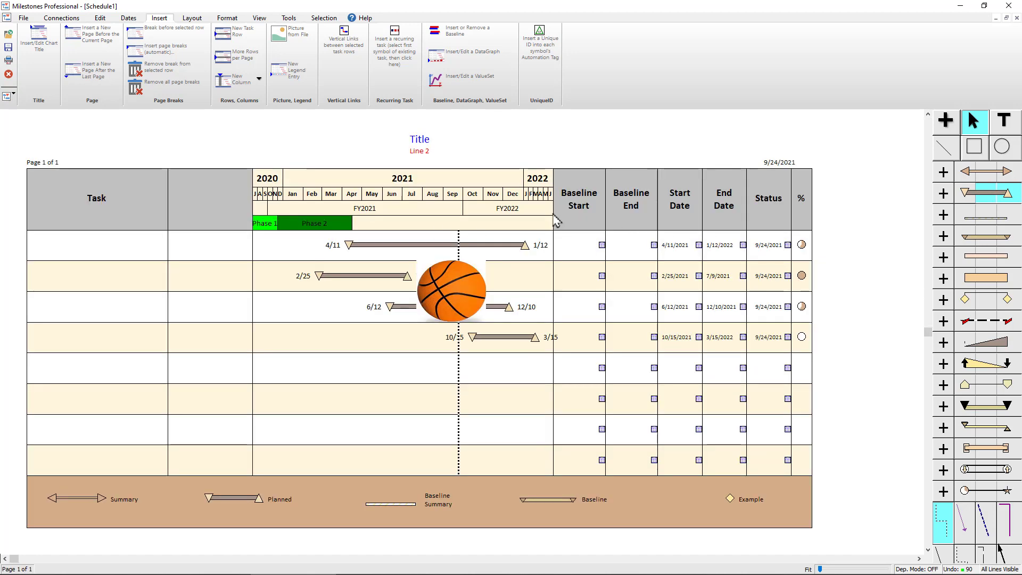
{"action": "left_click_drag", "start_coordinate": [555, 219], "coordinate": [544, 220]}
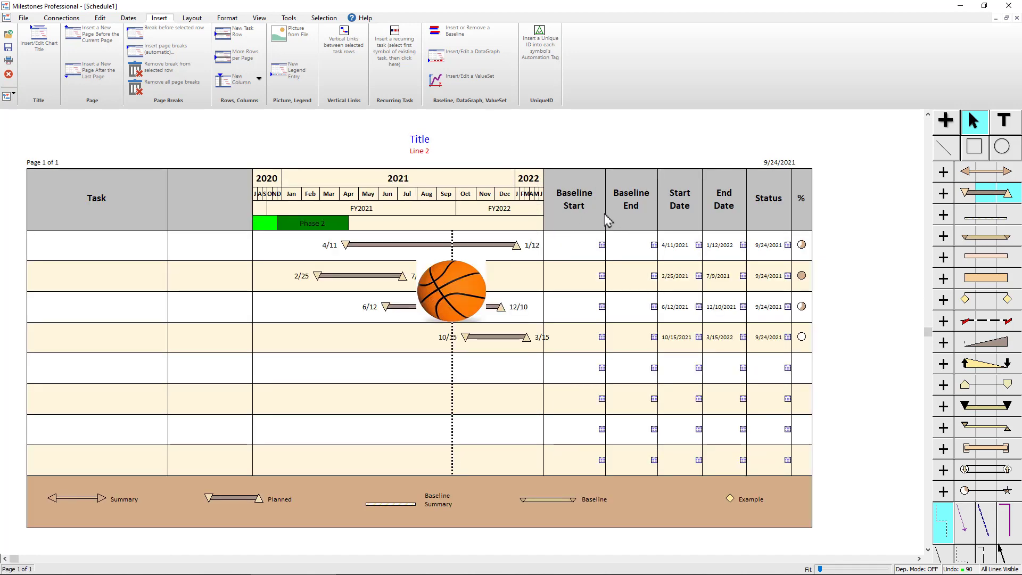
{"action": "left_click_drag", "start_coordinate": [607, 220], "coordinate": [597, 220]}
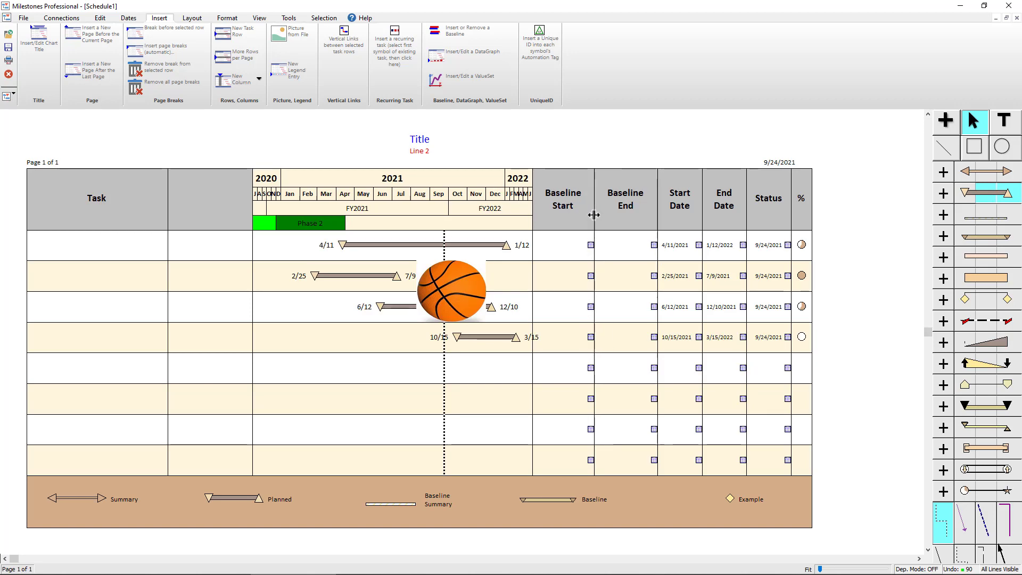
Set the width of the Baseline Start column to 1
{"action": "left_click", "coordinate": [562, 223]}
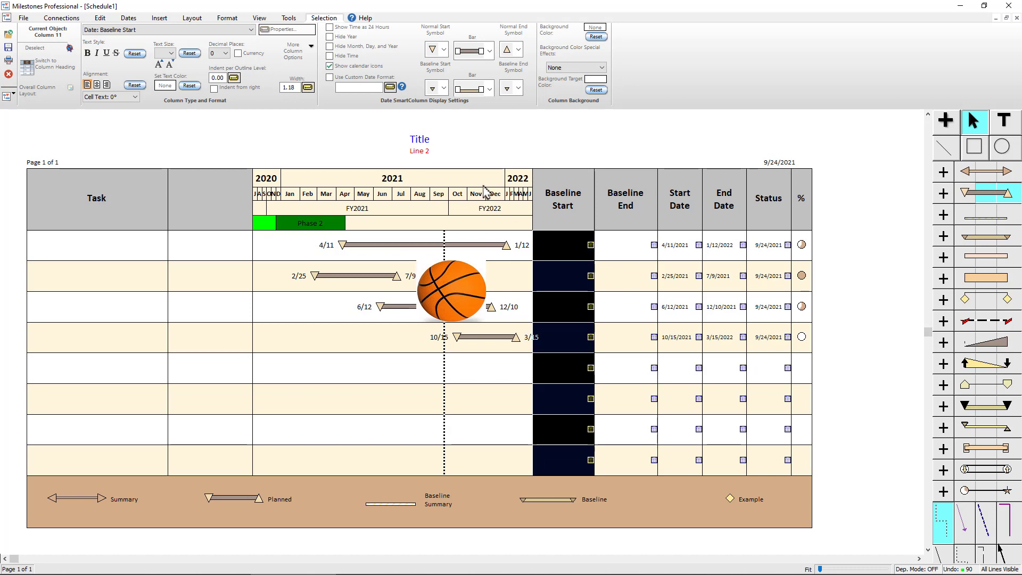
{"action": "left_click", "coordinate": [42, 69]}
{"action": "left_click", "coordinate": [45, 69]}
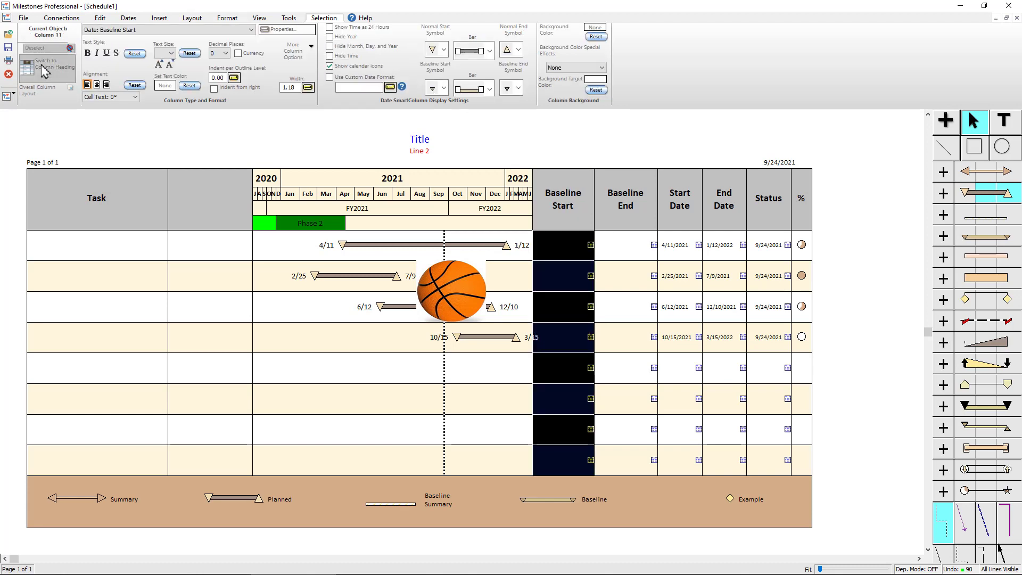
{"action": "left_click", "coordinate": [57, 69]}
{"action": "left_click", "coordinate": [57, 69]}
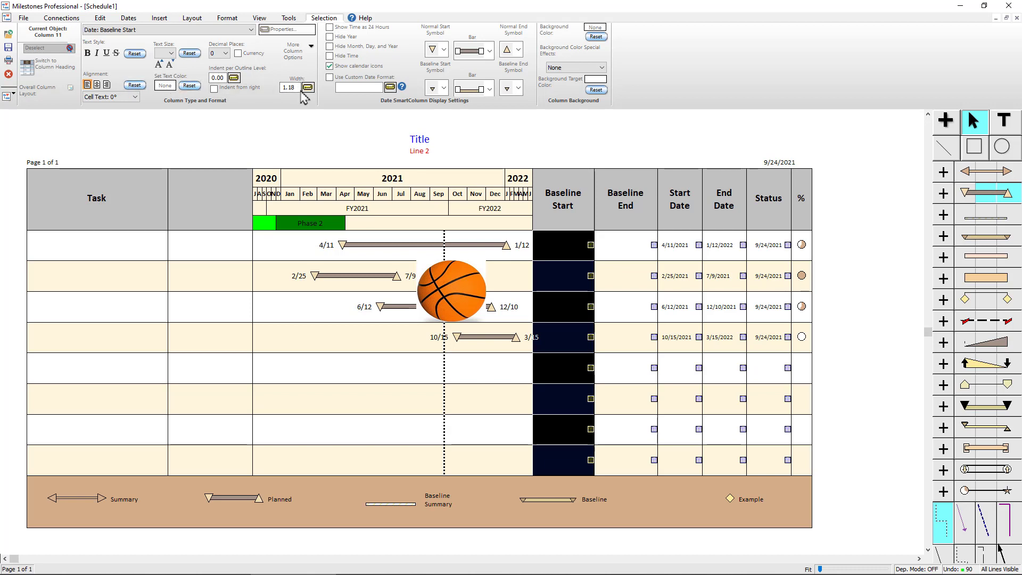
{"action": "left_click_drag", "start_coordinate": [298, 88], "coordinate": [274, 88]}
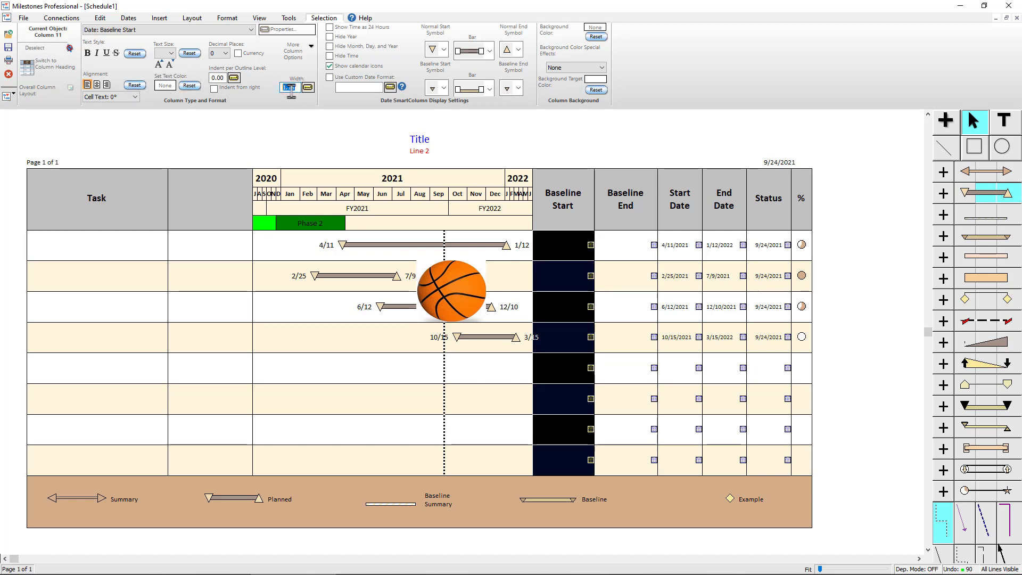
{"action": "type", "text": "1"}
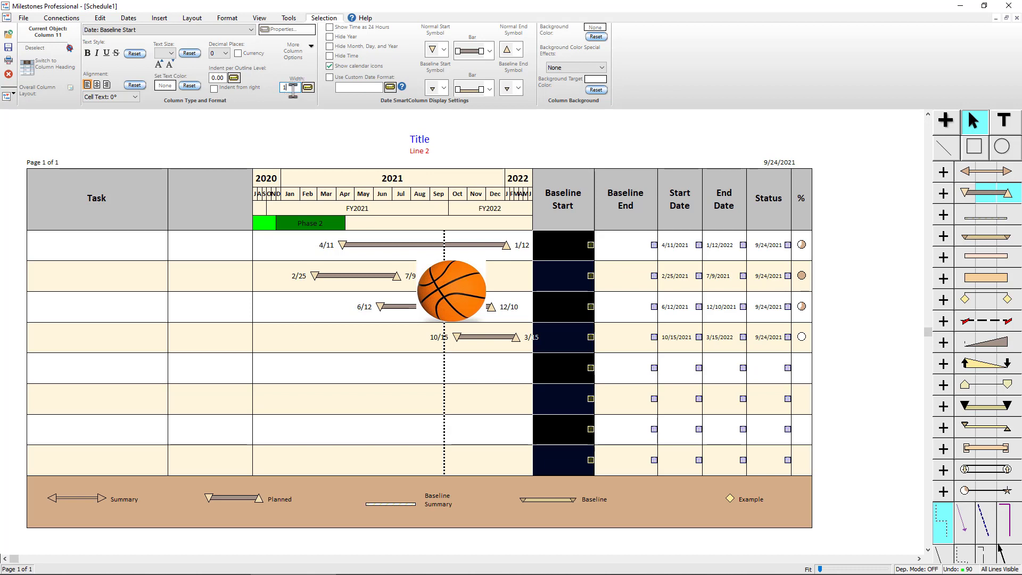
{"action": "left_click", "coordinate": [307, 88]}
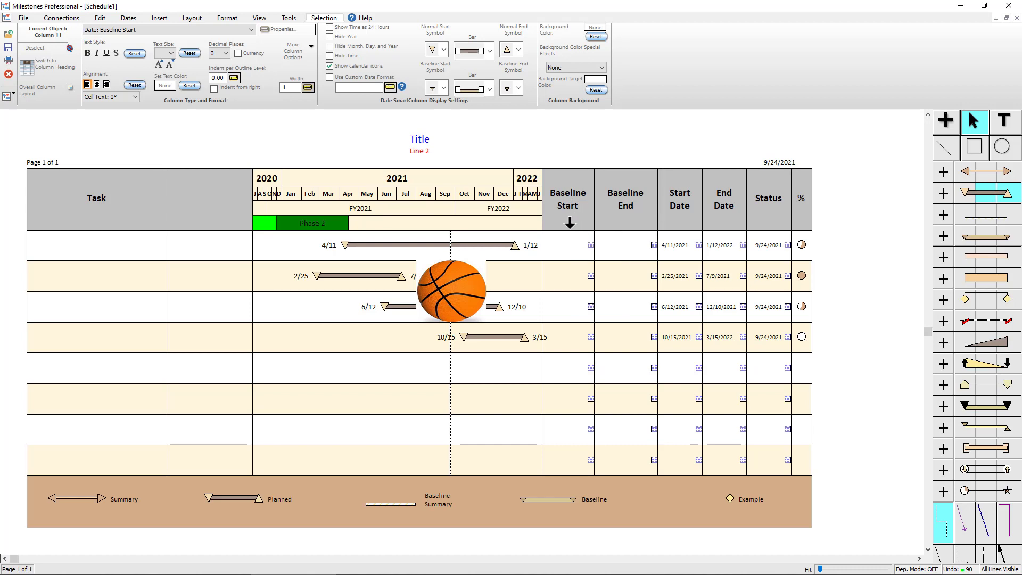
Set the widths of columns 12, 13 and 10 to 1 in the overall column layout and apply the changed widths
{"action": "left_click", "coordinate": [588, 210]}
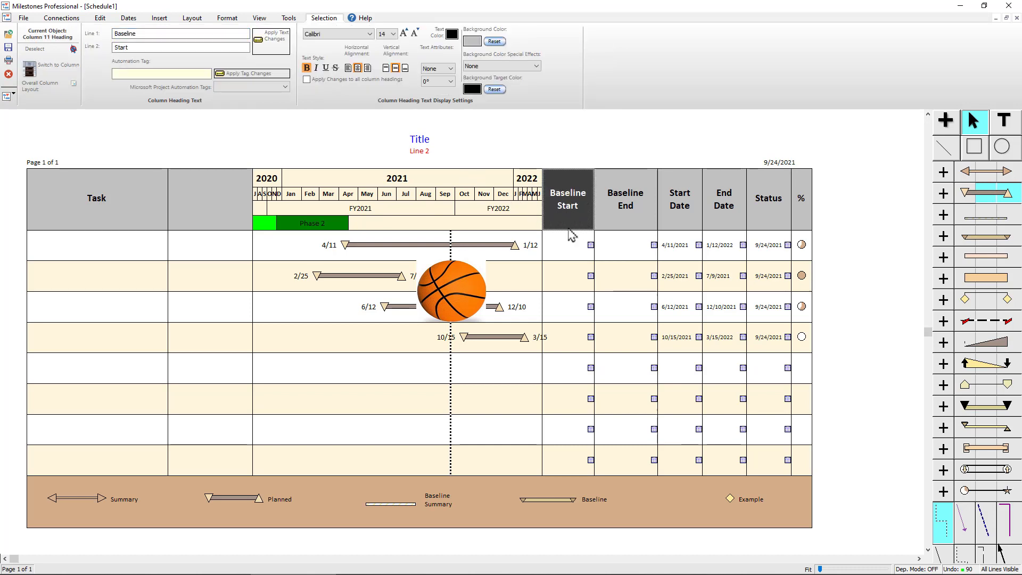
{"action": "left_click", "coordinate": [568, 222]}
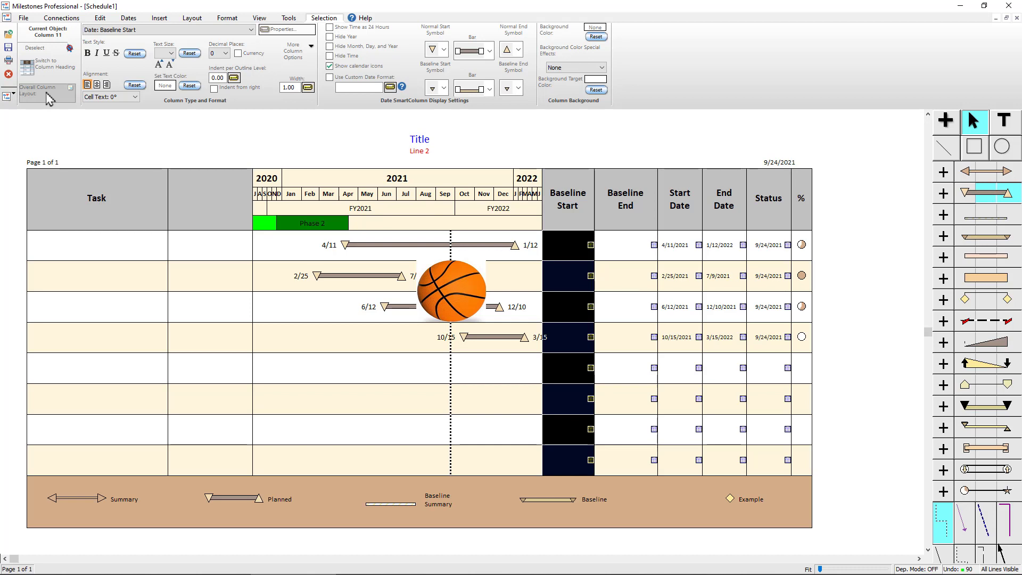
{"action": "left_click", "coordinate": [49, 97]}
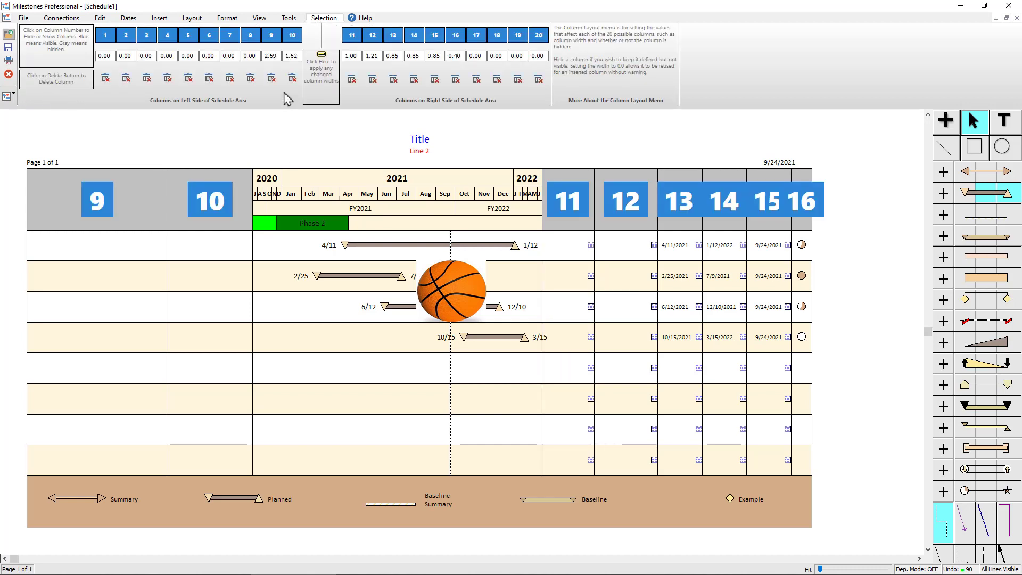
{"action": "double_click", "coordinate": [373, 56]}
{"action": "type", "text": "1"}
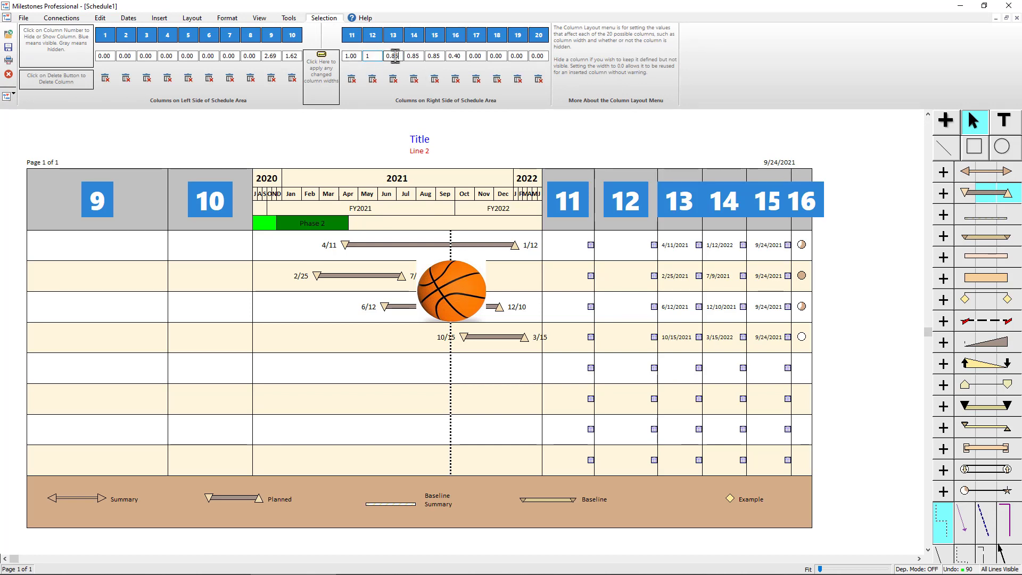
{"action": "double_click", "coordinate": [393, 57]}
{"action": "type", "text": "1"}
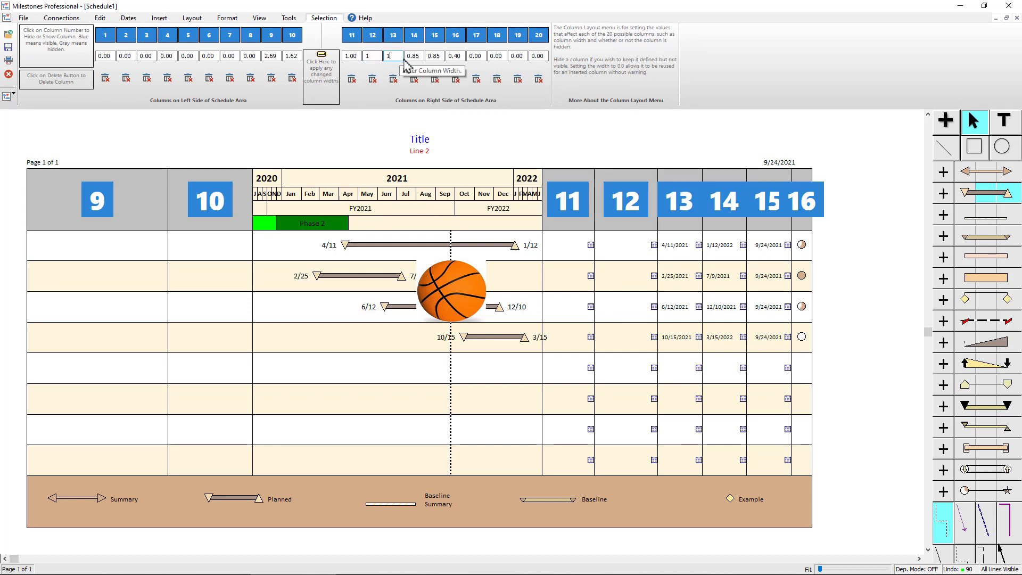
{"action": "double_click", "coordinate": [292, 56]}
{"action": "type", "text": "1"}
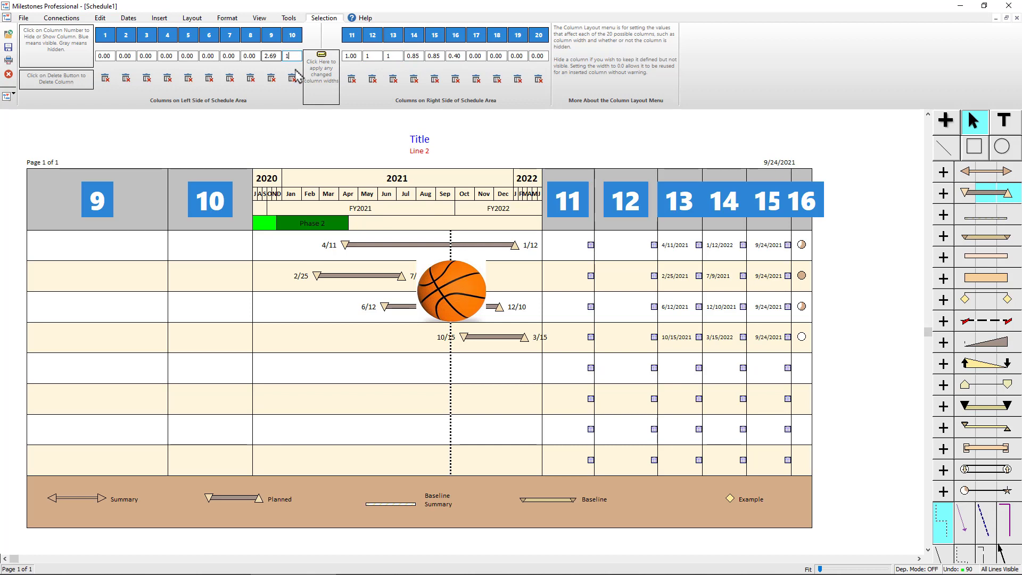
{"action": "left_click", "coordinate": [328, 83]}
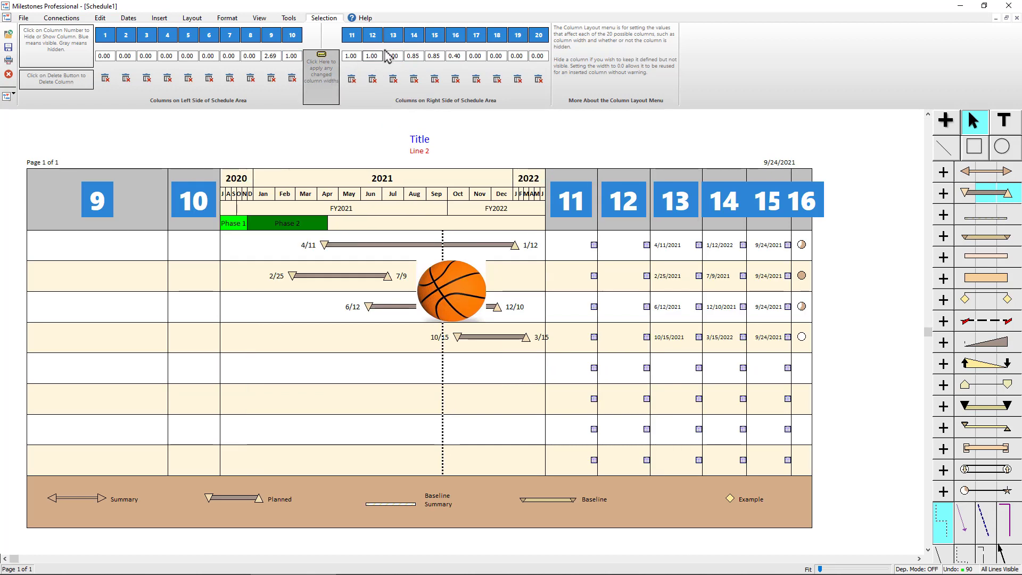
Hide columns 11 through 16 and column 10 in the overall column layout
{"action": "left_click", "coordinate": [435, 36]}
{"action": "left_click", "coordinate": [414, 36]}
{"action": "left_click", "coordinate": [393, 36]}
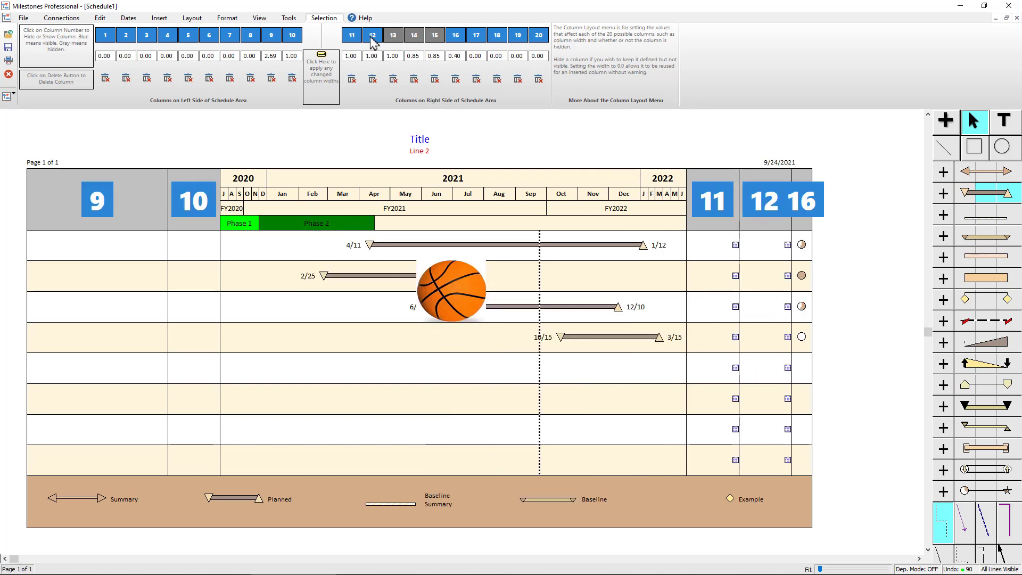
{"action": "left_click", "coordinate": [373, 36]}
{"action": "left_click", "coordinate": [352, 36]}
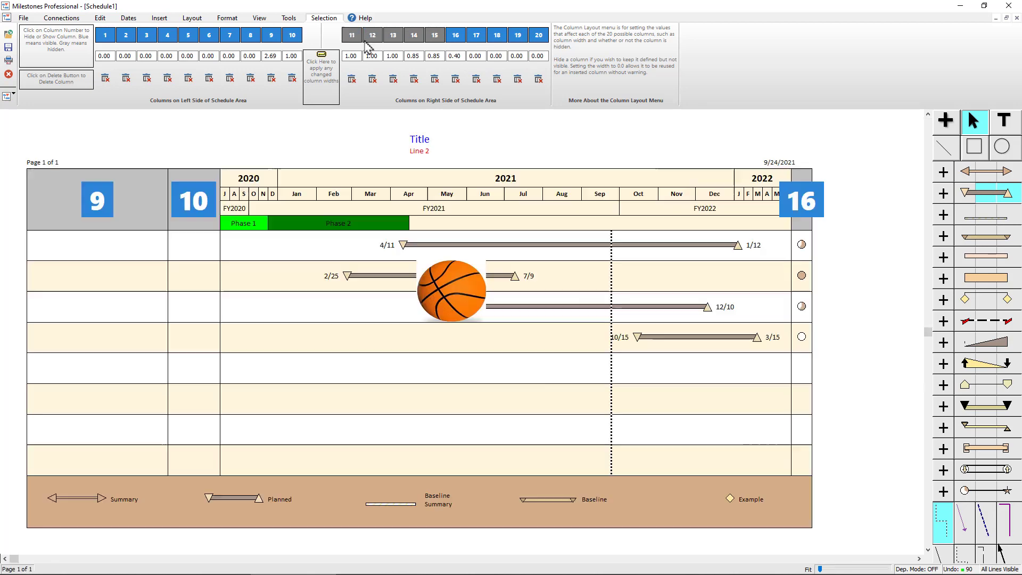
{"action": "left_click", "coordinate": [455, 36]}
{"action": "left_click", "coordinate": [291, 36]}
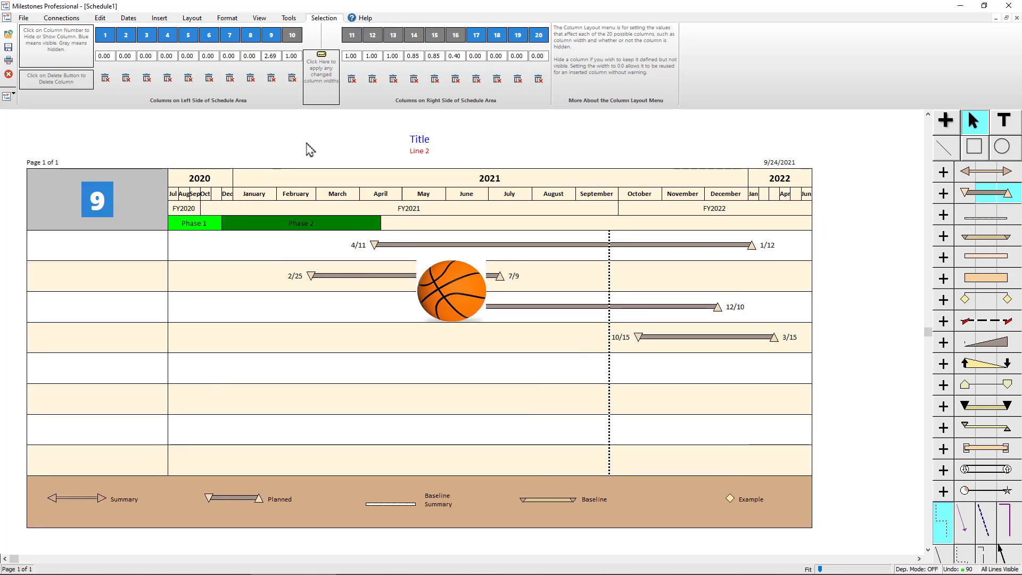
Show column 10 and columns 11 through 16 again in the overall column layout
{"action": "left_click", "coordinate": [292, 36]}
{"action": "left_click", "coordinate": [352, 36]}
{"action": "left_click", "coordinate": [373, 36]}
{"action": "left_click", "coordinate": [393, 36]}
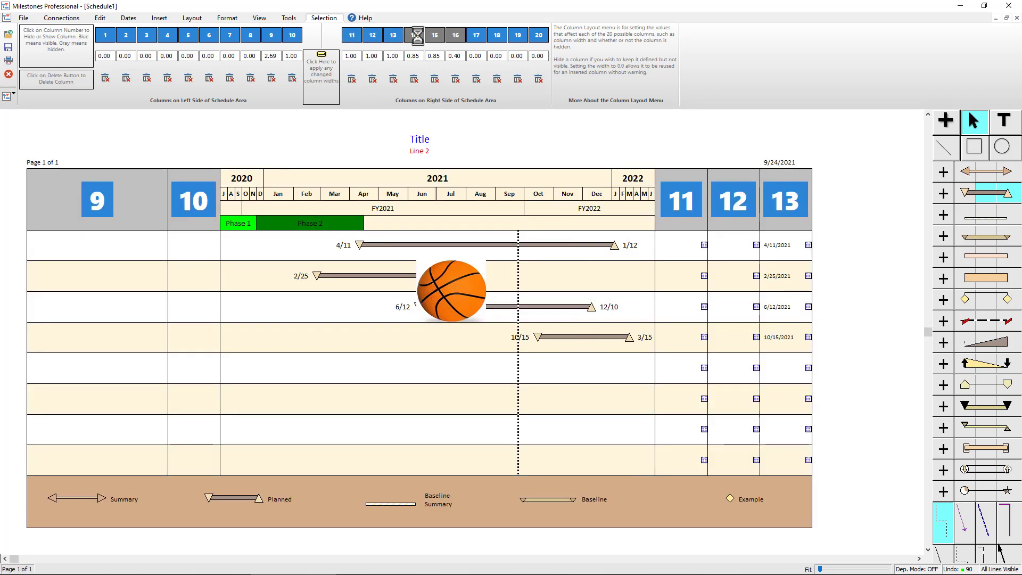
{"action": "left_click", "coordinate": [414, 37]}
{"action": "left_click", "coordinate": [435, 36]}
{"action": "left_click", "coordinate": [456, 36]}
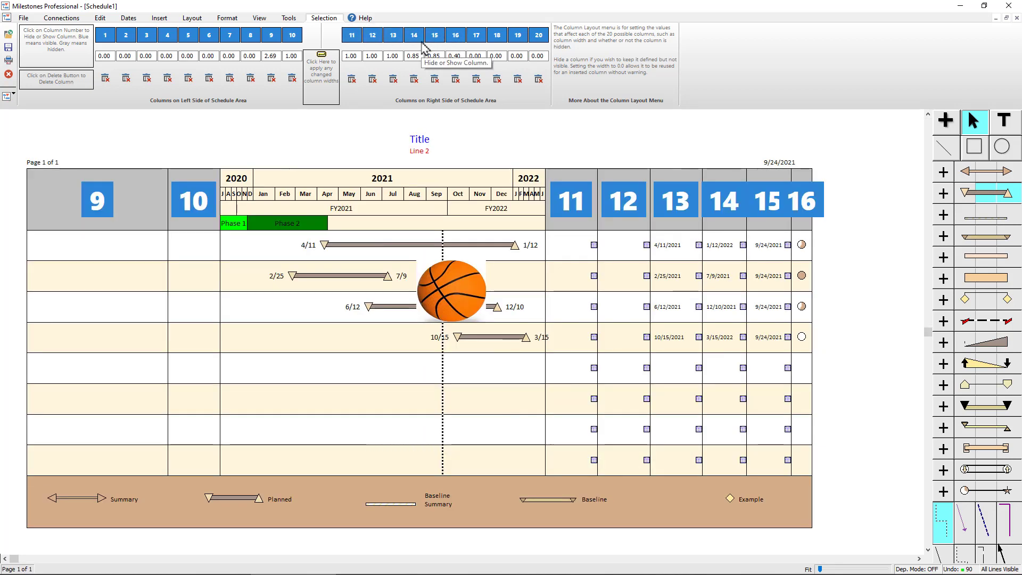
Hide the Baseline End and Baseline Start columns individually and restore all hidden columns
{"action": "left_click", "coordinate": [629, 211]}
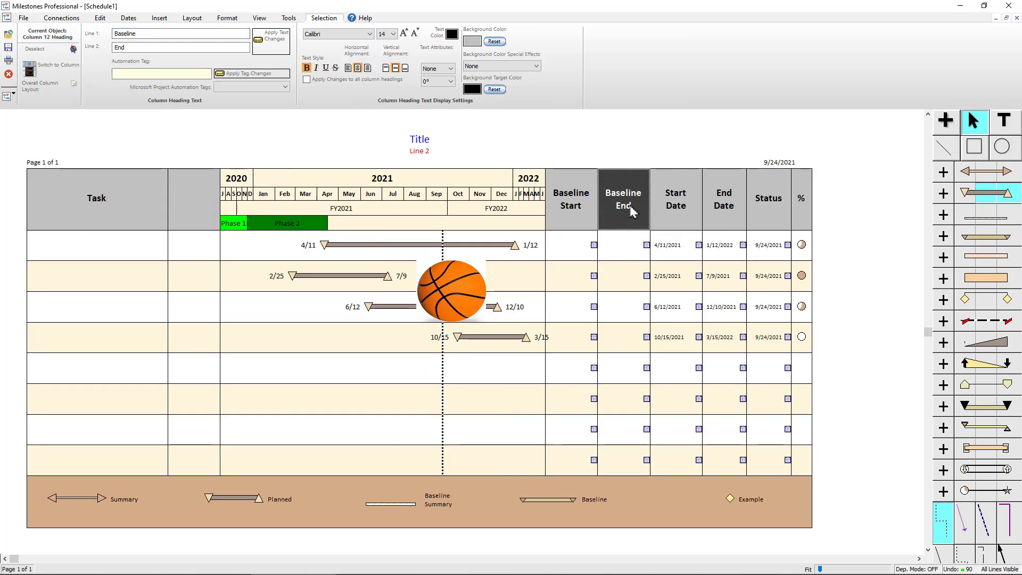
{"action": "right_click", "coordinate": [627, 191]}
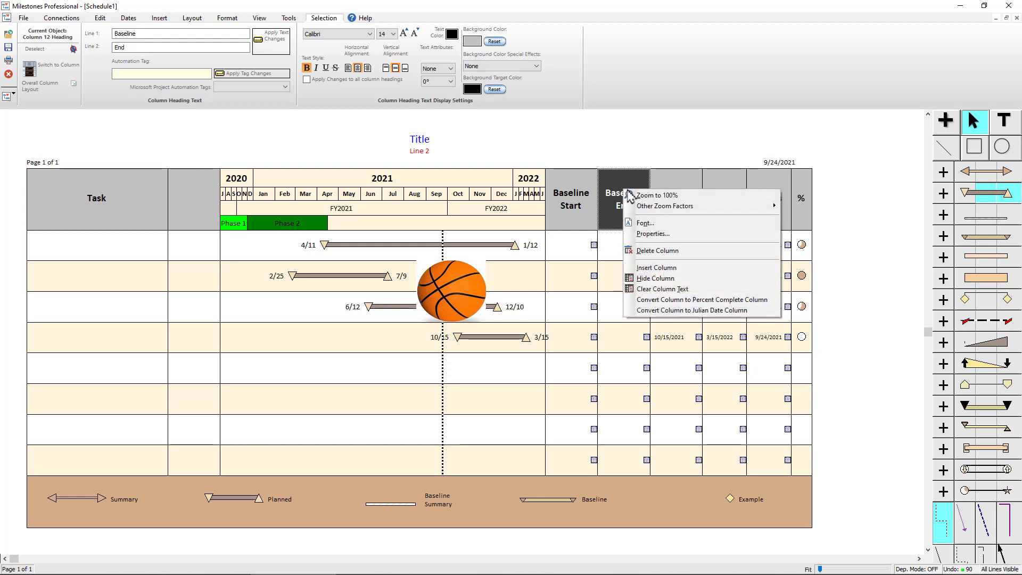
{"action": "left_click", "coordinate": [667, 285]}
{"action": "right_click", "coordinate": [626, 203]}
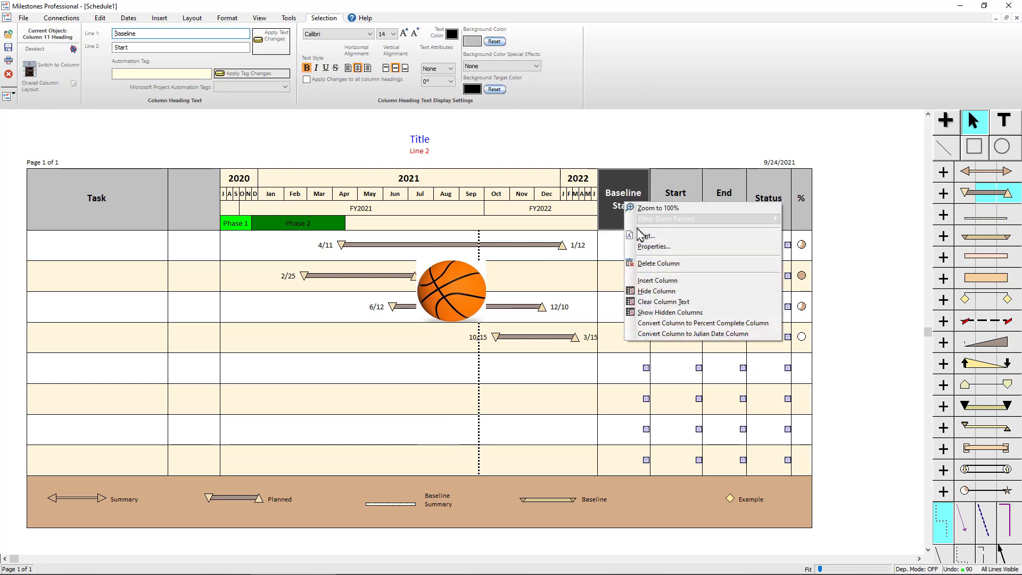
{"action": "left_click", "coordinate": [654, 294]}
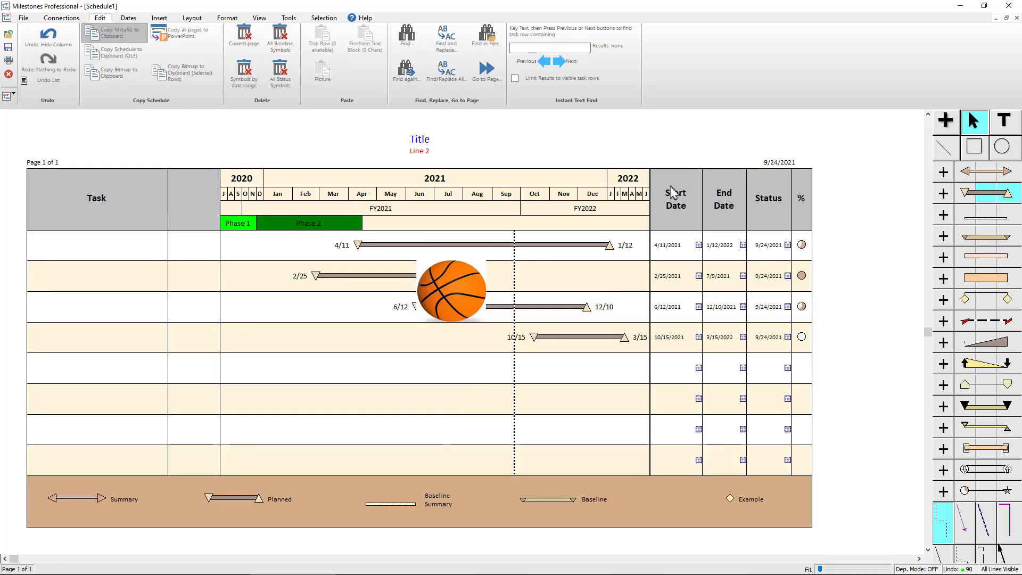
{"action": "right_click", "coordinate": [677, 196]}
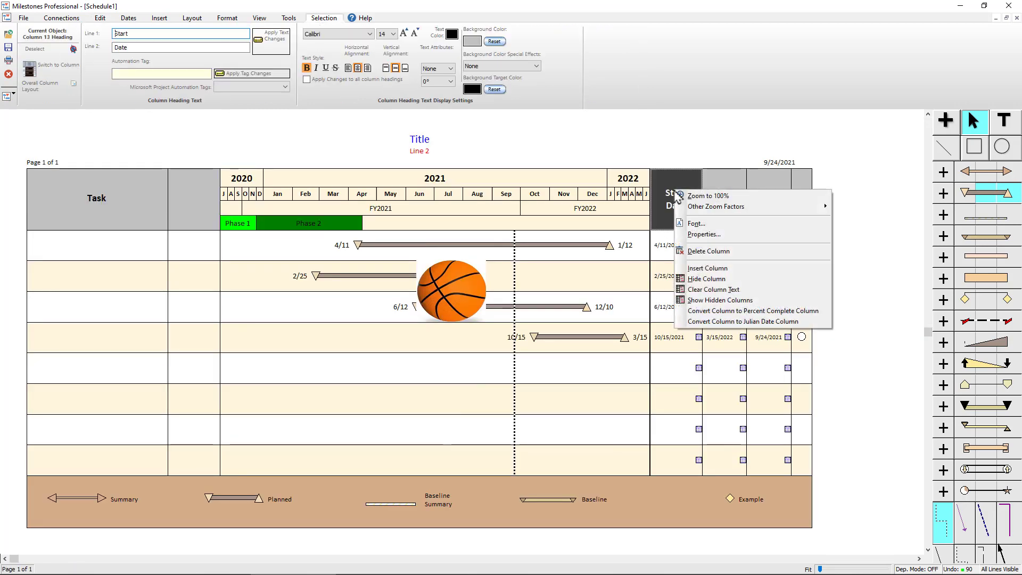
{"action": "left_click", "coordinate": [736, 301]}
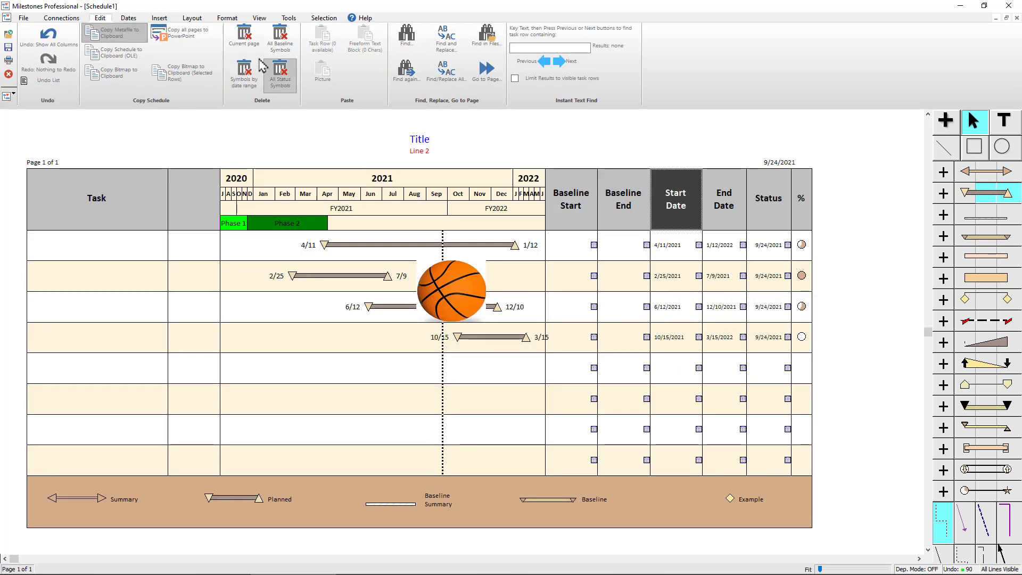
Display the commands for inserting schedule elements
{"action": "left_click", "coordinate": [159, 18]}
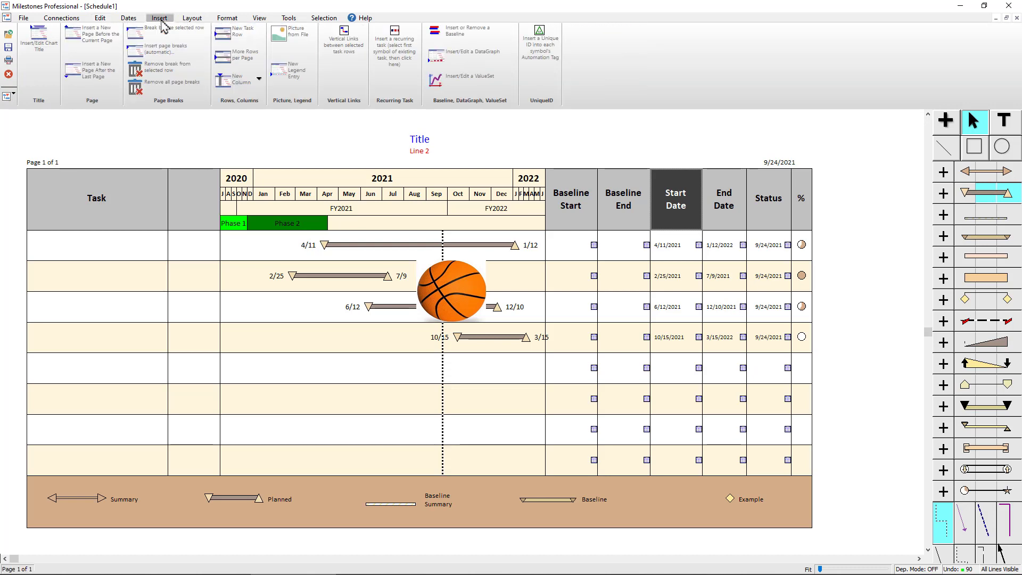